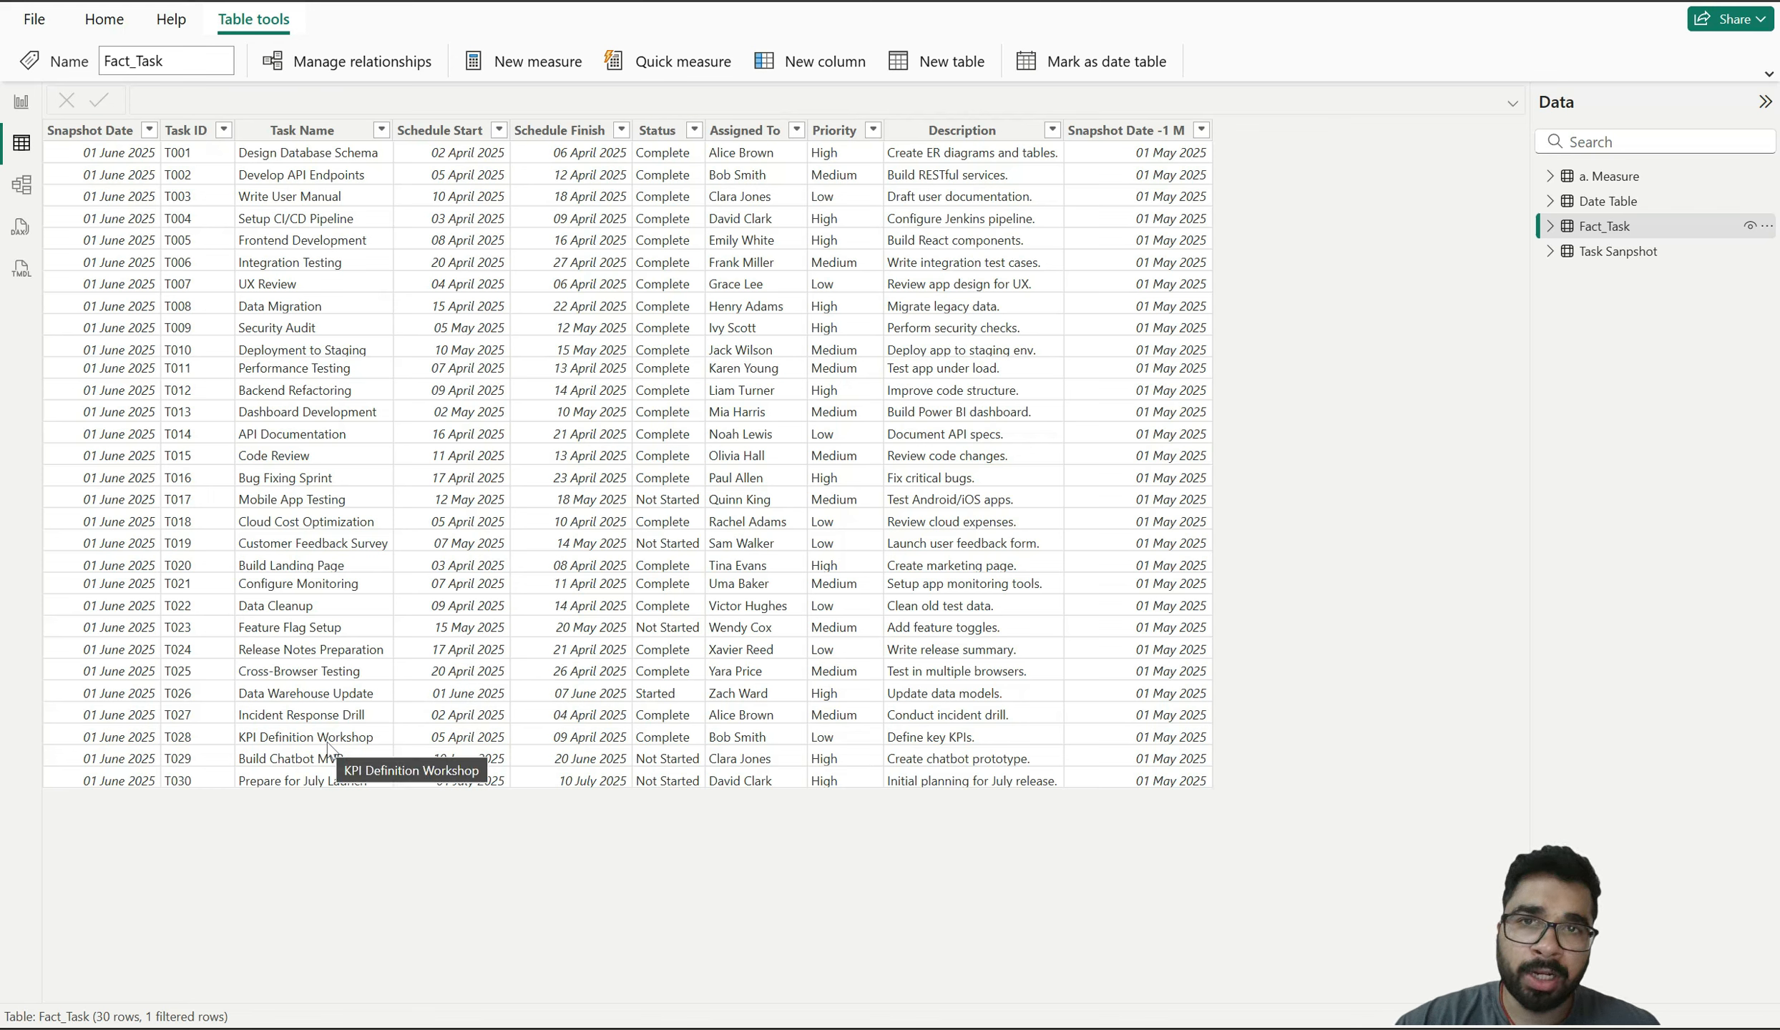
List the Status column's filter values in the Fact_Task table
left_click(685, 130)
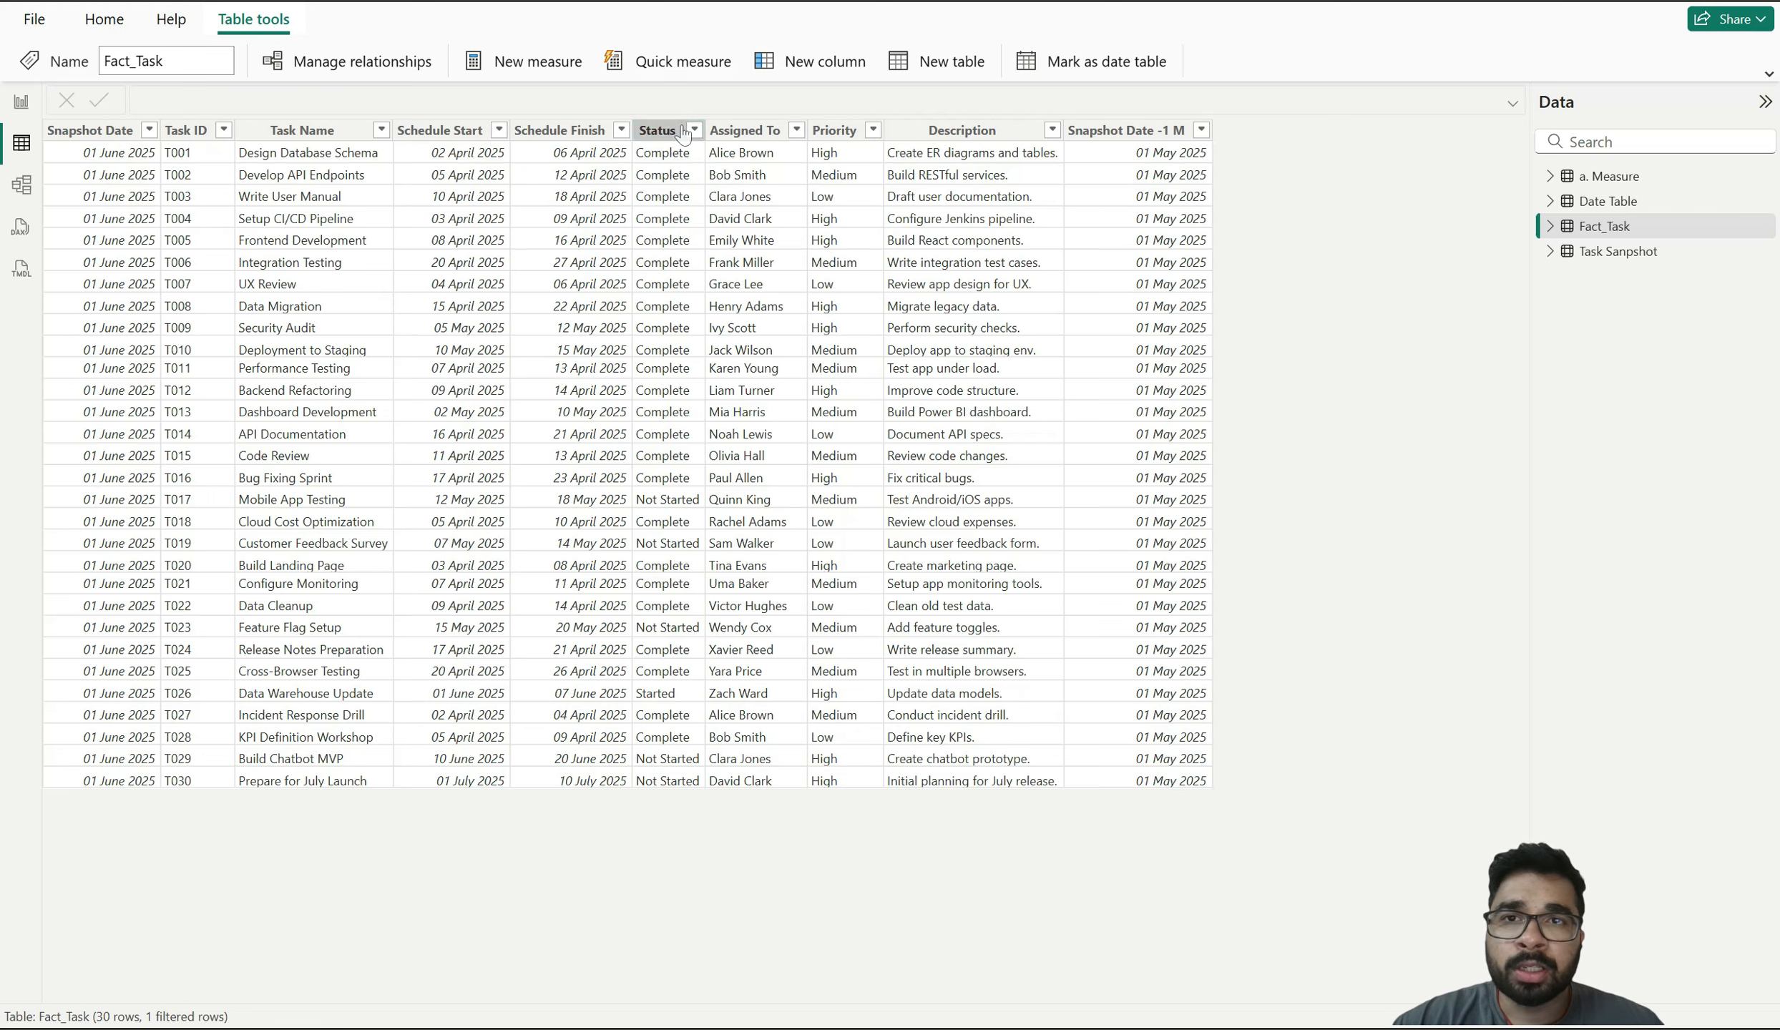
left_click(694, 130)
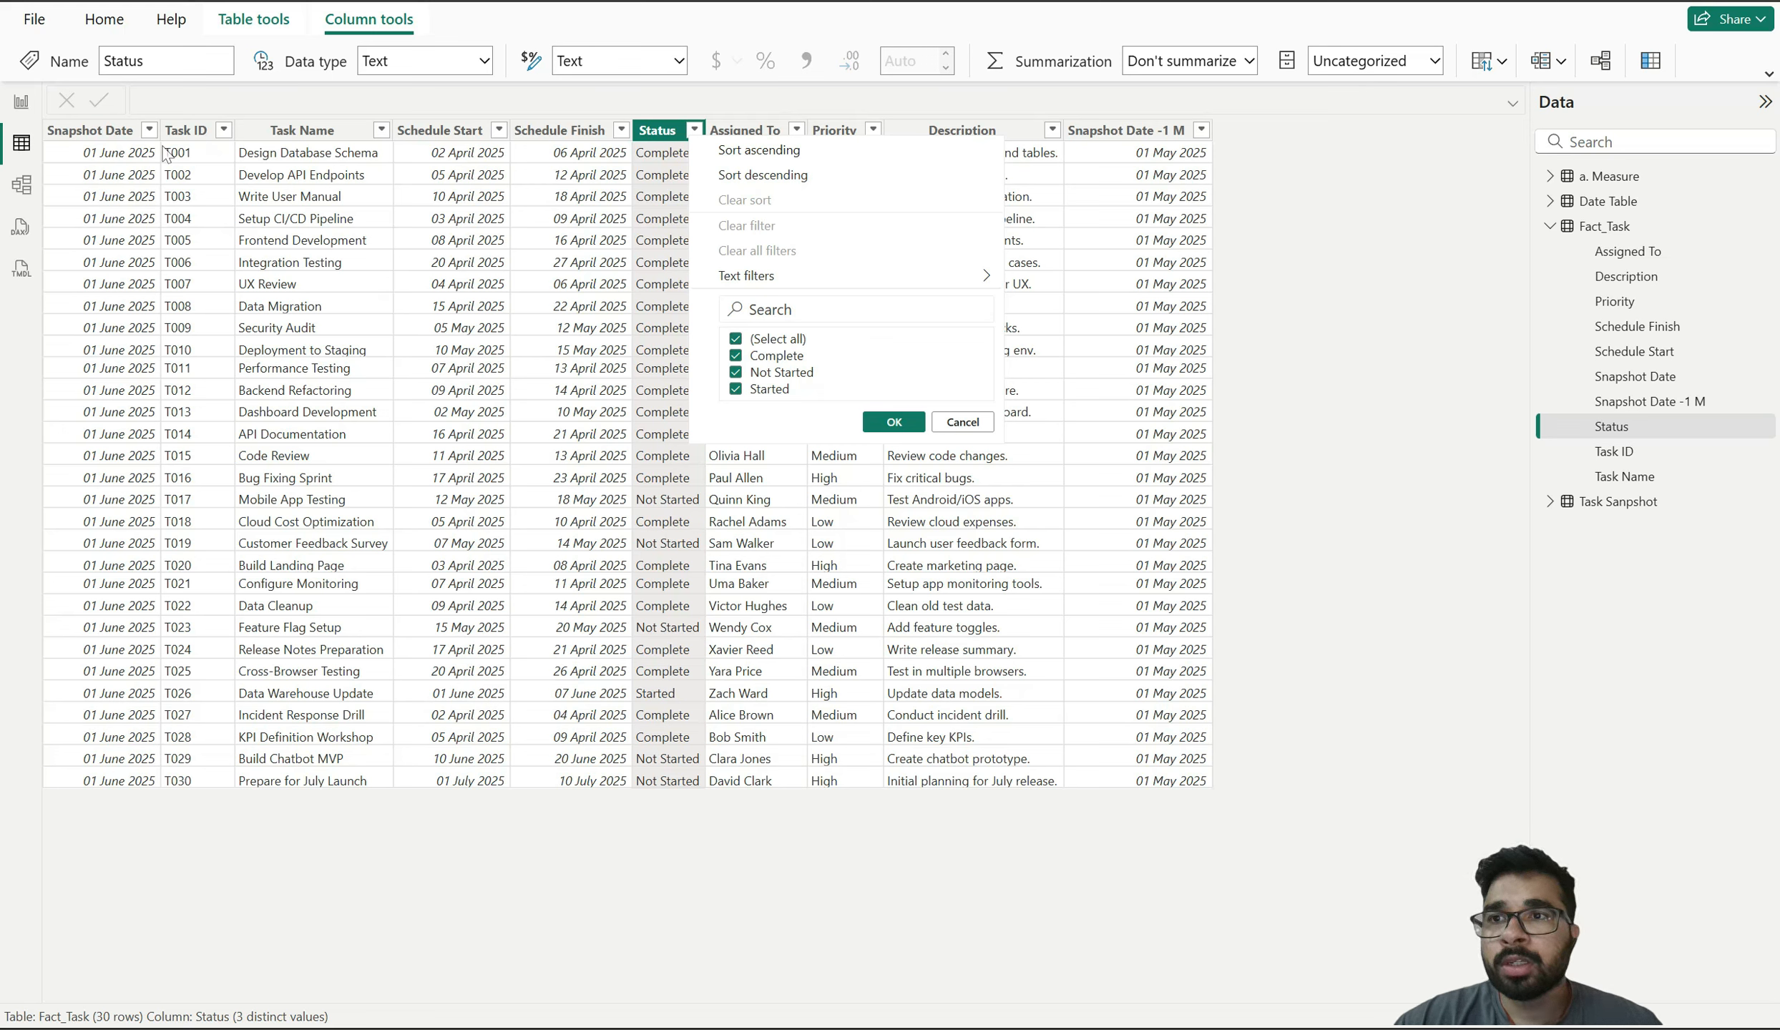
left_click(1550, 227)
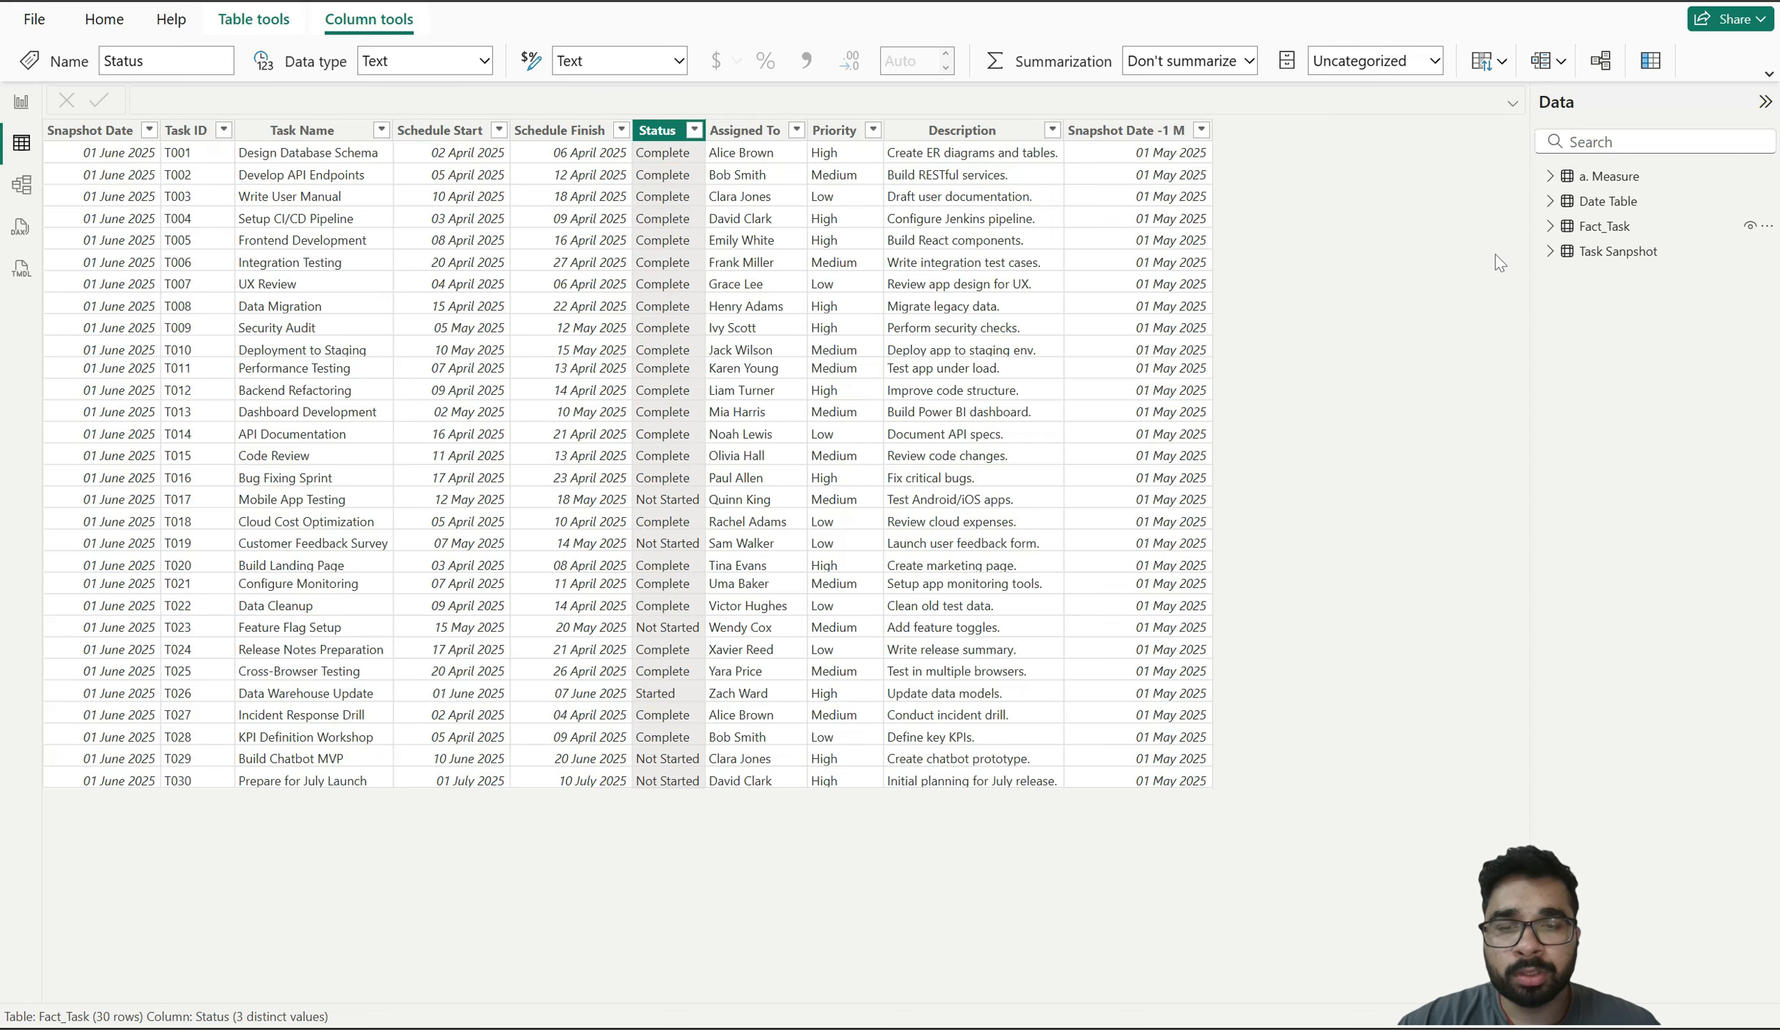
Clear all filters on the Task Sanpshot table and check the snapshot dates it contains
left_click(1593, 256)
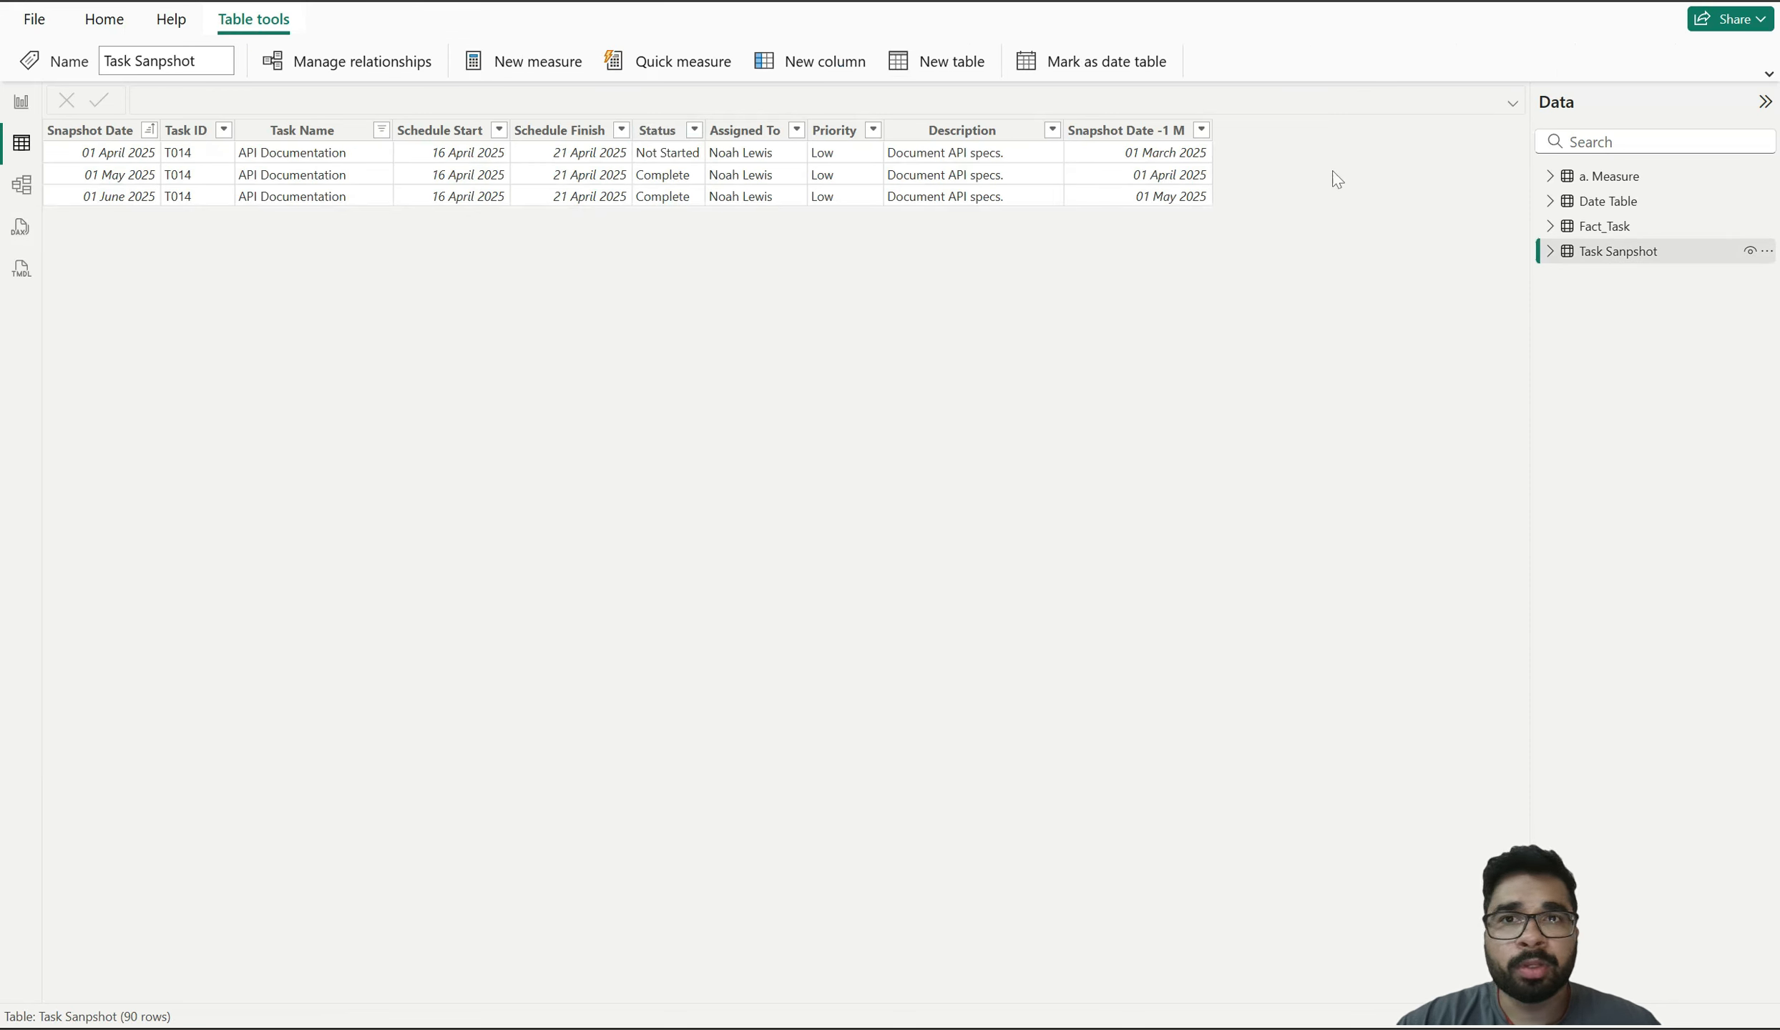
left_click(149, 129)
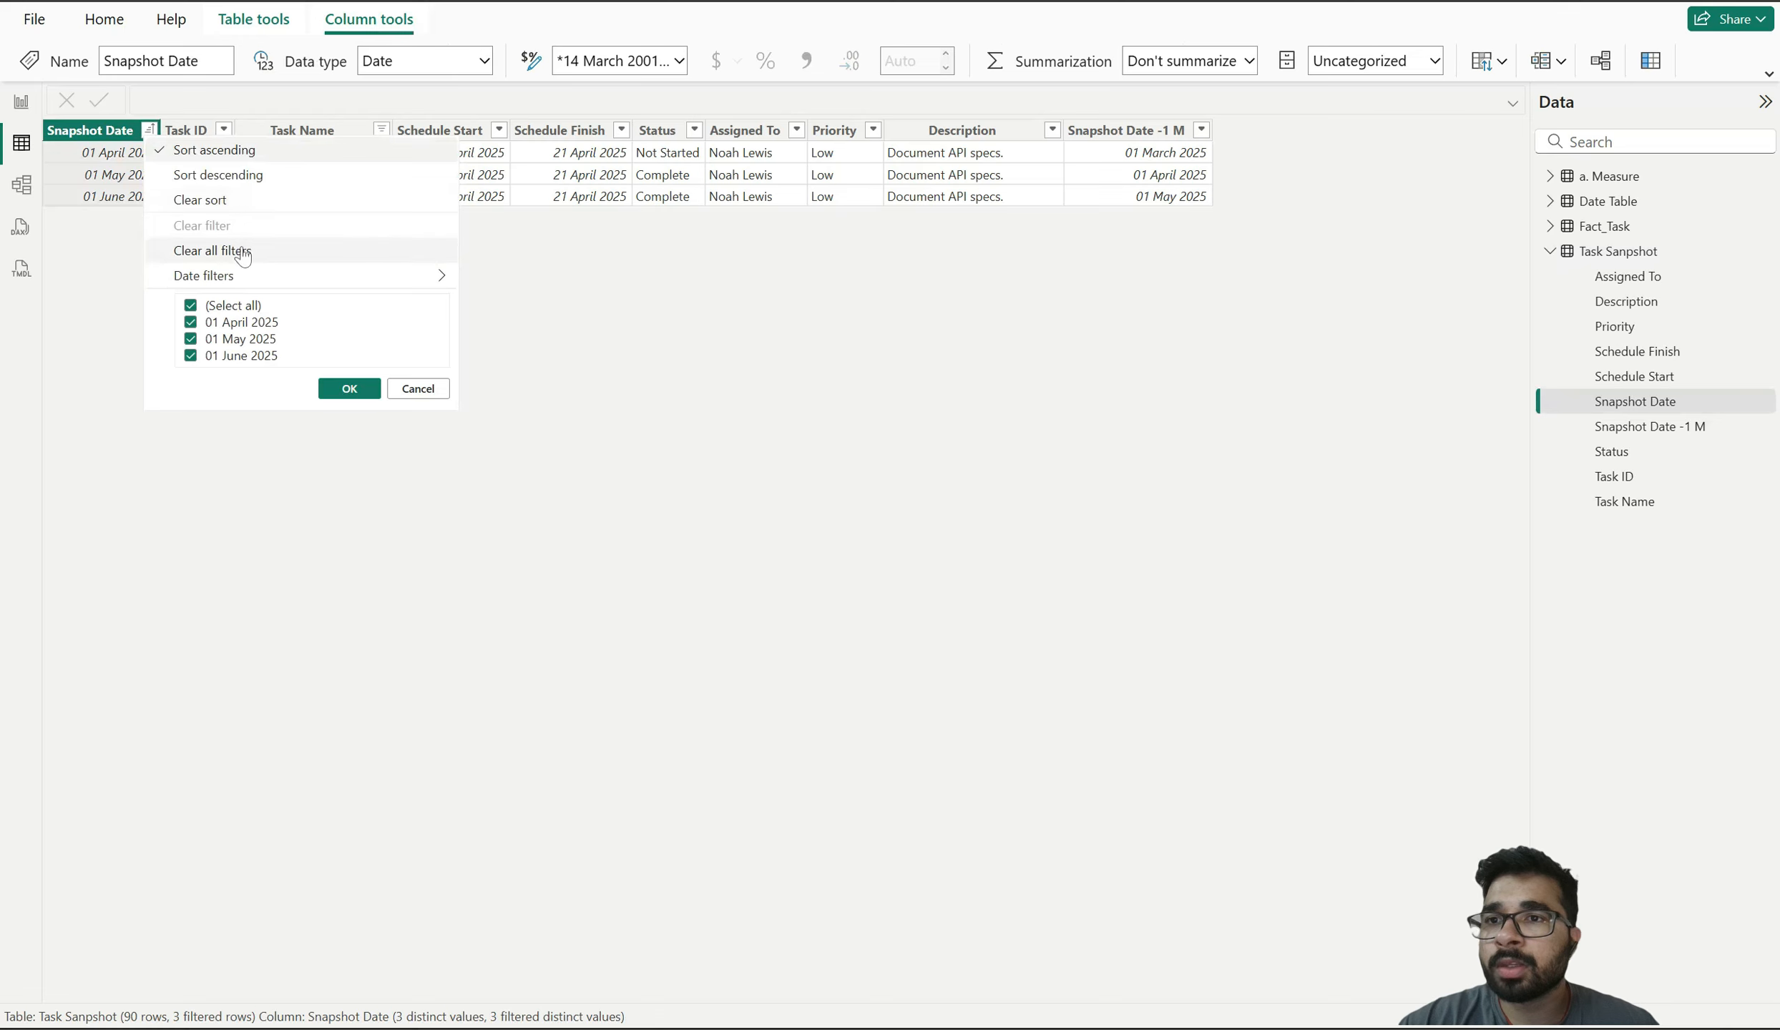
left_click(244, 252)
left_click(149, 129)
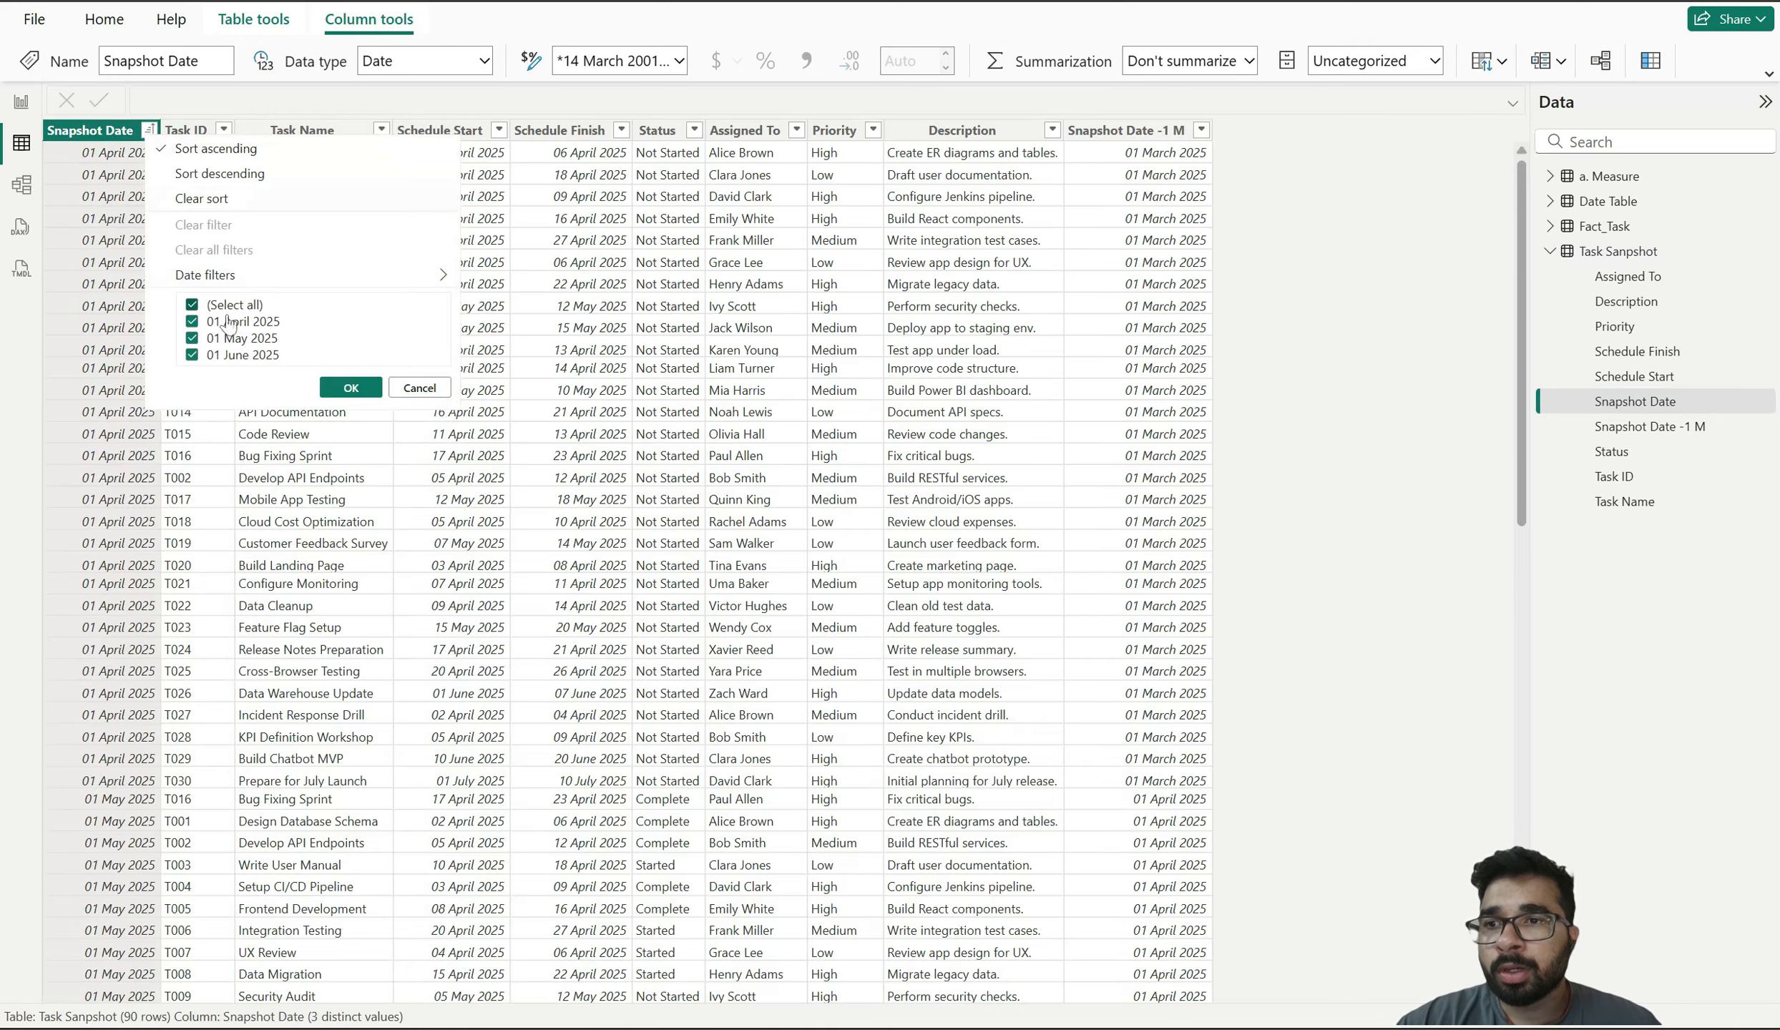
left_click(373, 386)
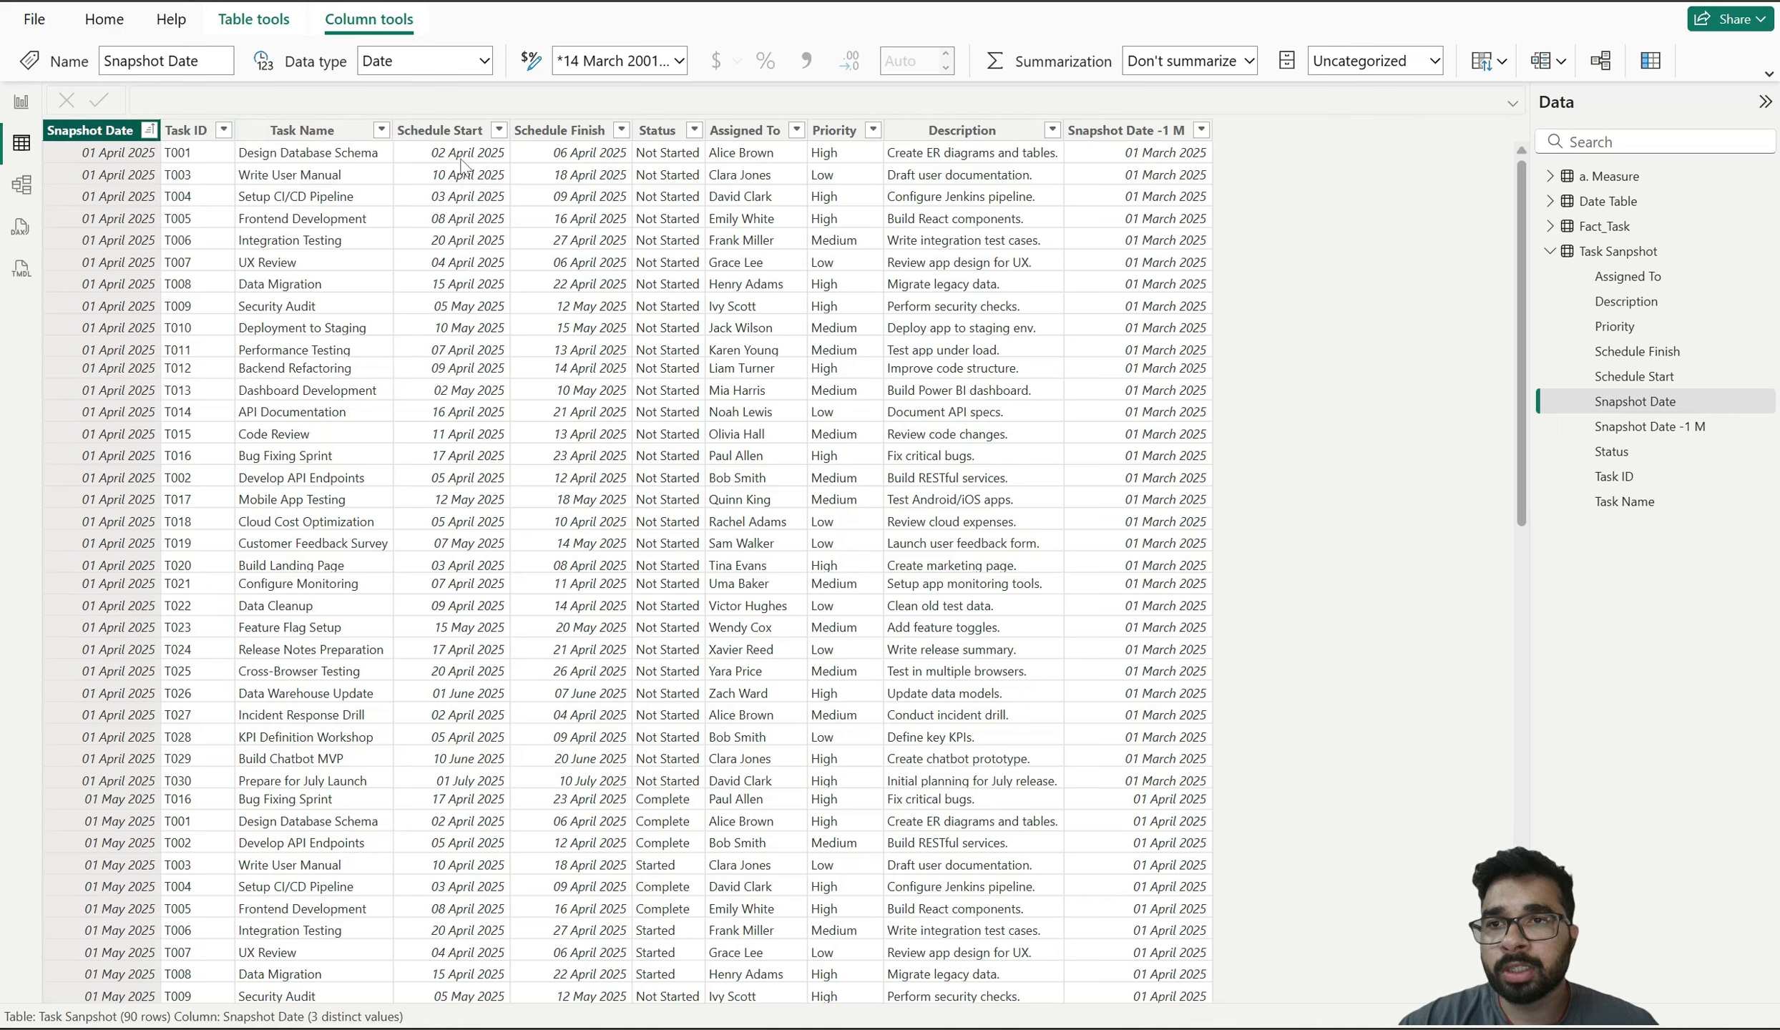
Filter the Task Sanpshot table's Task Name column to API Documentation only
left_click(381, 130)
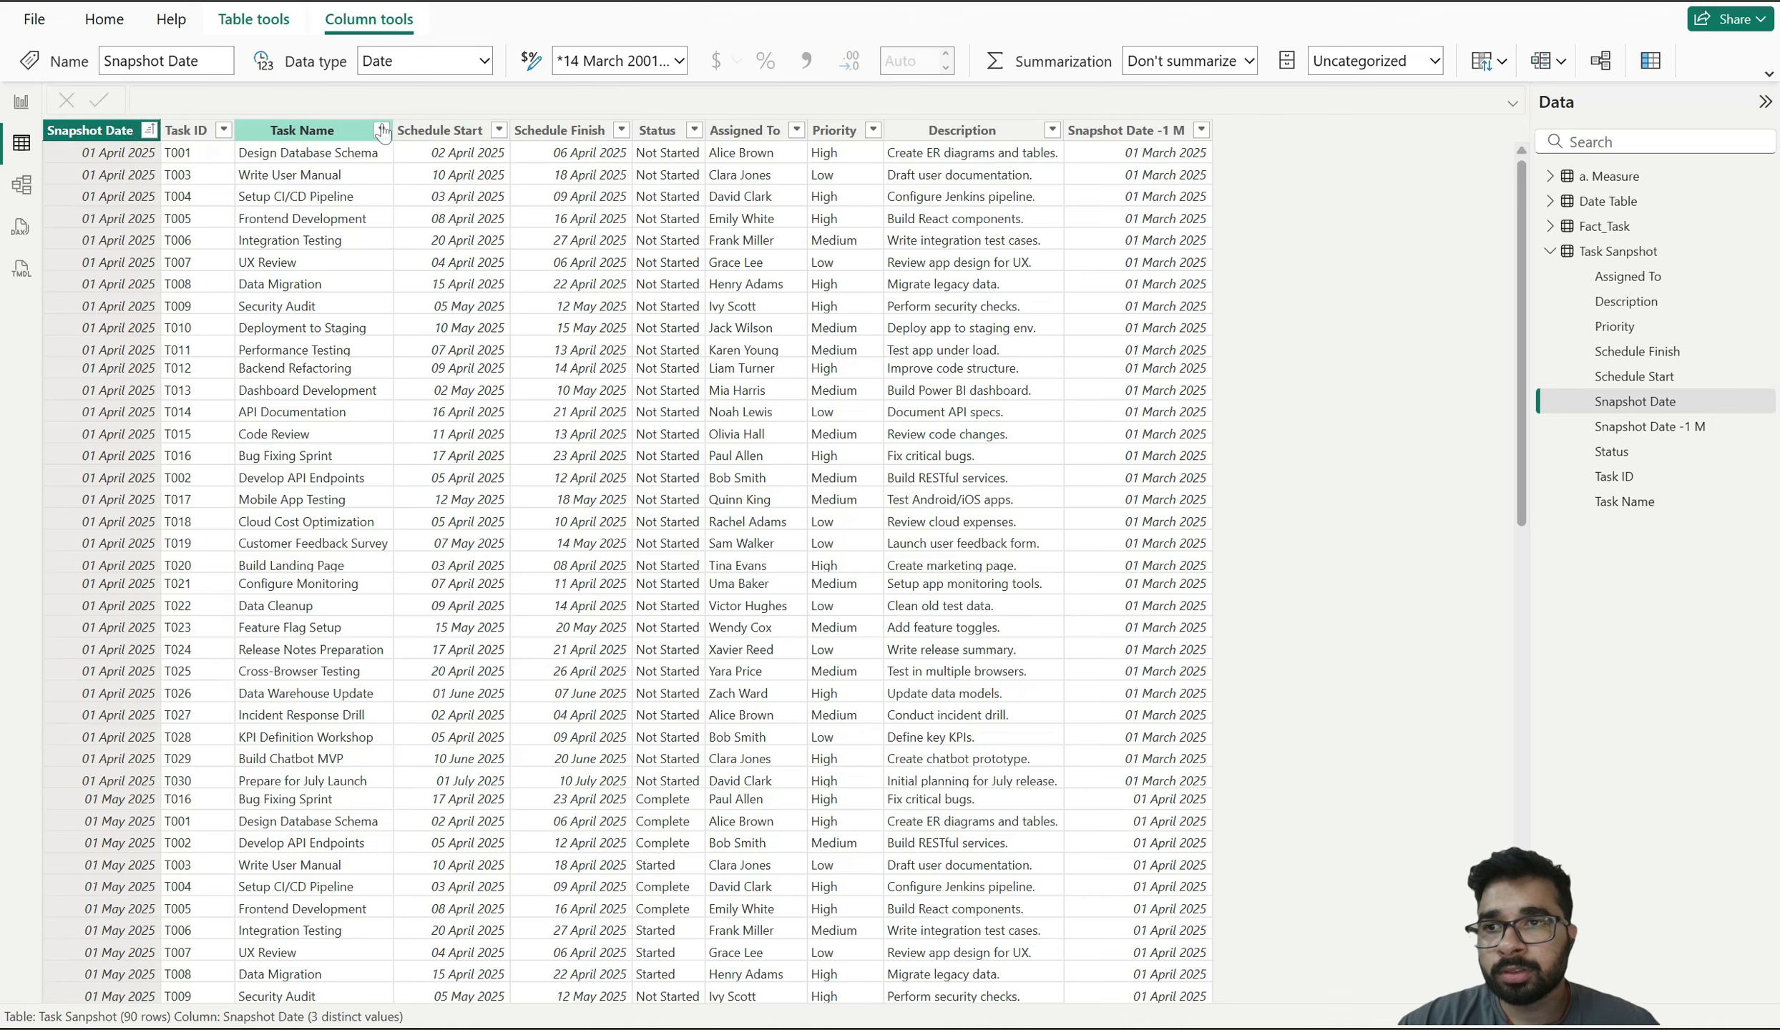
left_click(509, 342)
left_click(531, 356)
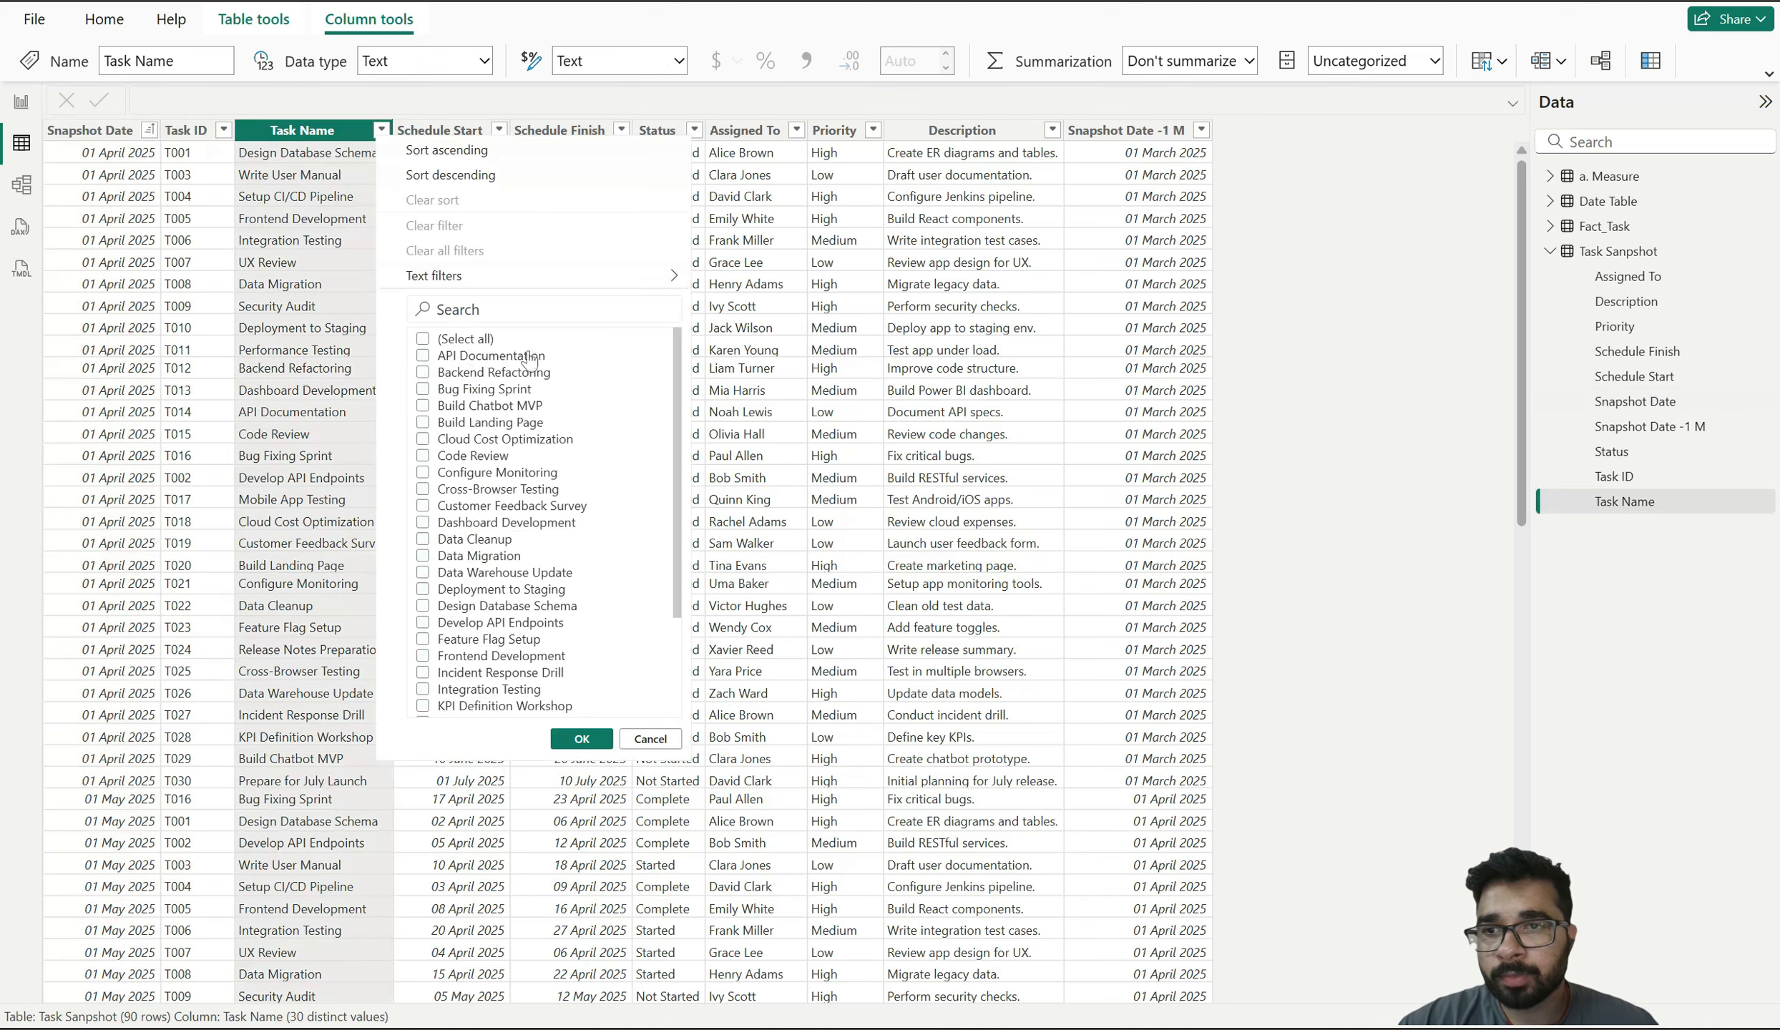
left_click(581, 738)
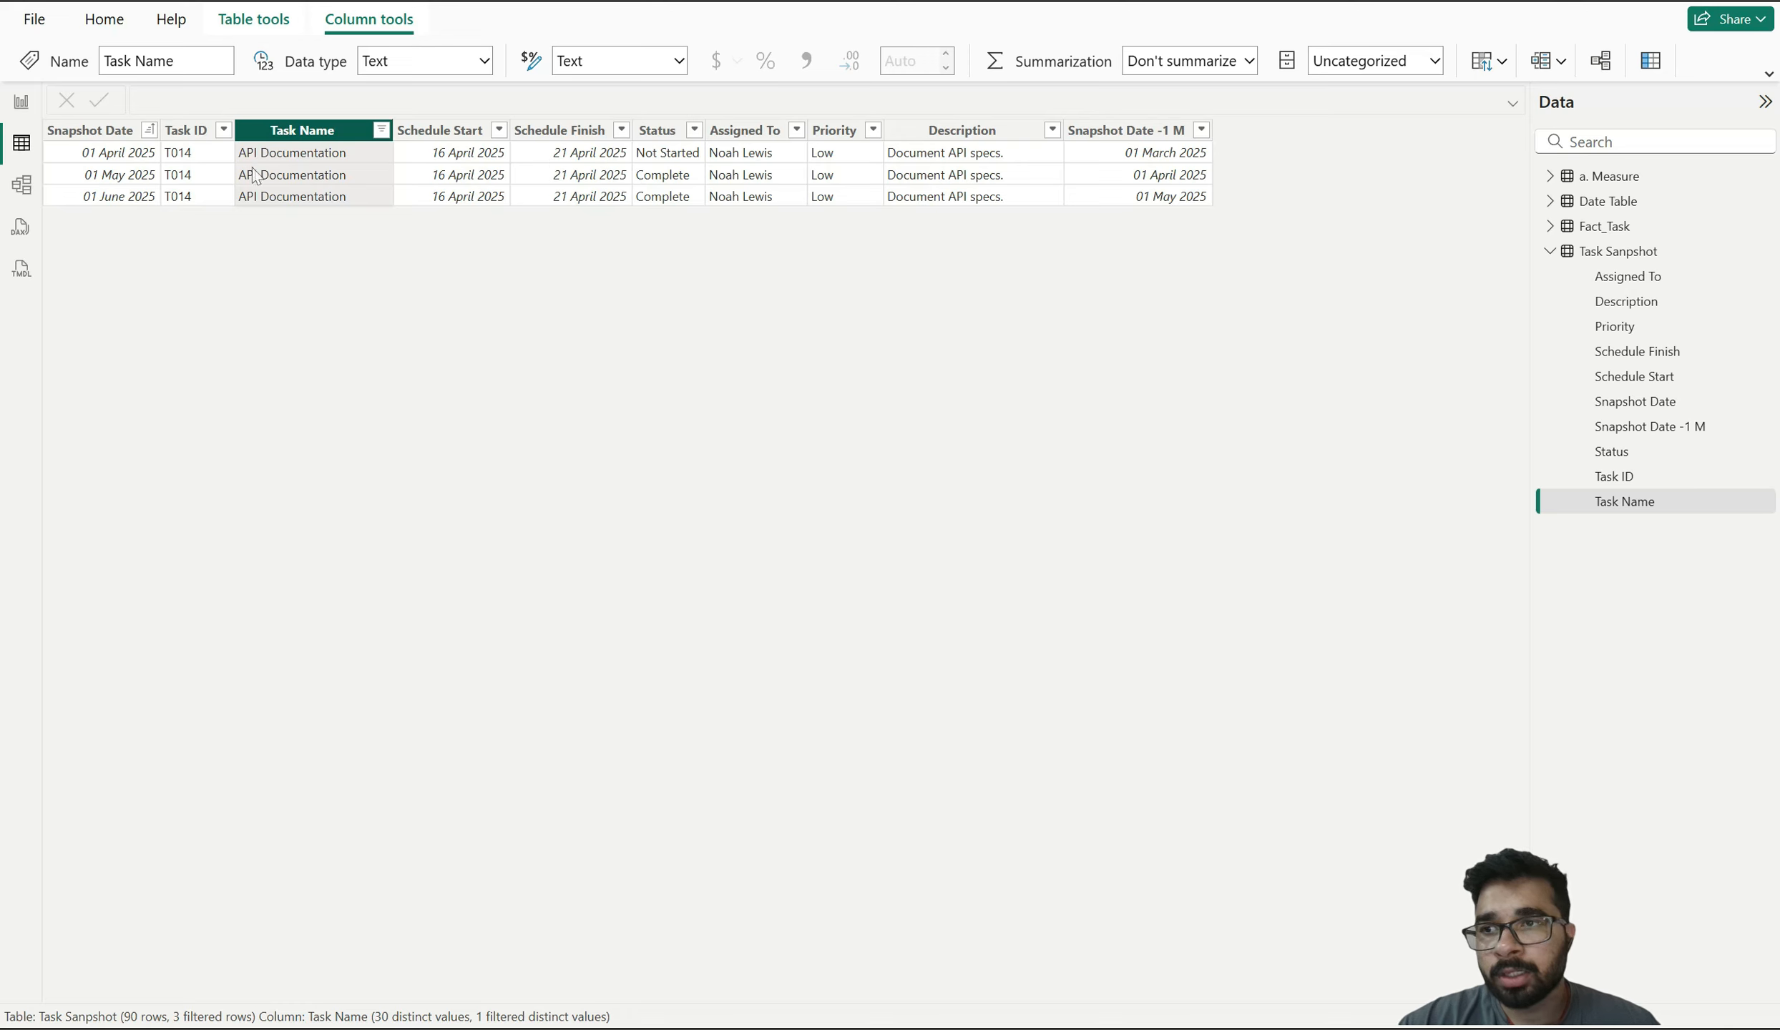
left_click(104, 173)
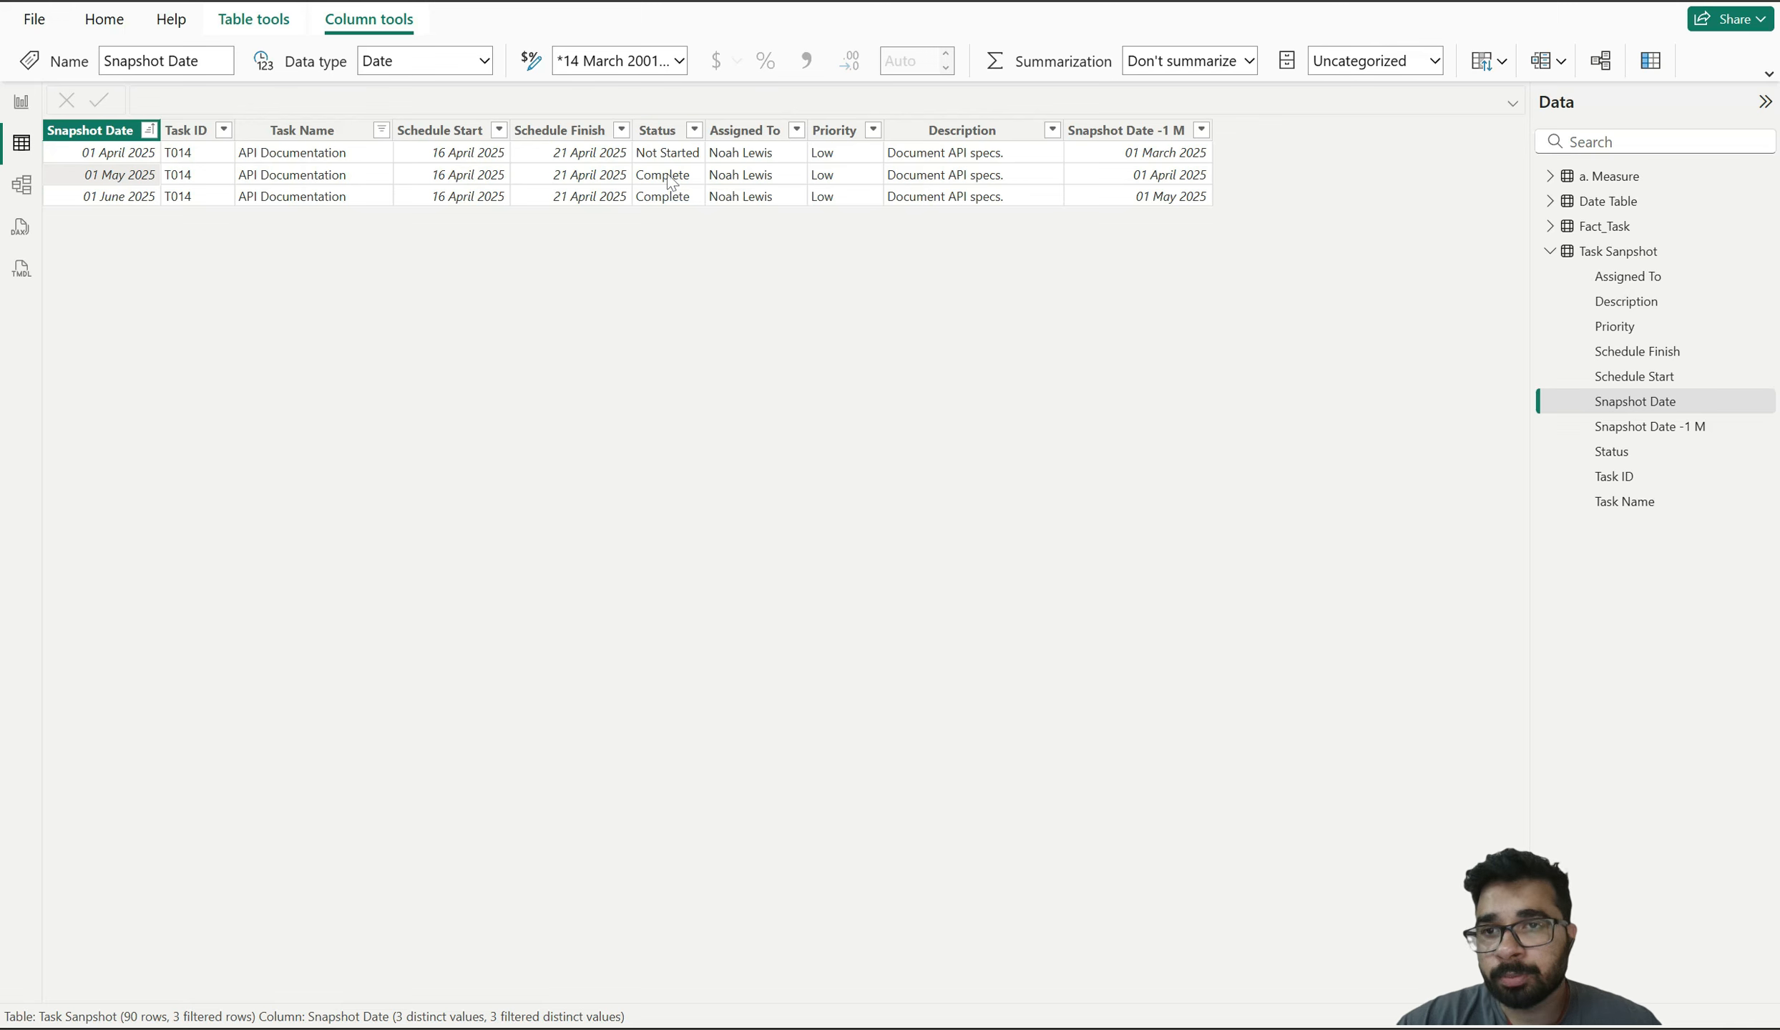
Filter Task Name to KPI Definition Workshop and compare its finish date and status across the snapshot dates
left_click(381, 129)
left_click(430, 341)
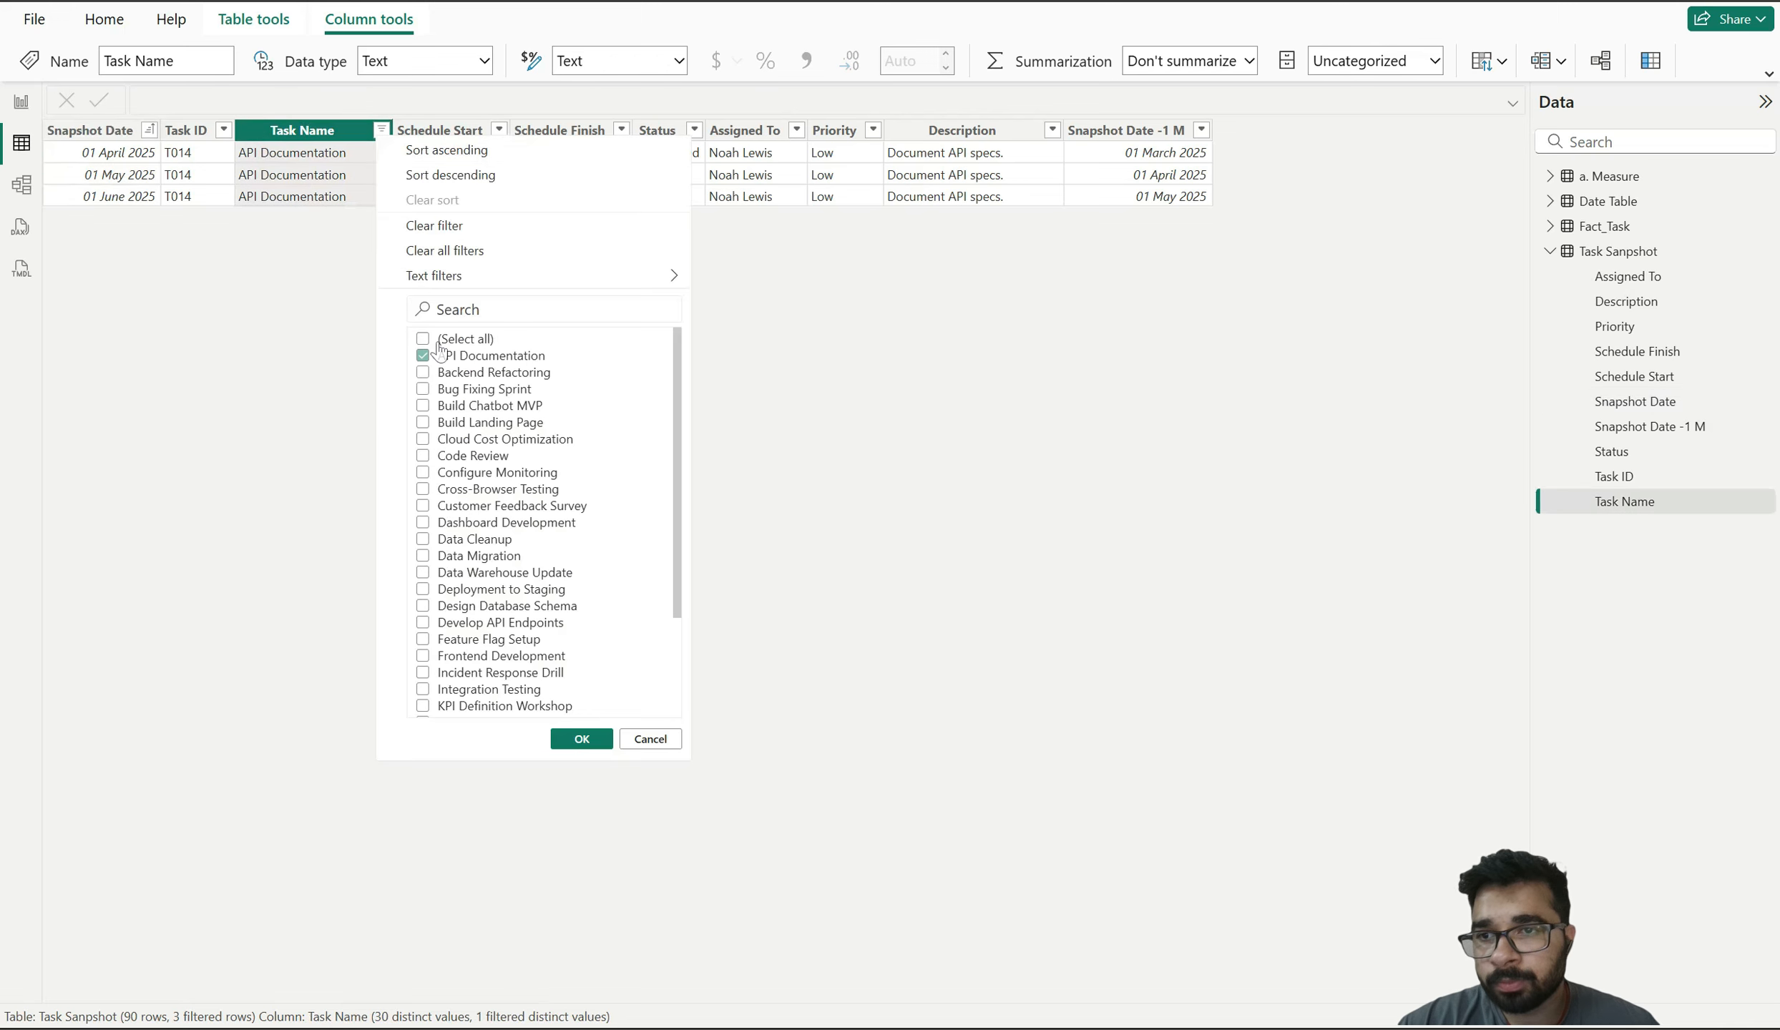
scroll(520, 578, "down", 3)
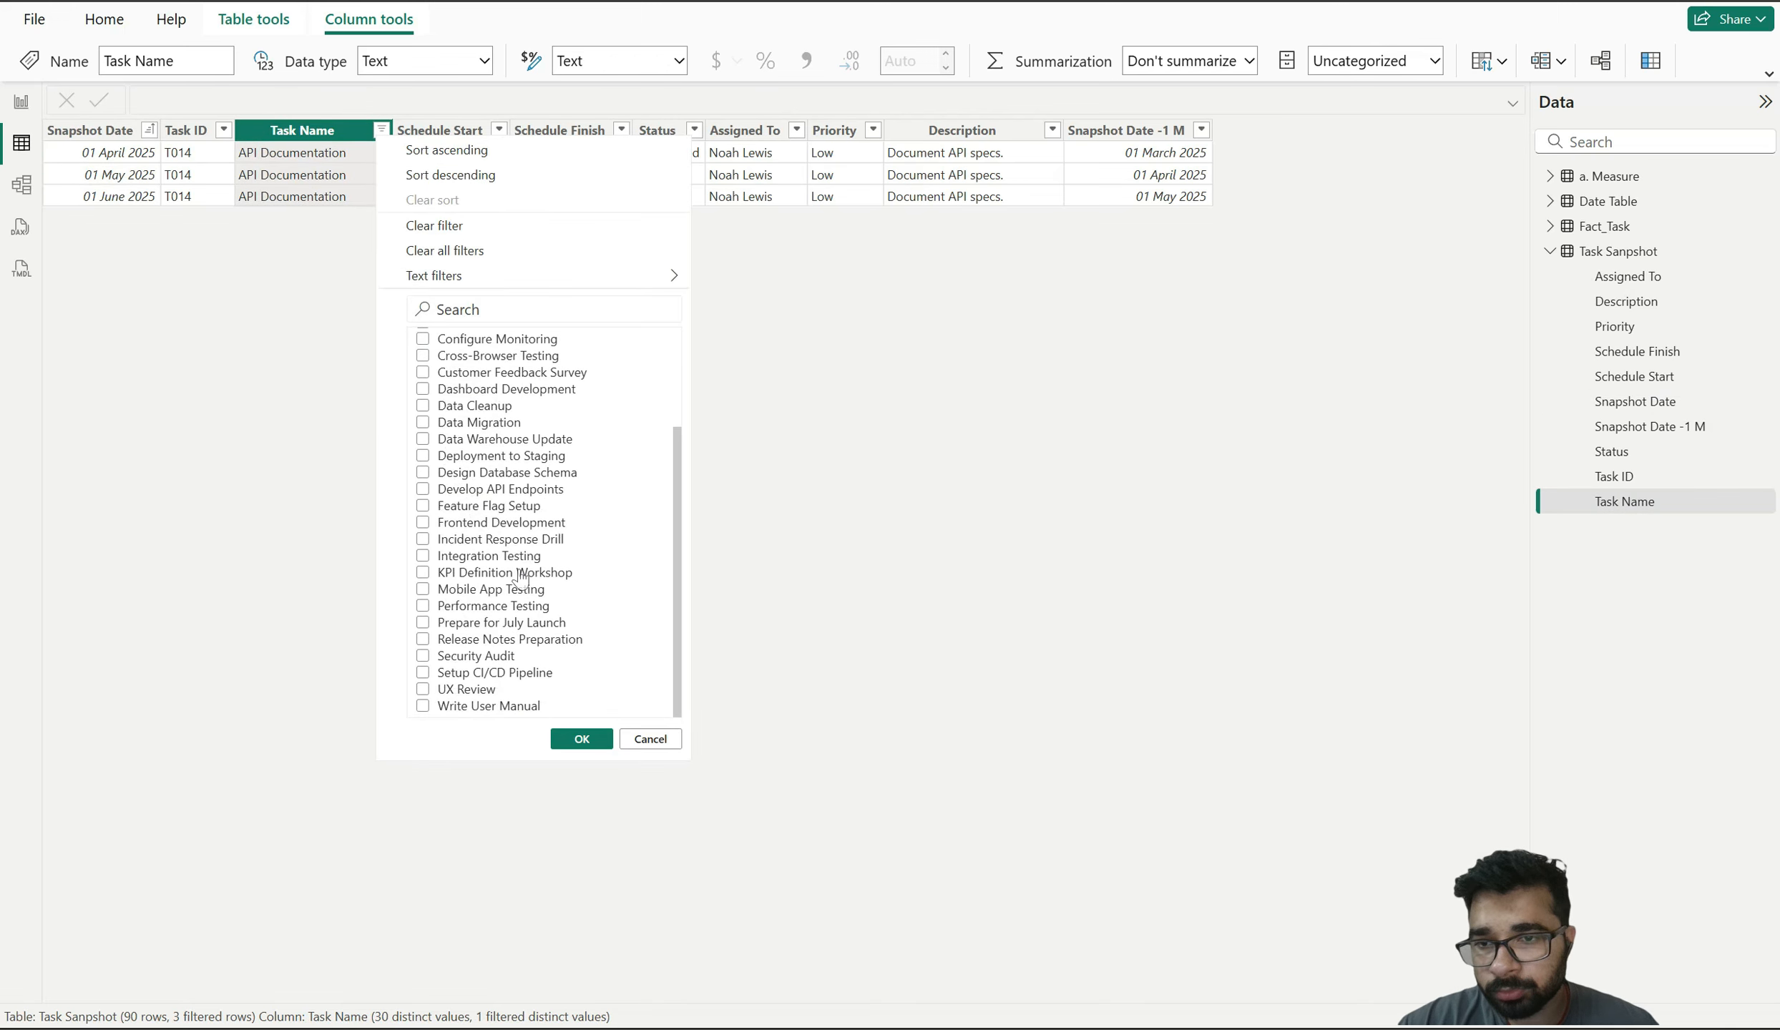
left_click(520, 574)
left_click(582, 738)
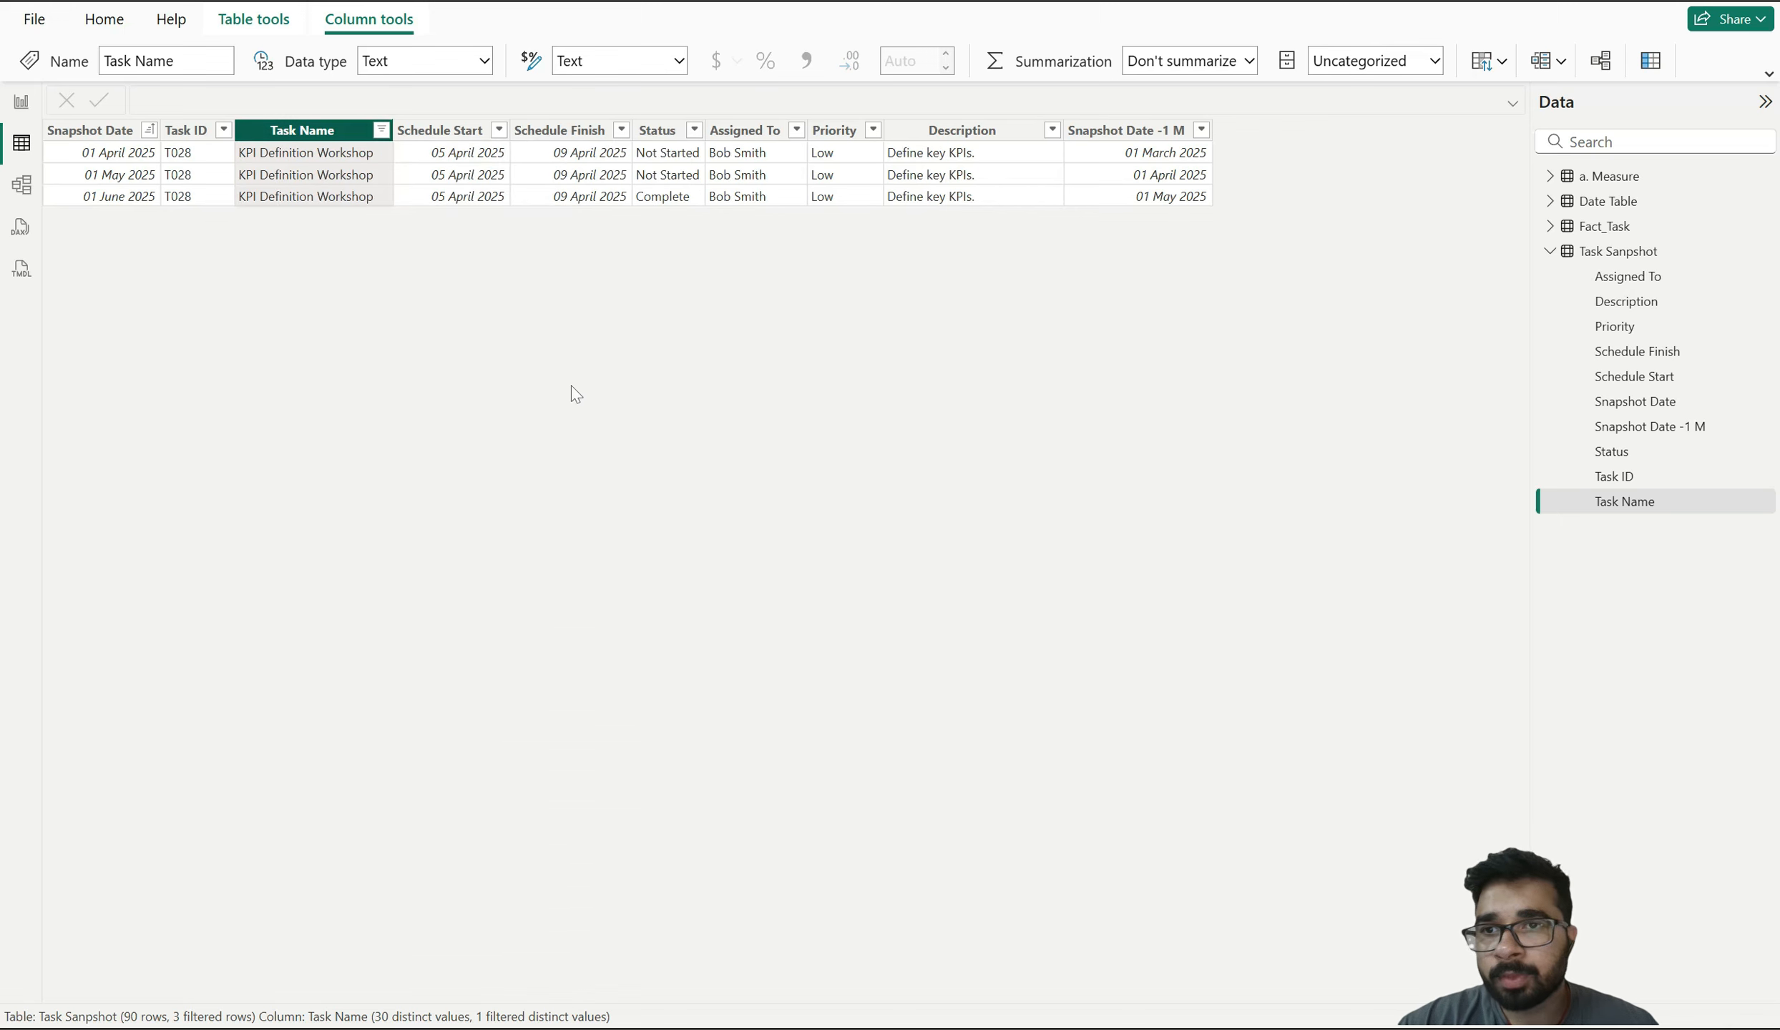
left_click(581, 161)
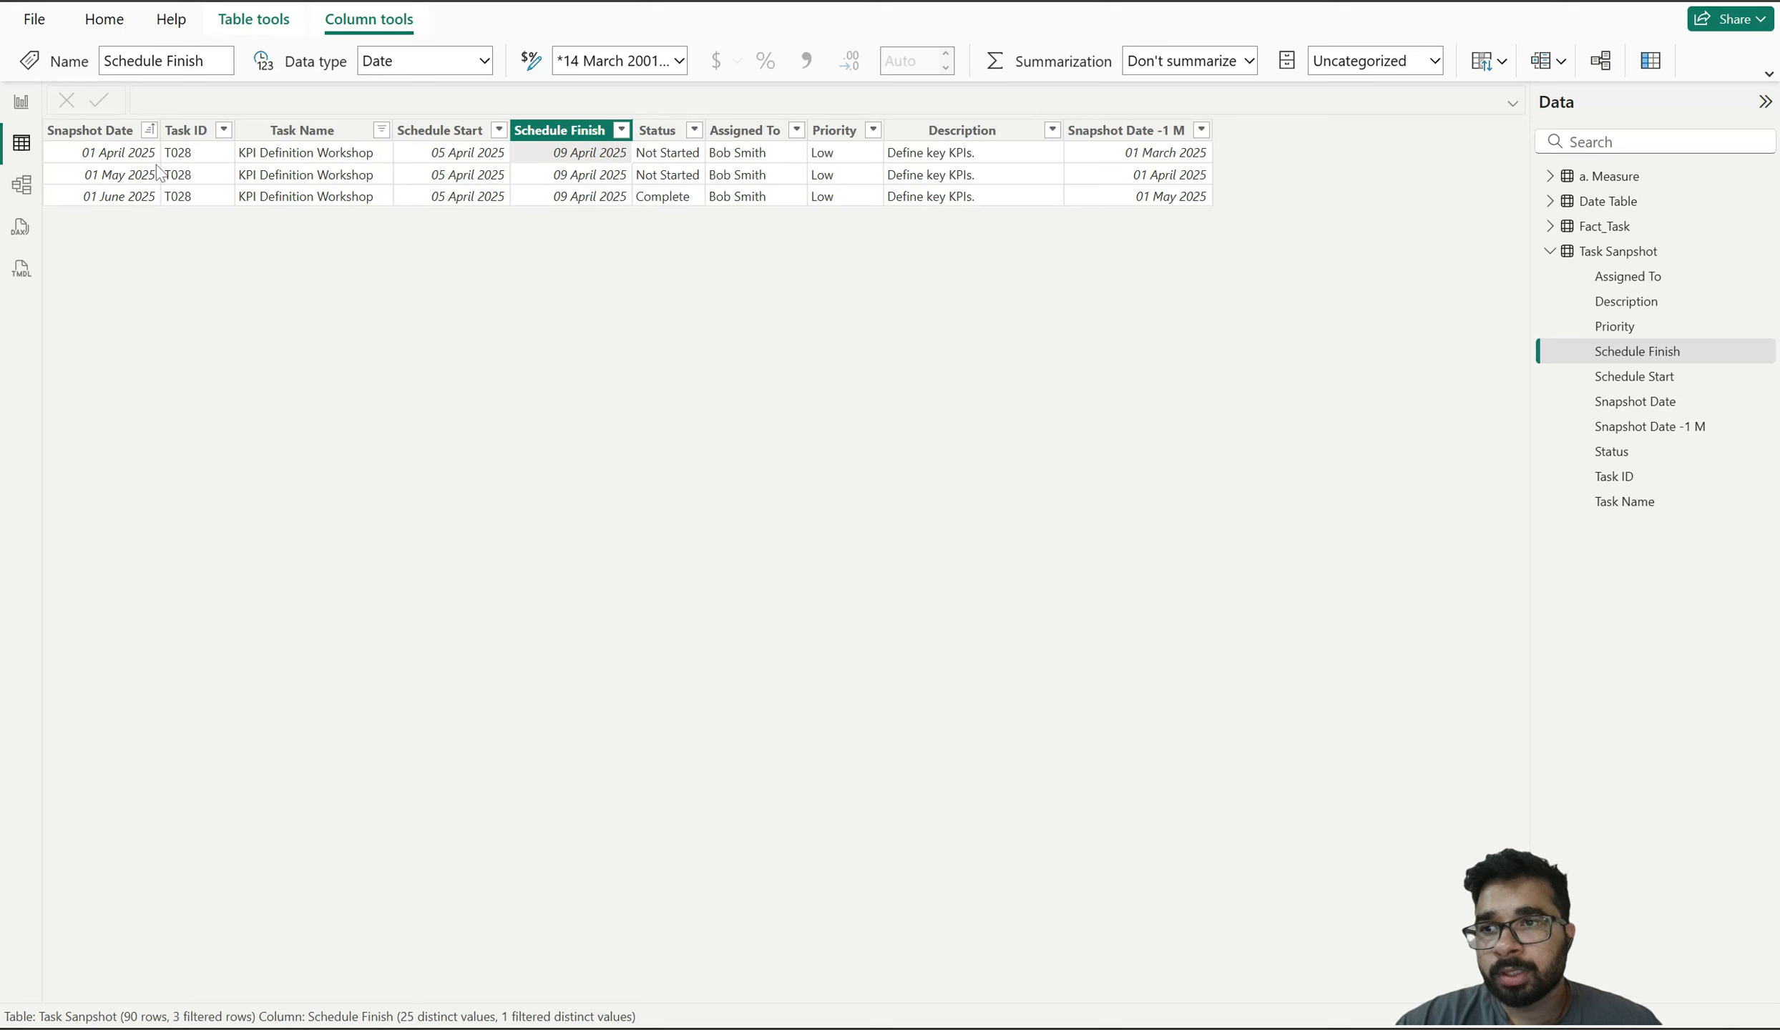
left_click(118, 173)
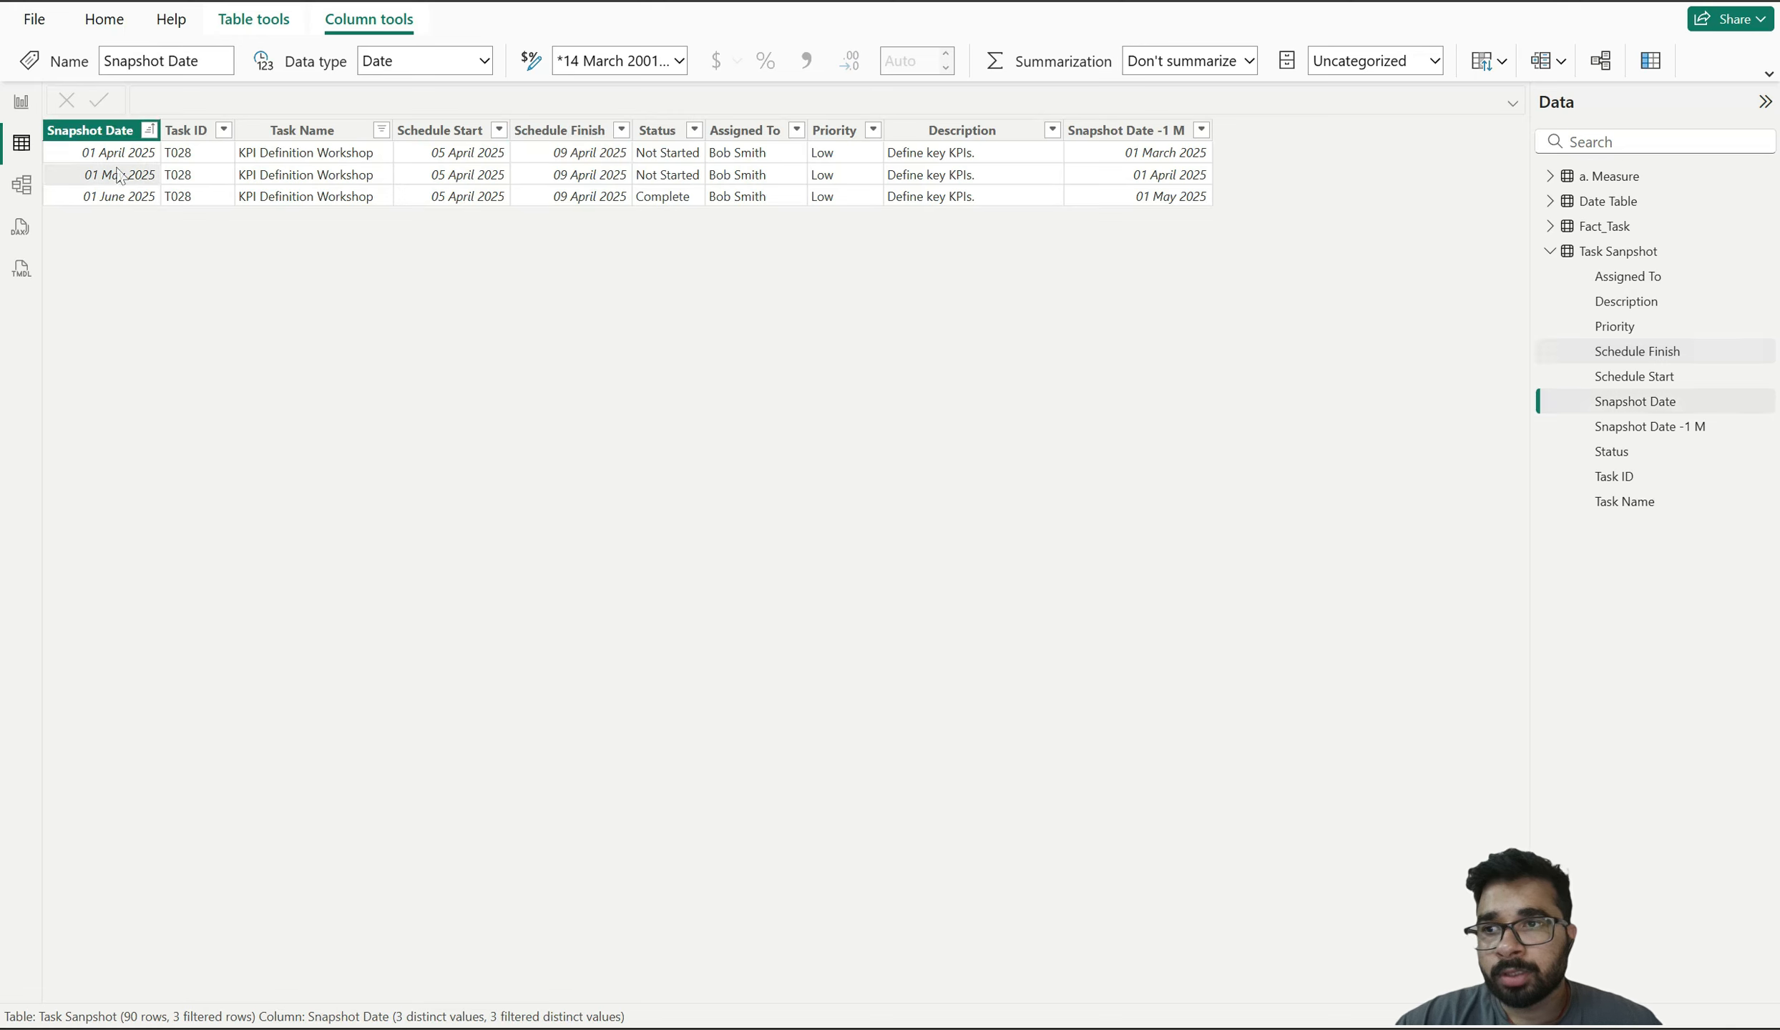
left_click(662, 187)
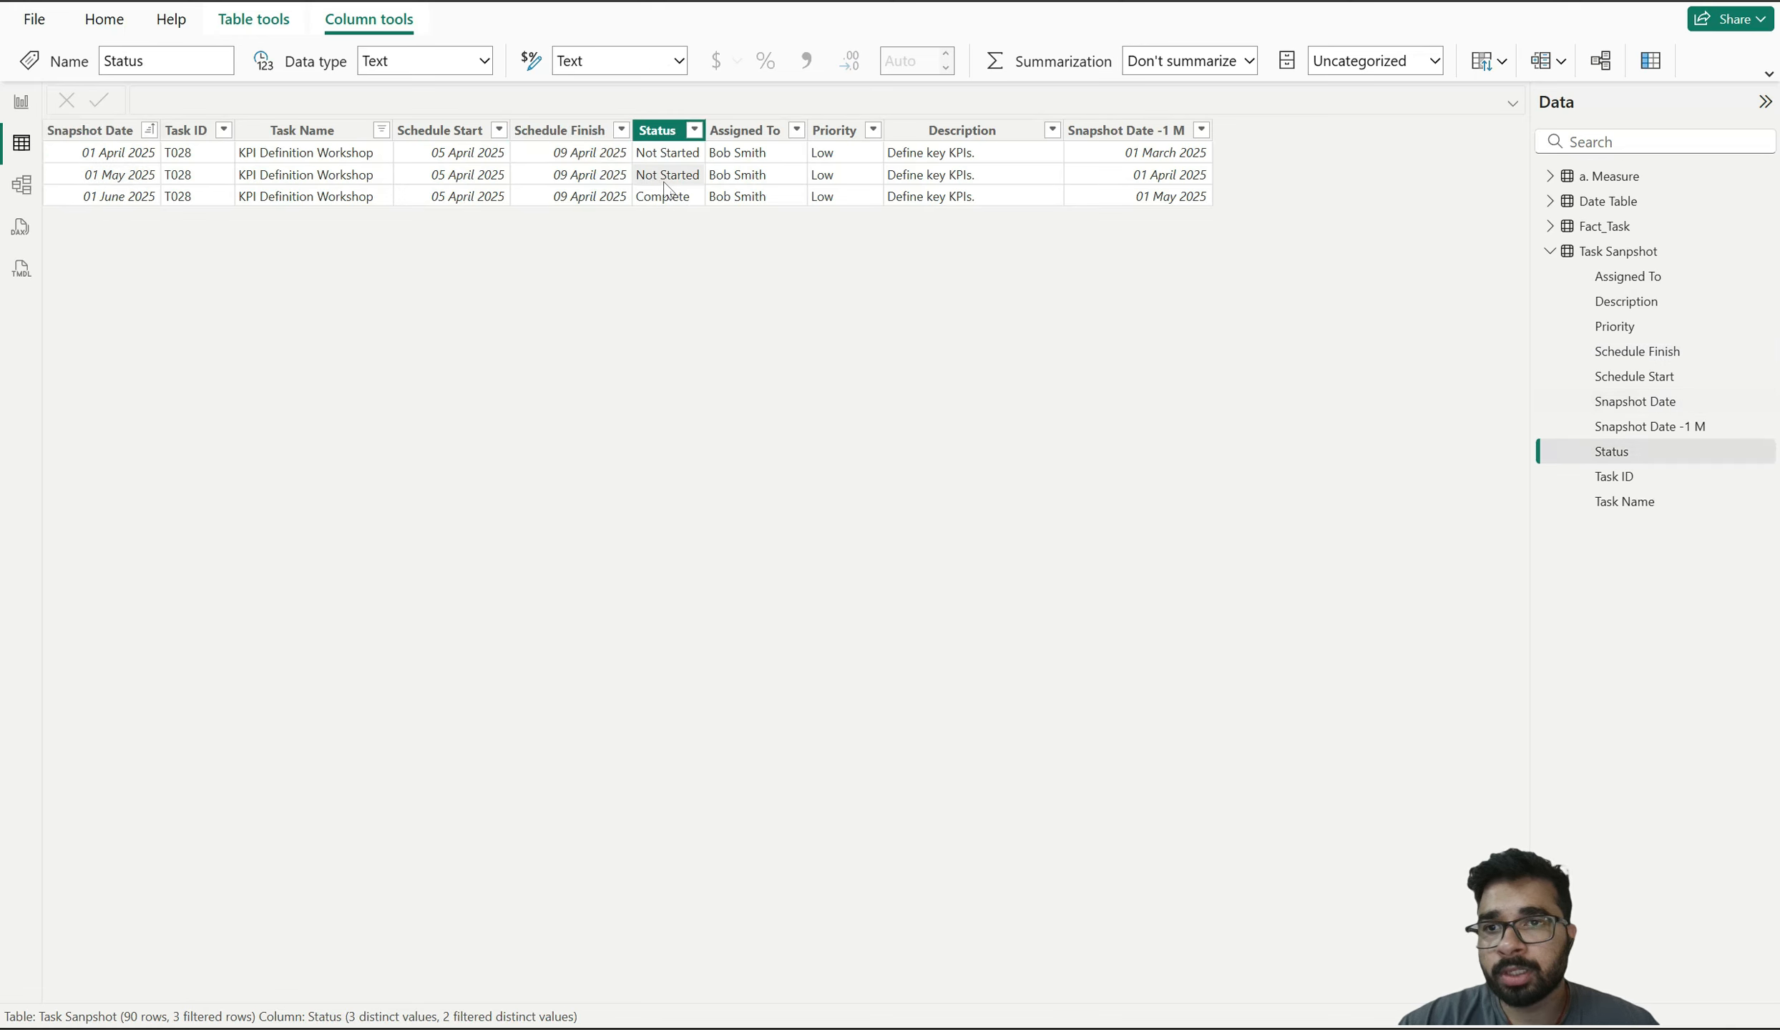
left_click(98, 199)
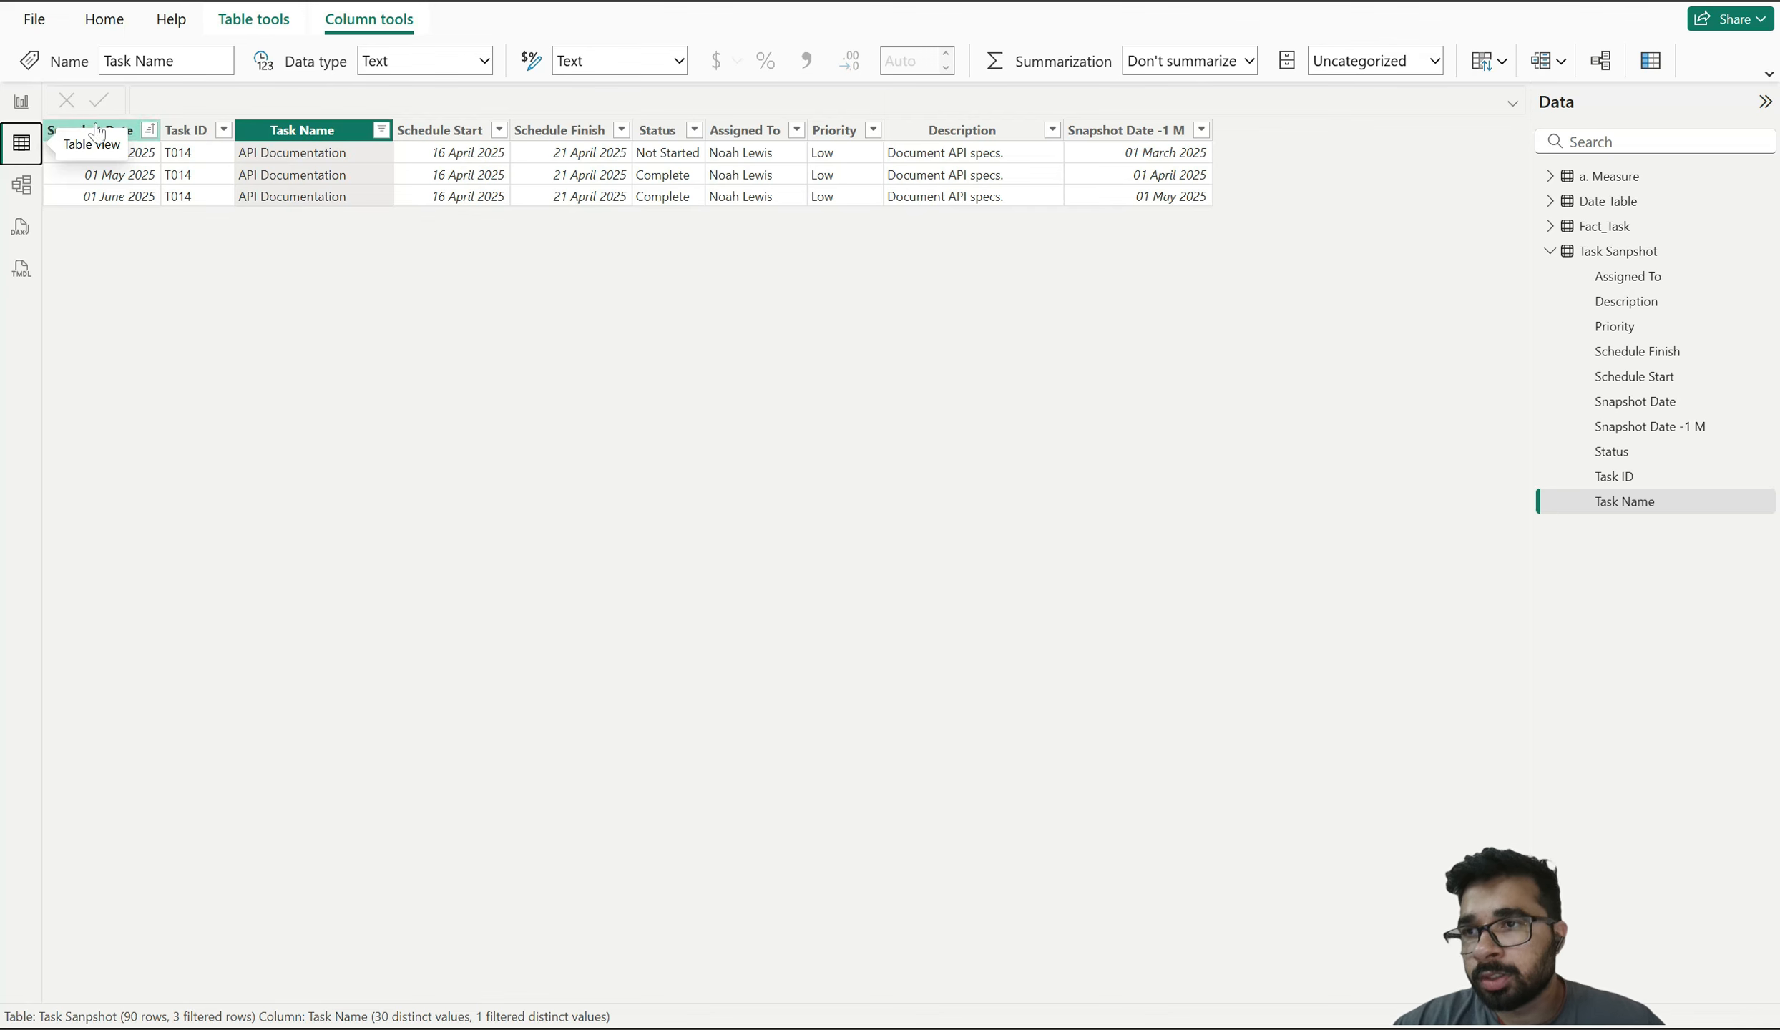
Review the Task Status report matrix, then return to the table data and collapse the Task Sanpshot fields
left_click(21, 102)
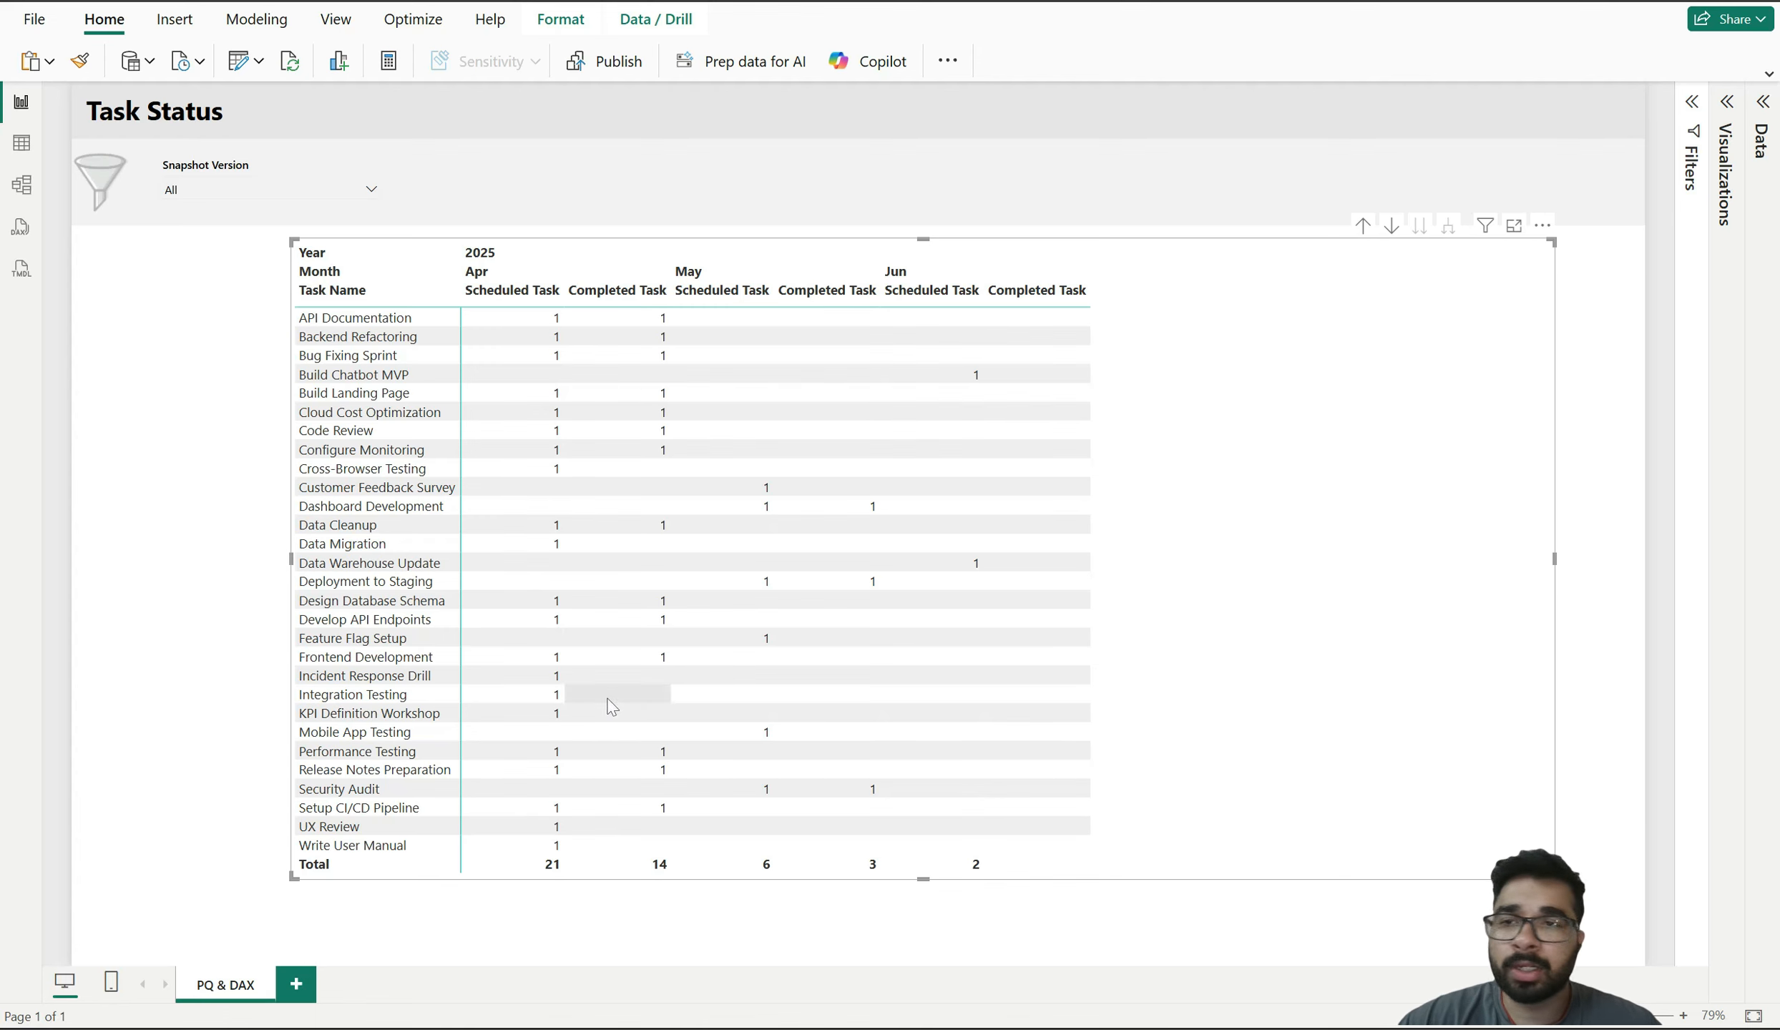
left_click(16, 143)
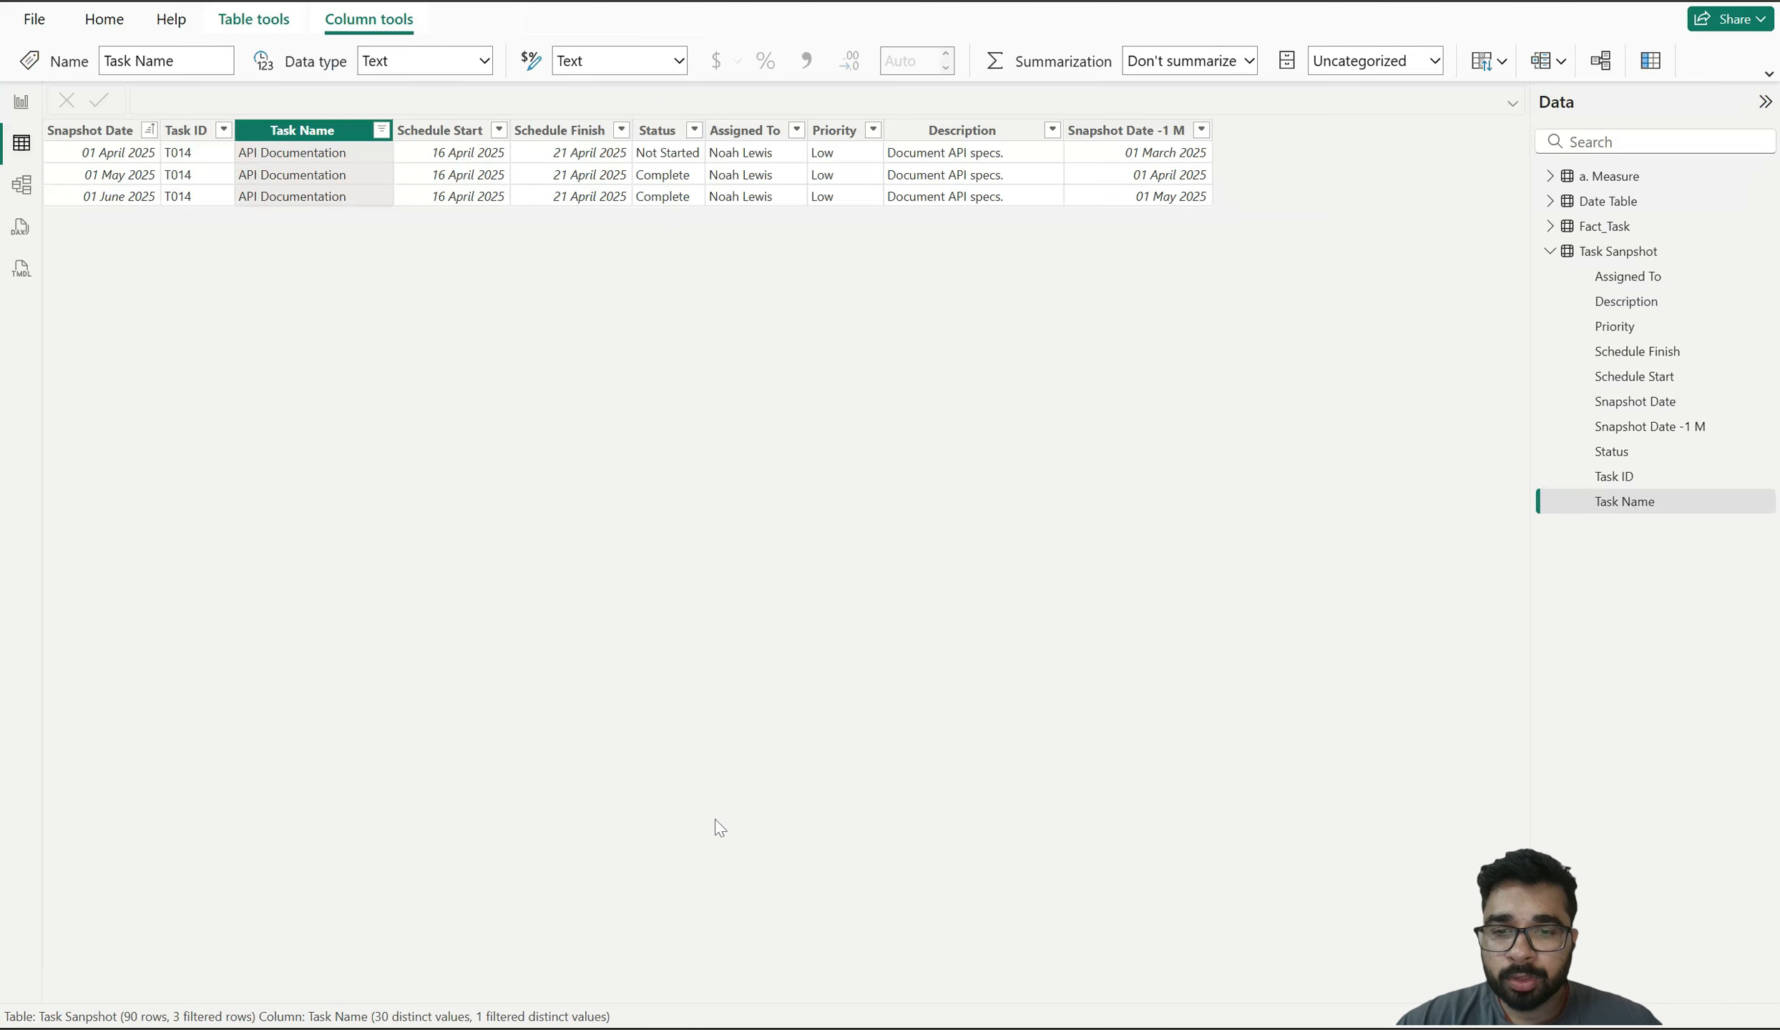
left_click(1550, 252)
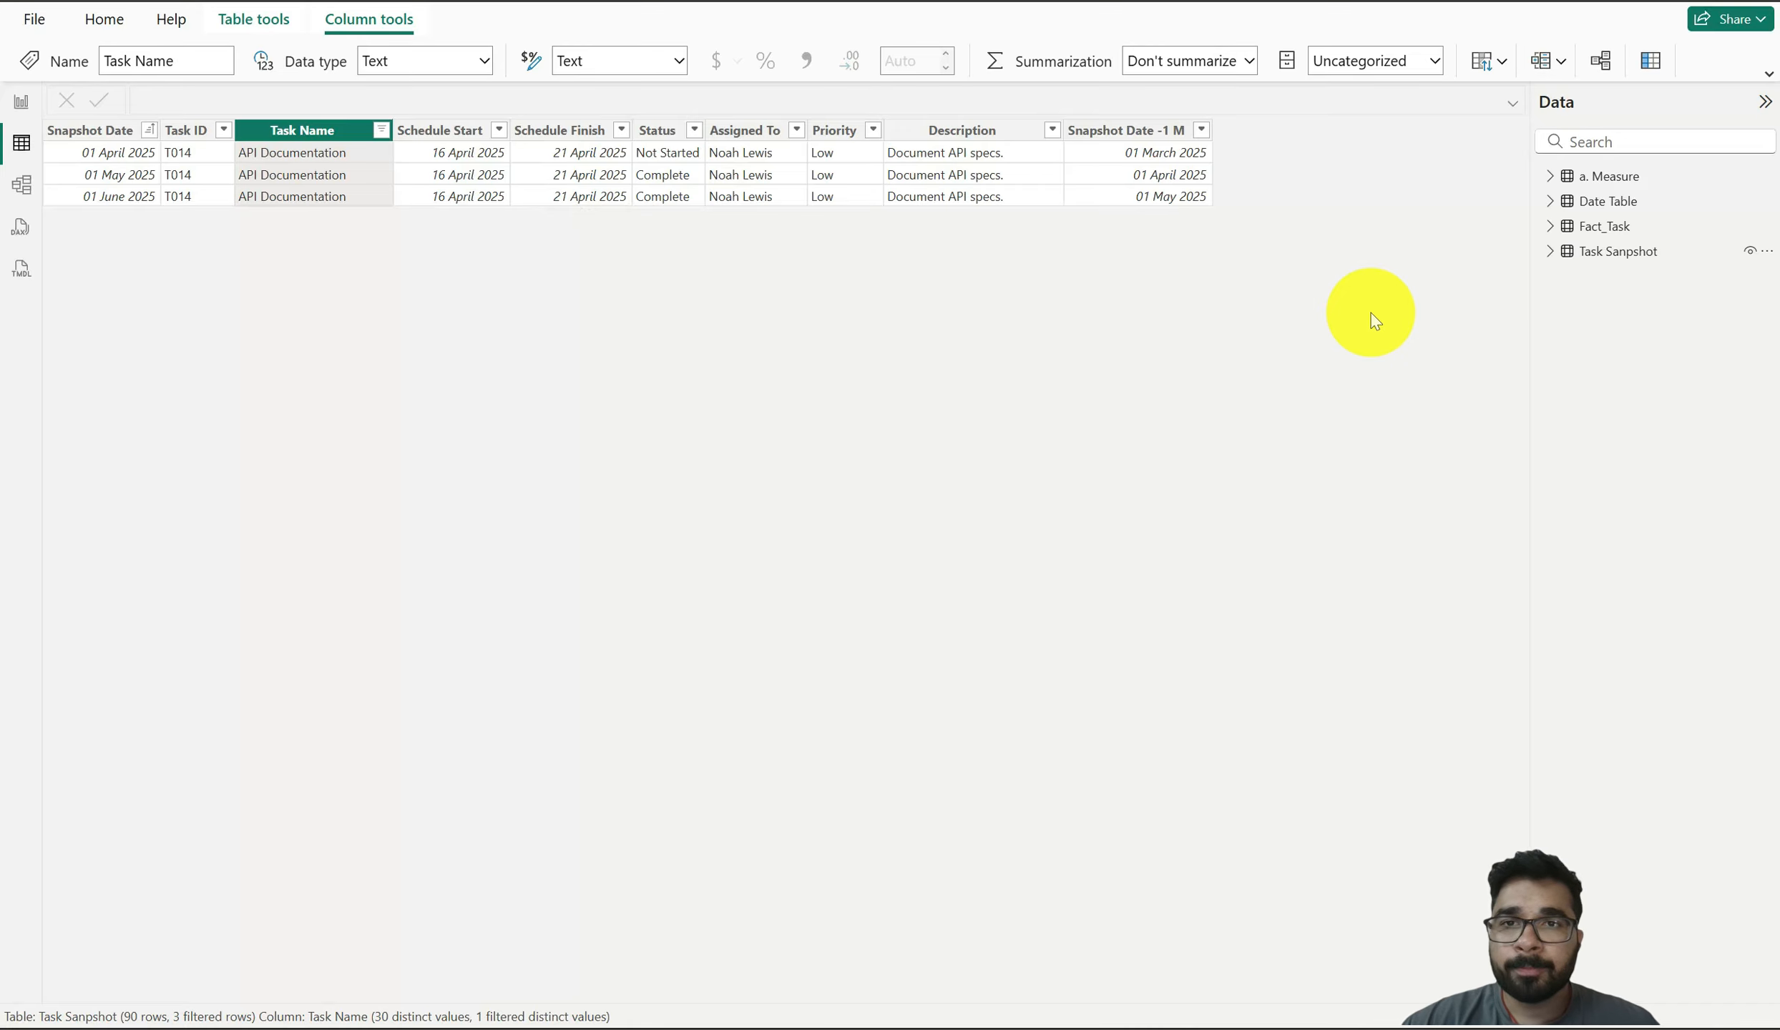
Open the Power Query Editor and inspect the snapshot files listed in the Task Sanpshot query's Source step
left_click(104, 20)
left_click(478, 61)
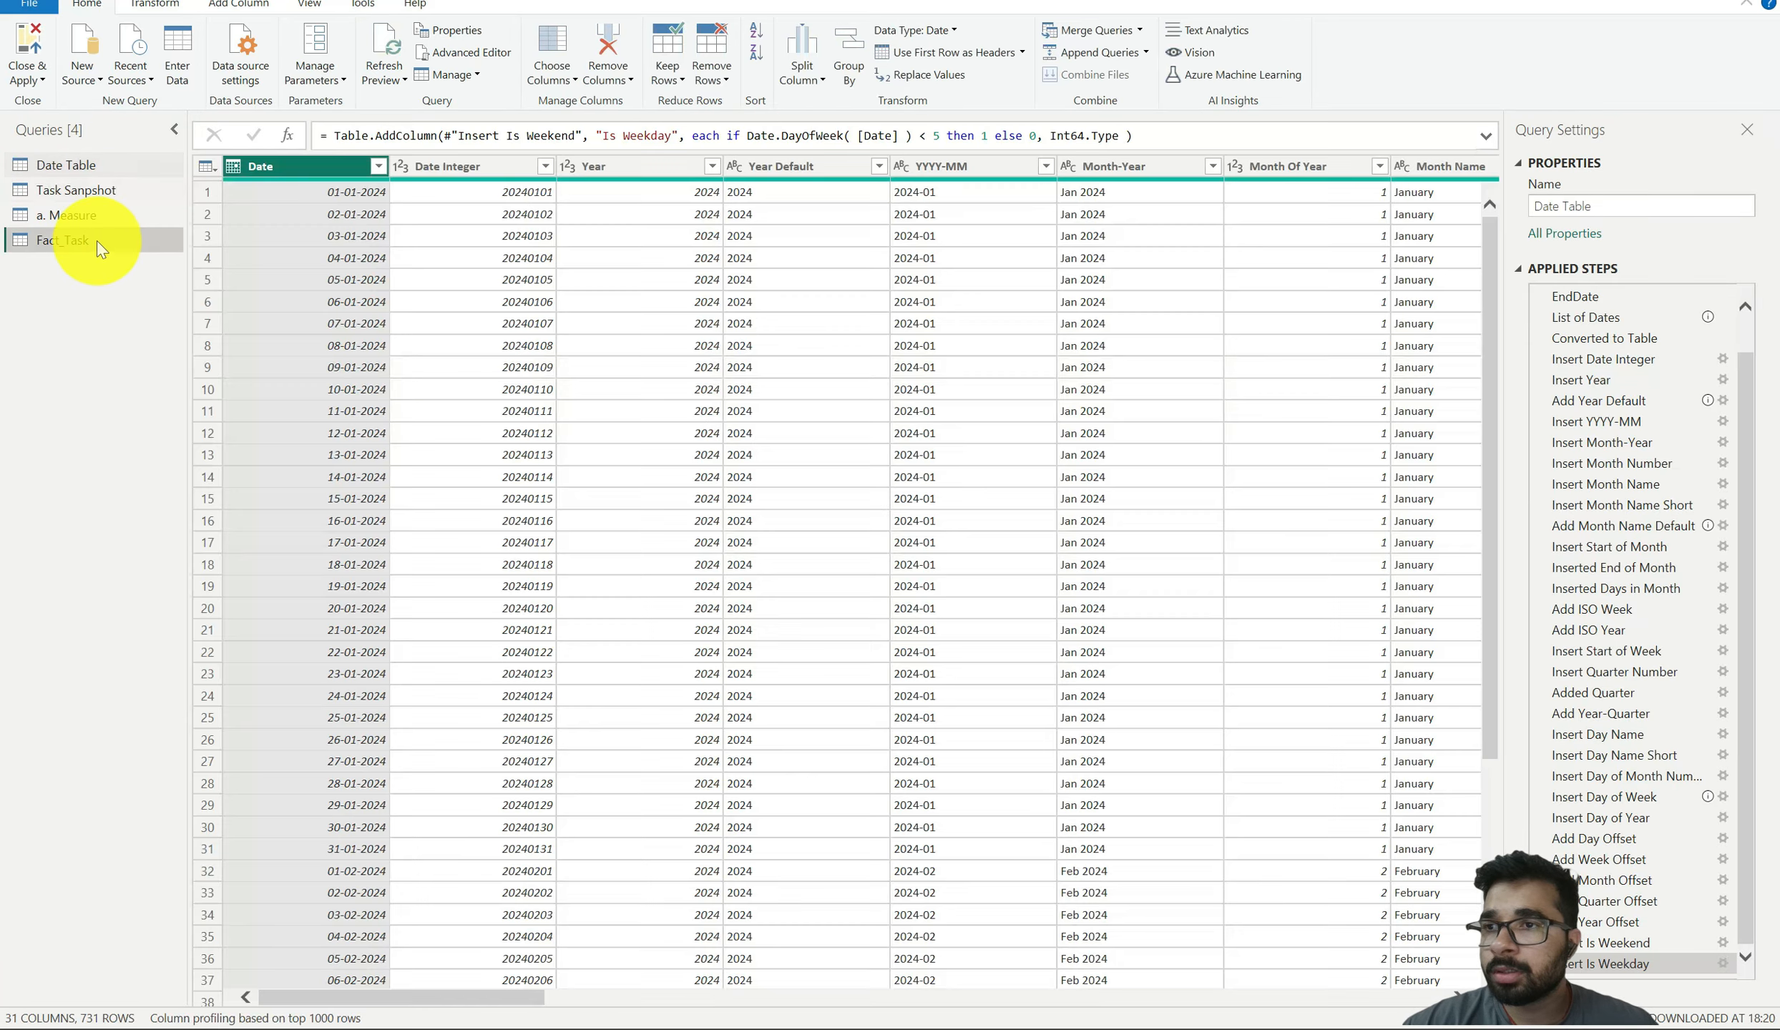
left_click(107, 191)
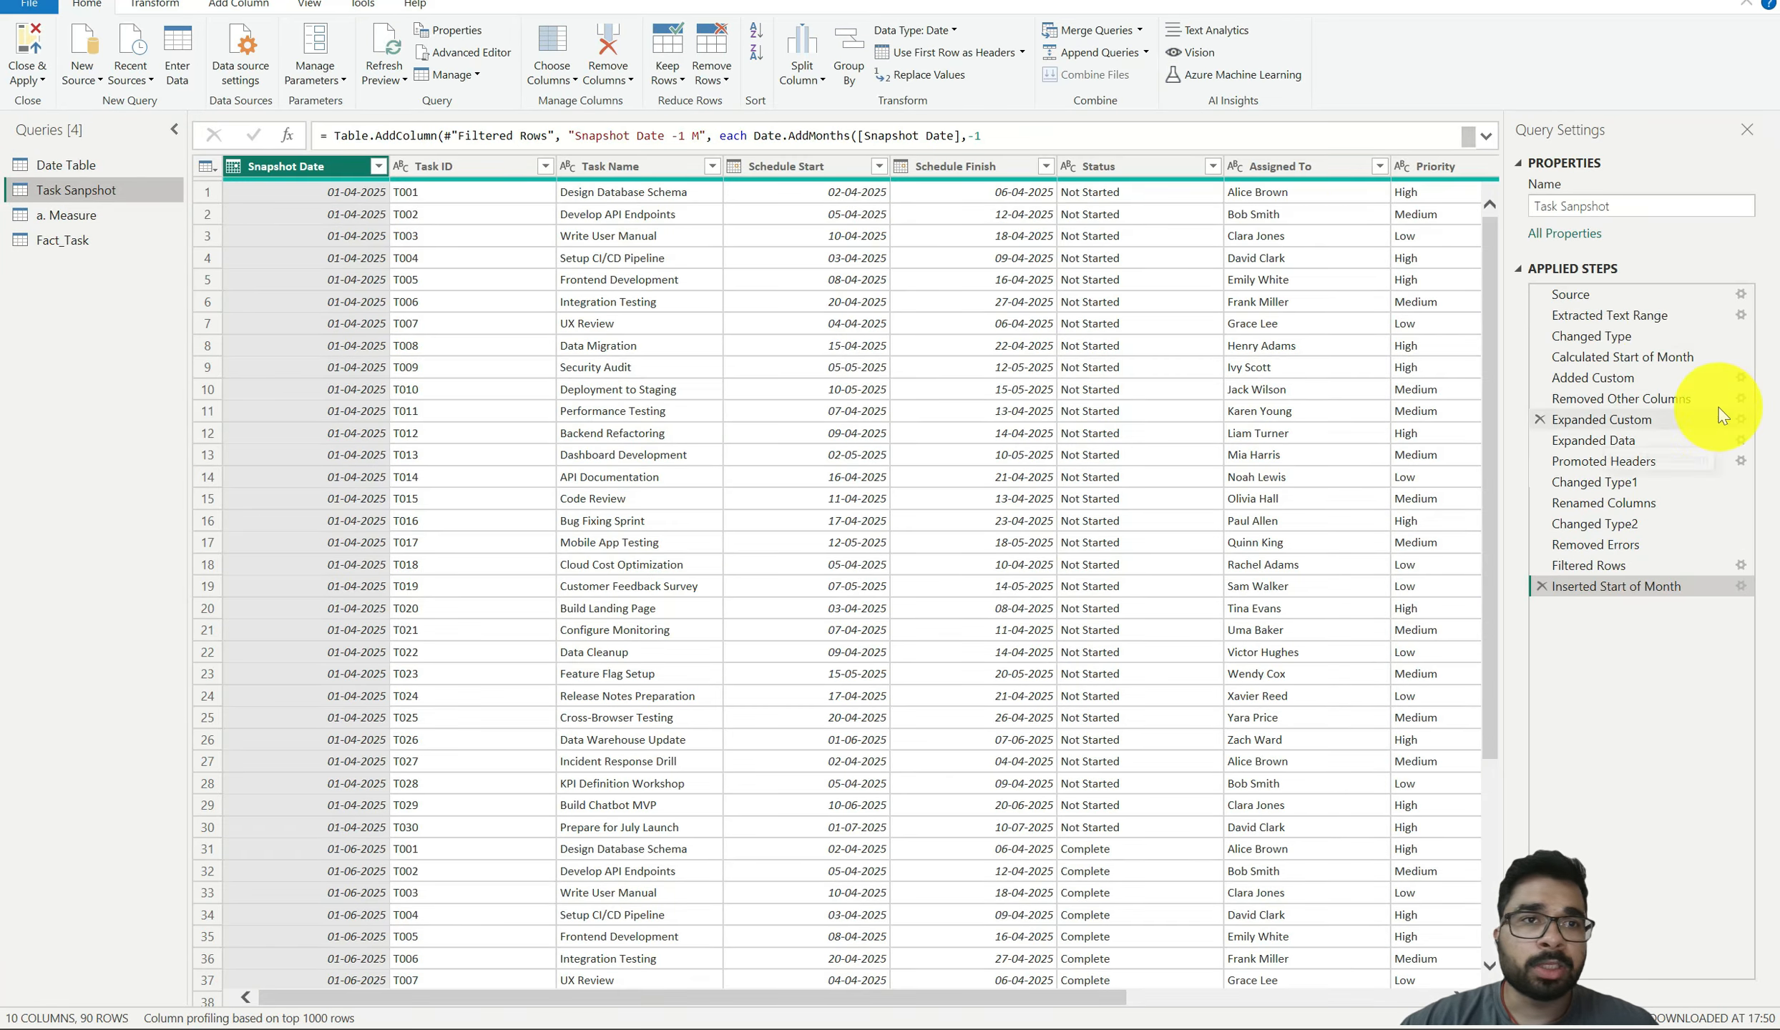
left_click(1636, 294)
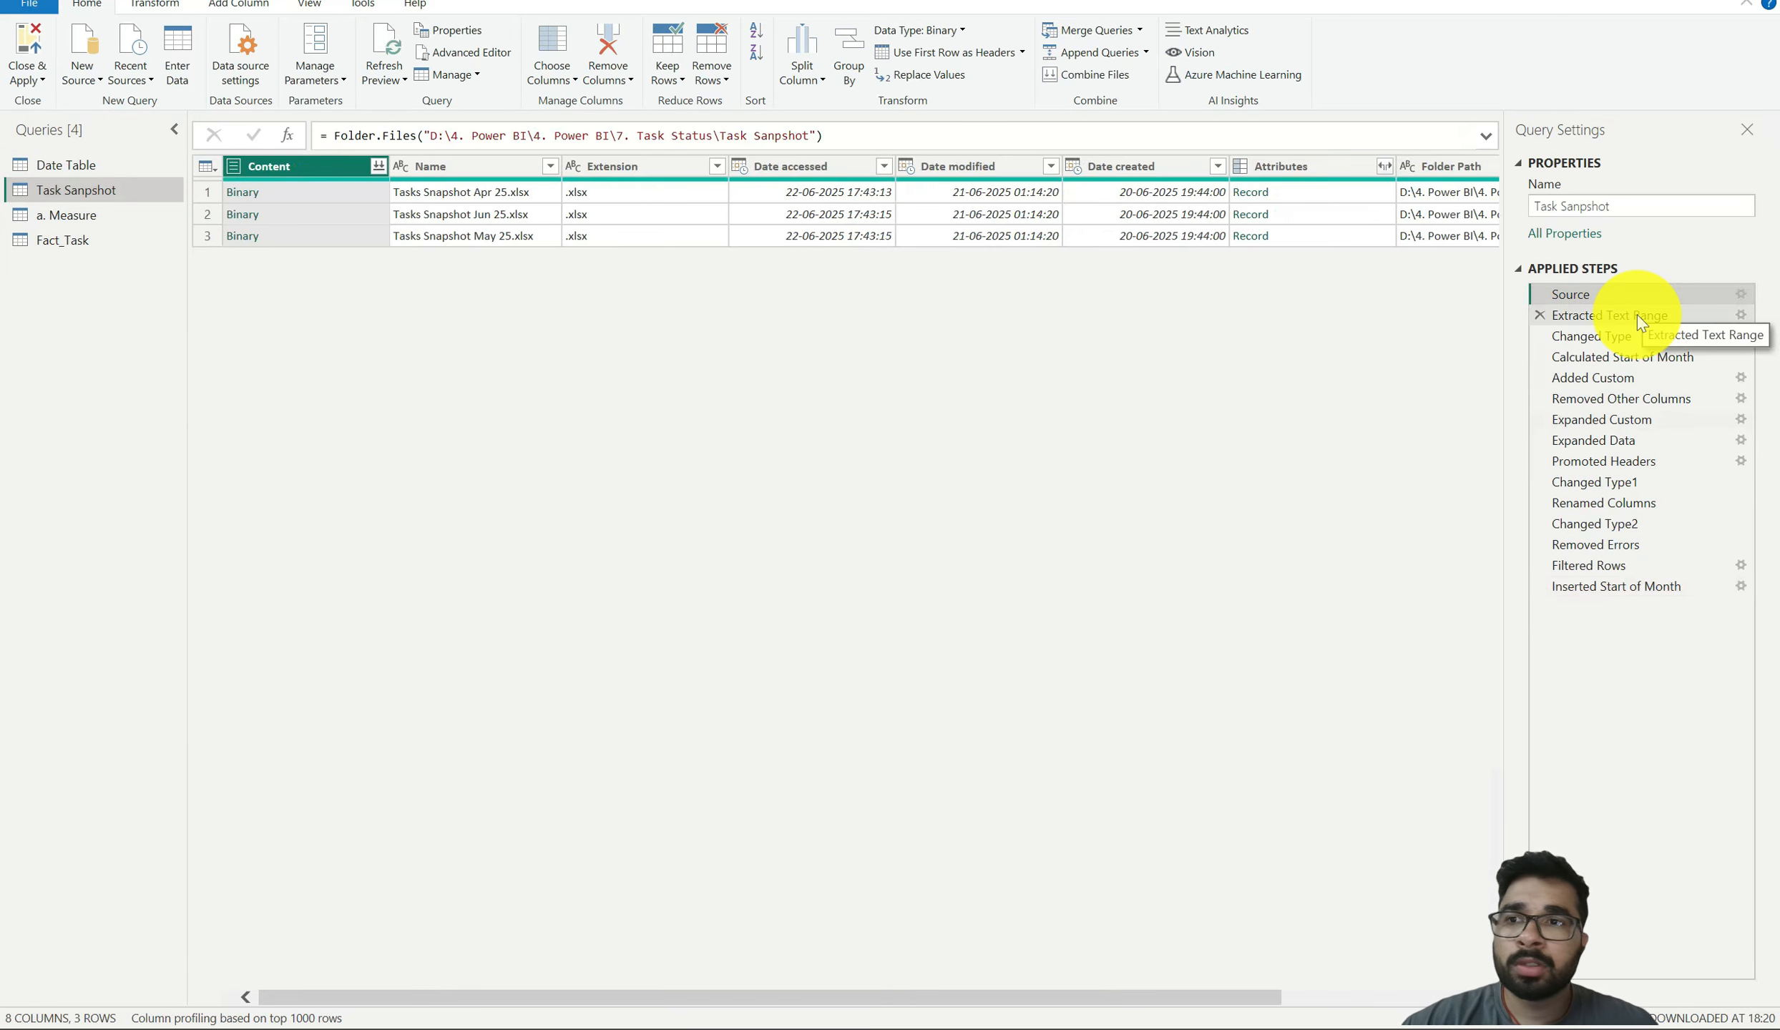
mouse_move(1637, 314)
left_mouse_down()
mouse_move(1629, 290)
mouse_move(1609, 298)
left_mouse_up()
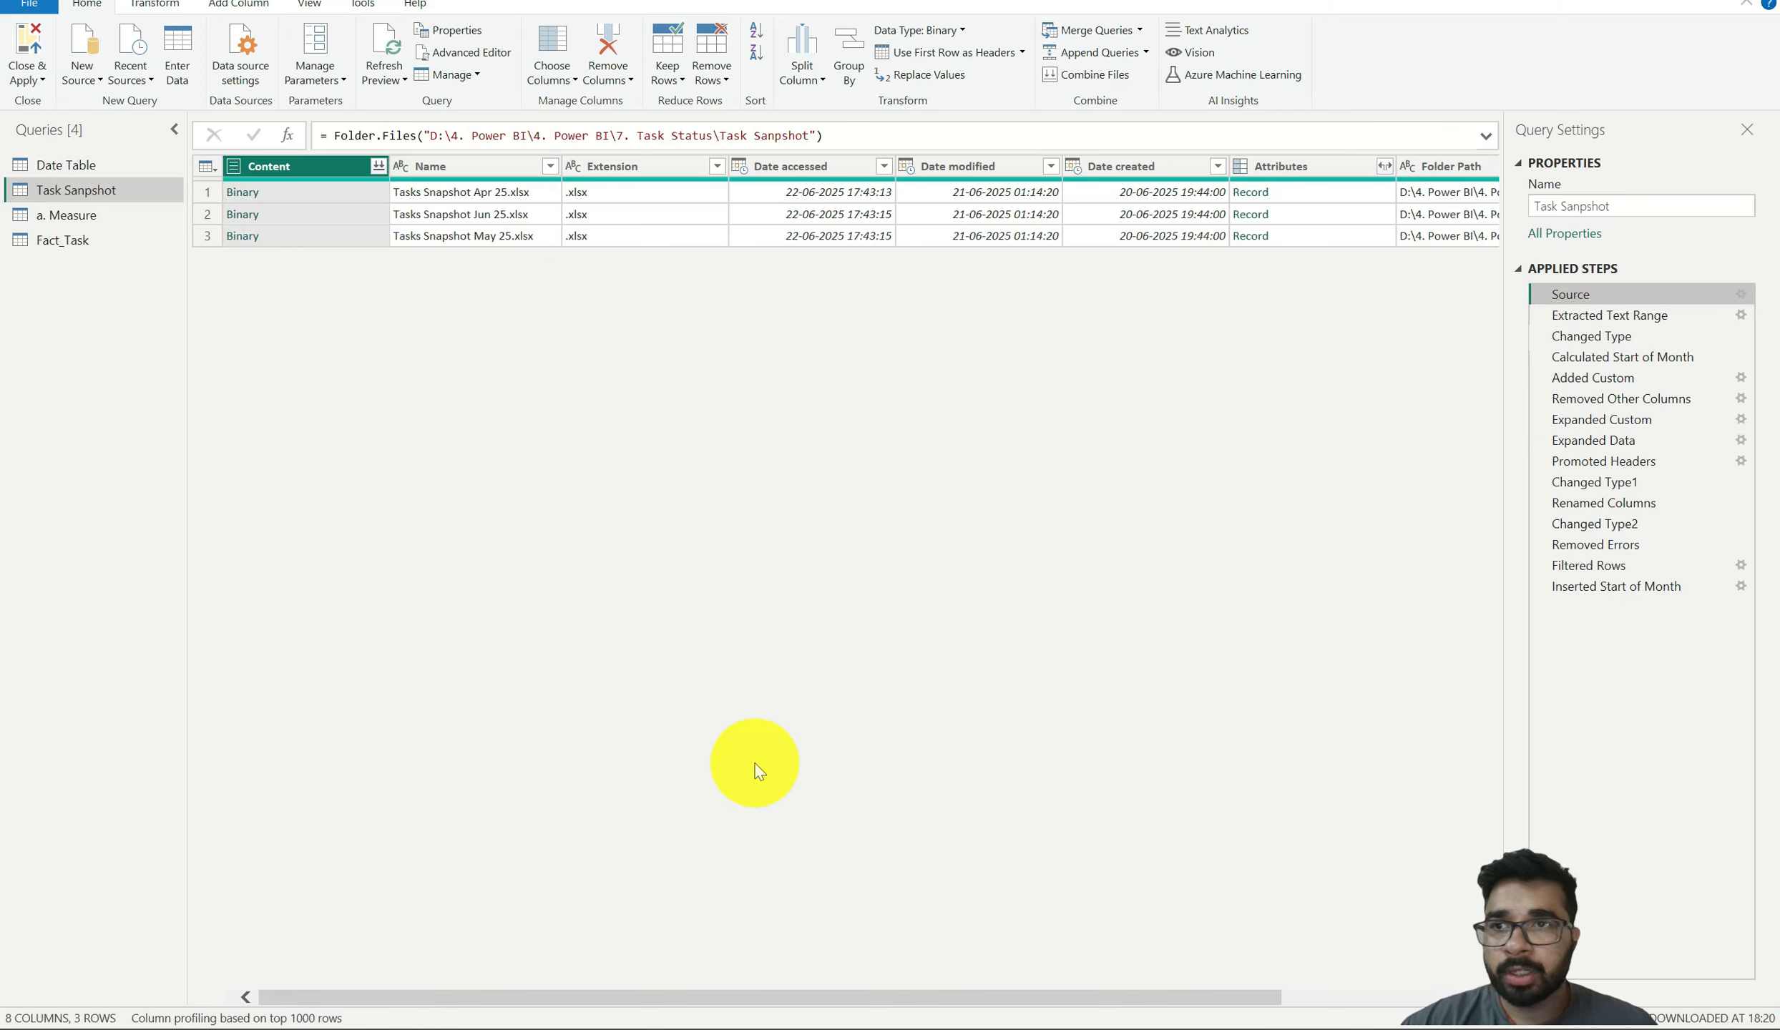
left_click(498, 194)
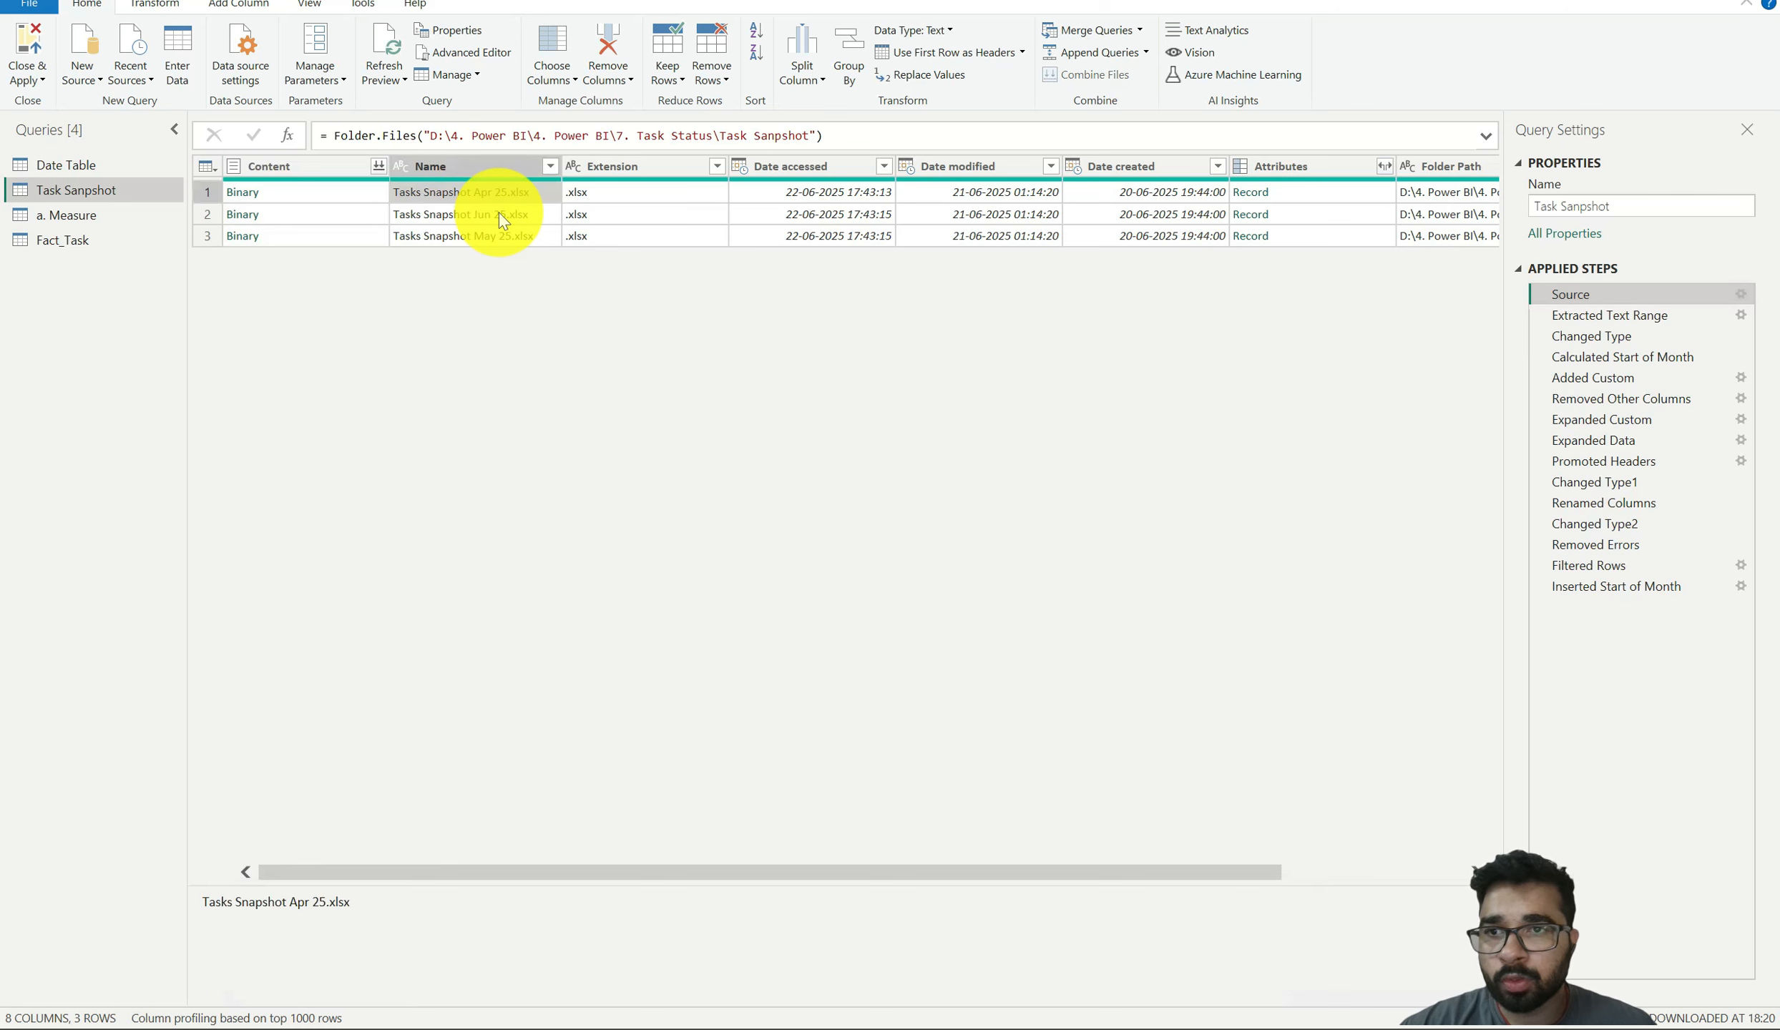
left_click(499, 212)
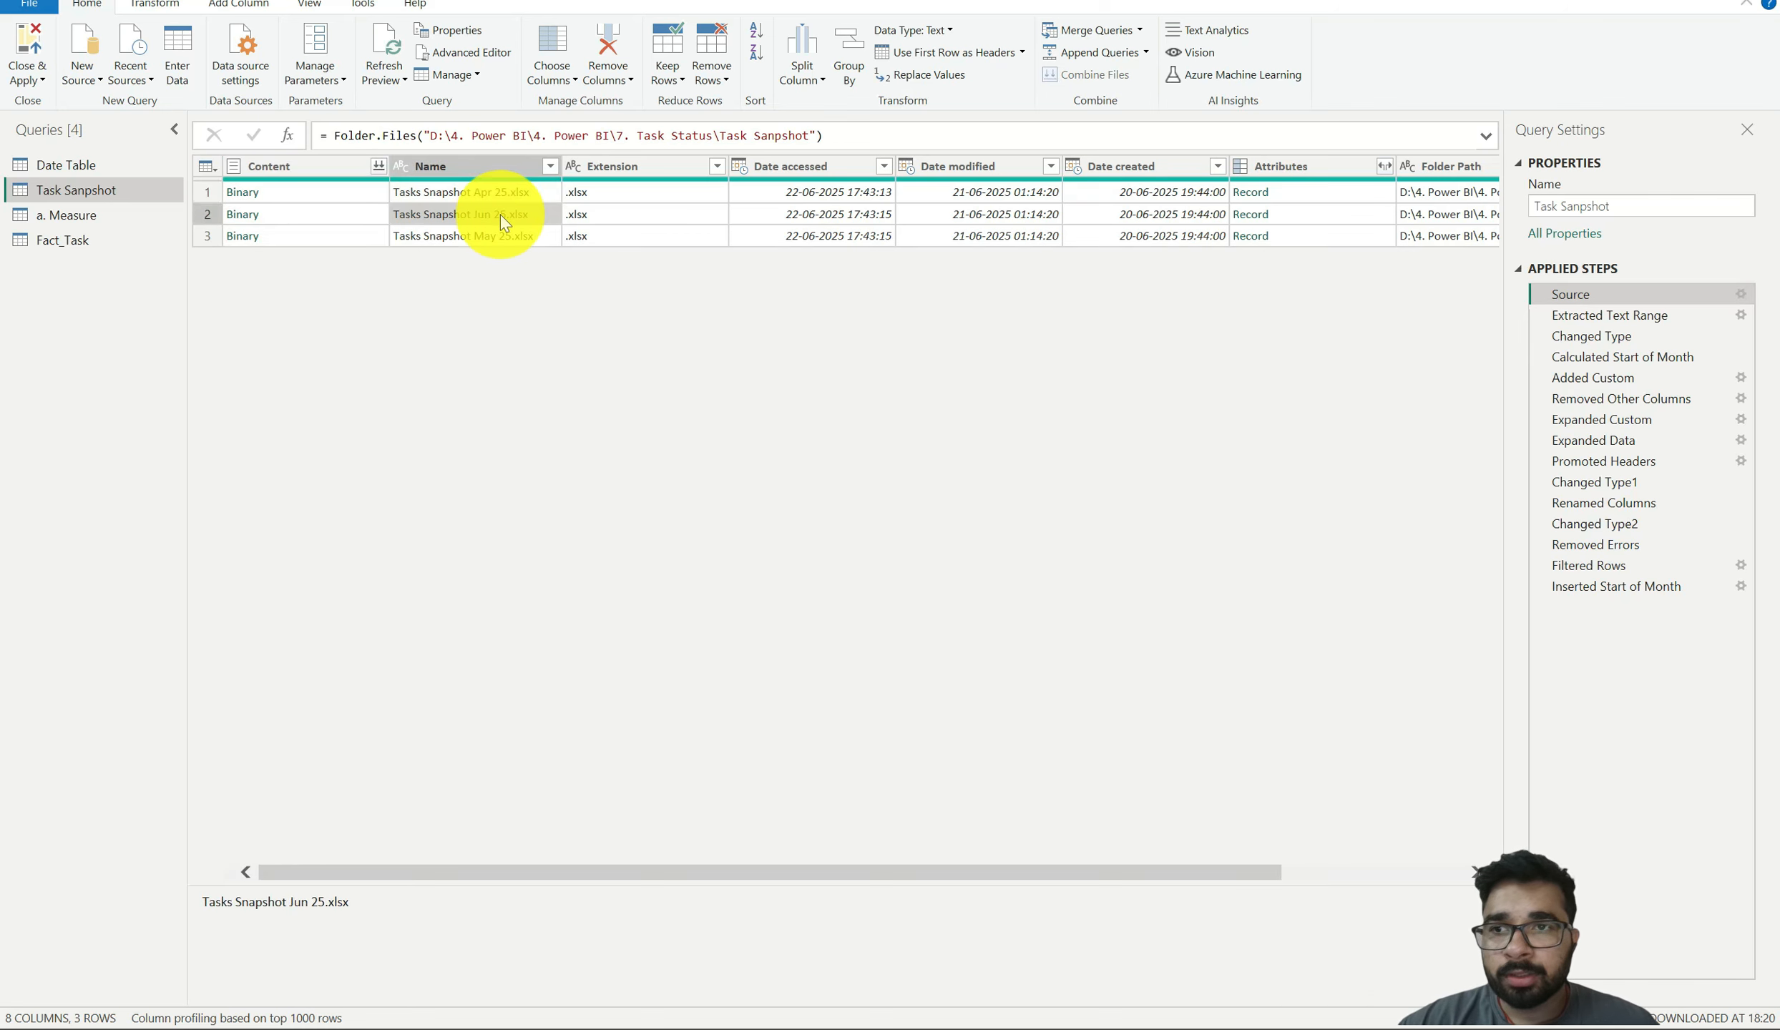
left_click(498, 237)
Examine the Task Sanpshot query's applied steps from Extracted Text Range to Inserted Start of Month, including the Snapshot Date values
left_click(1645, 316)
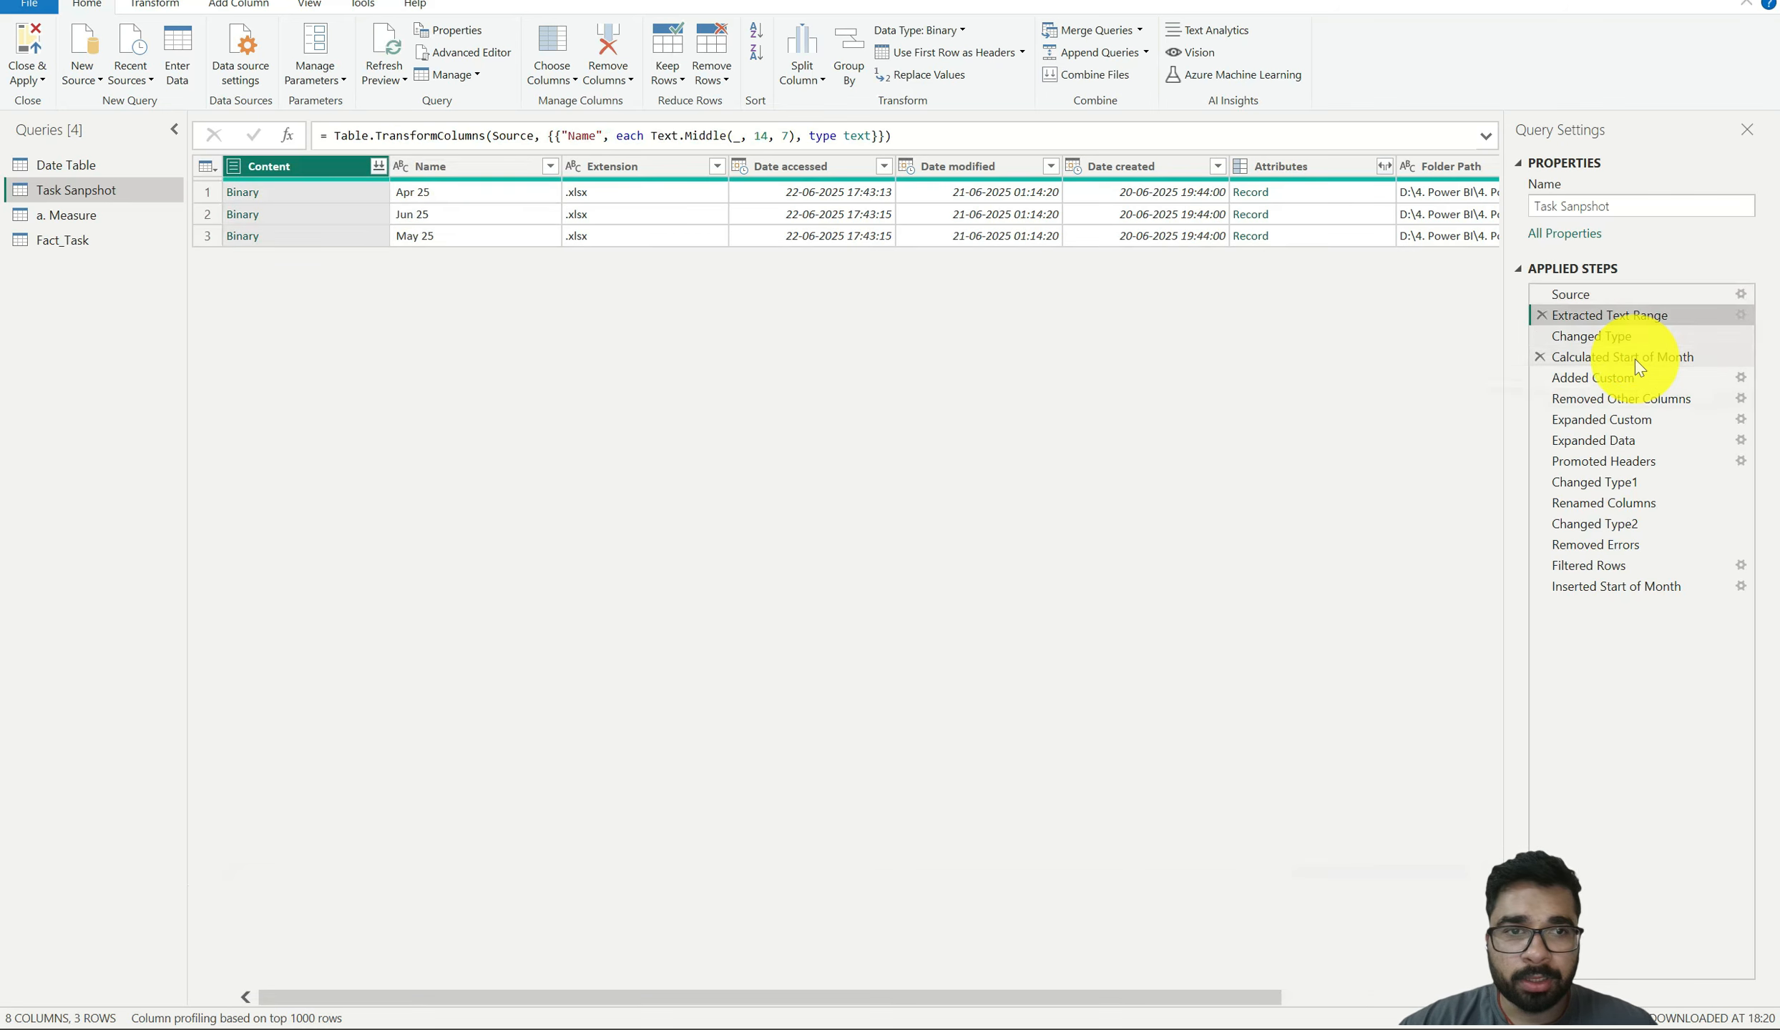
left_click(1628, 336)
left_click(1620, 357)
left_click(1613, 377)
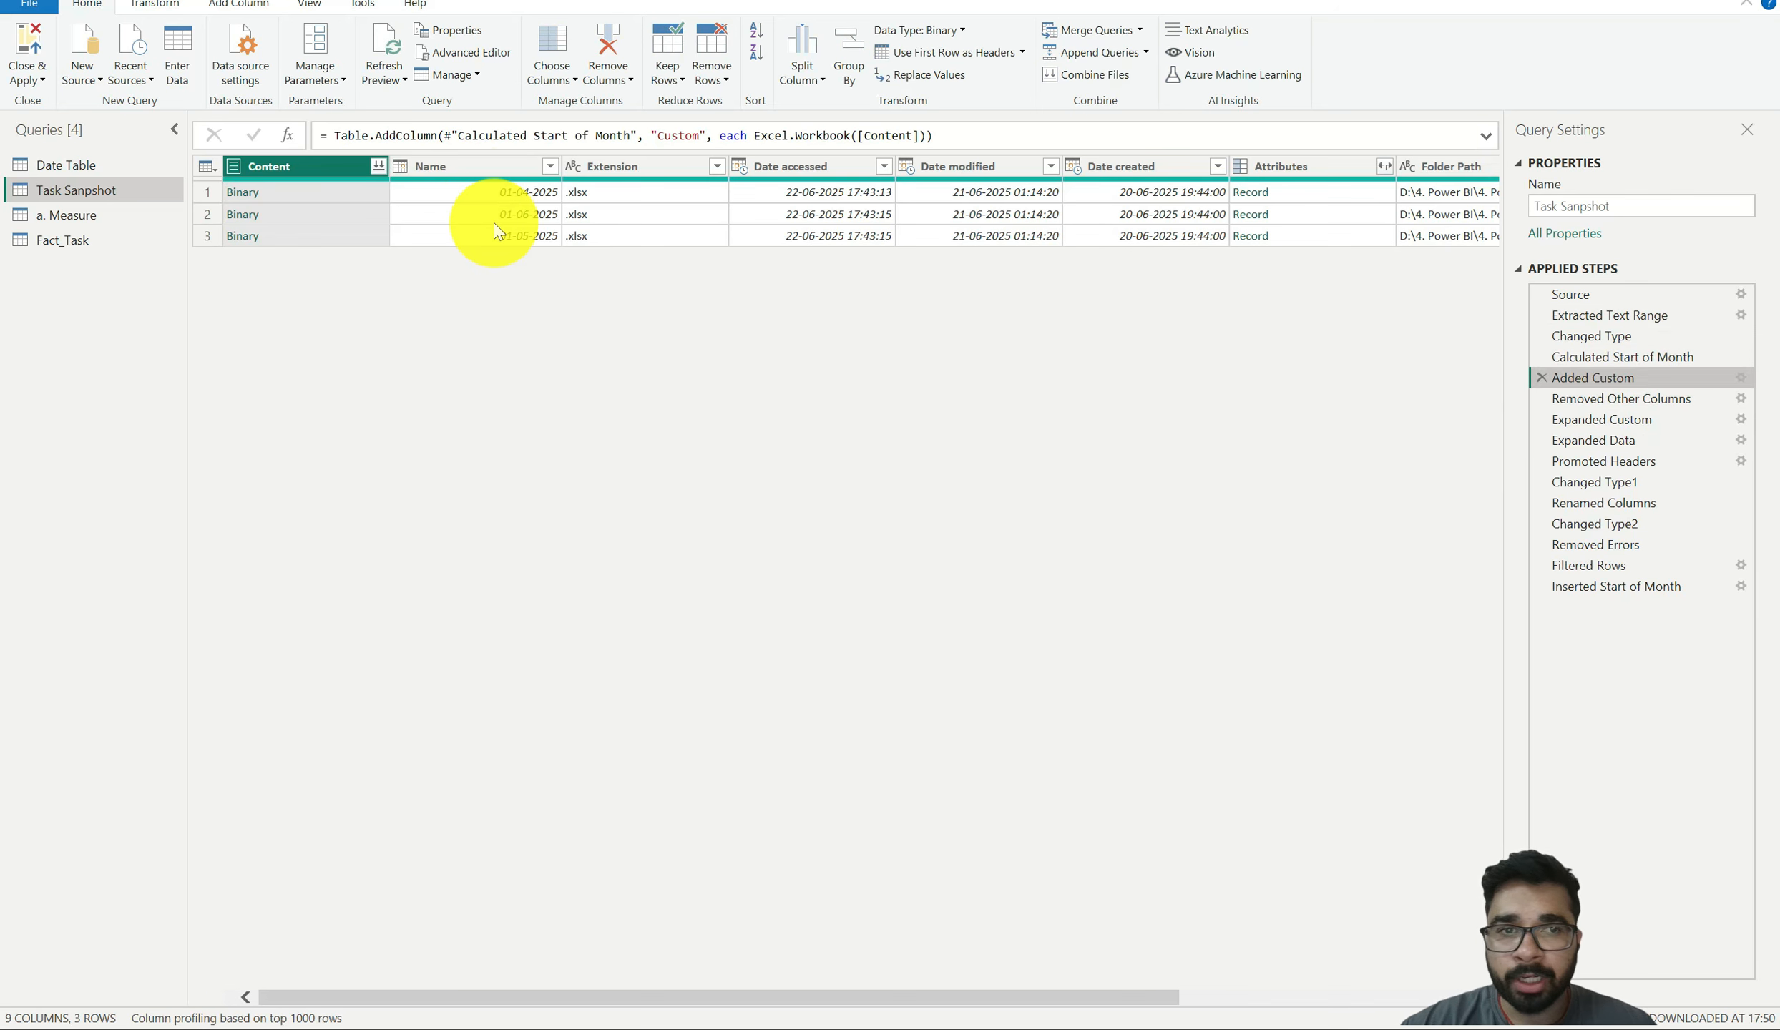
left_click(1621, 401)
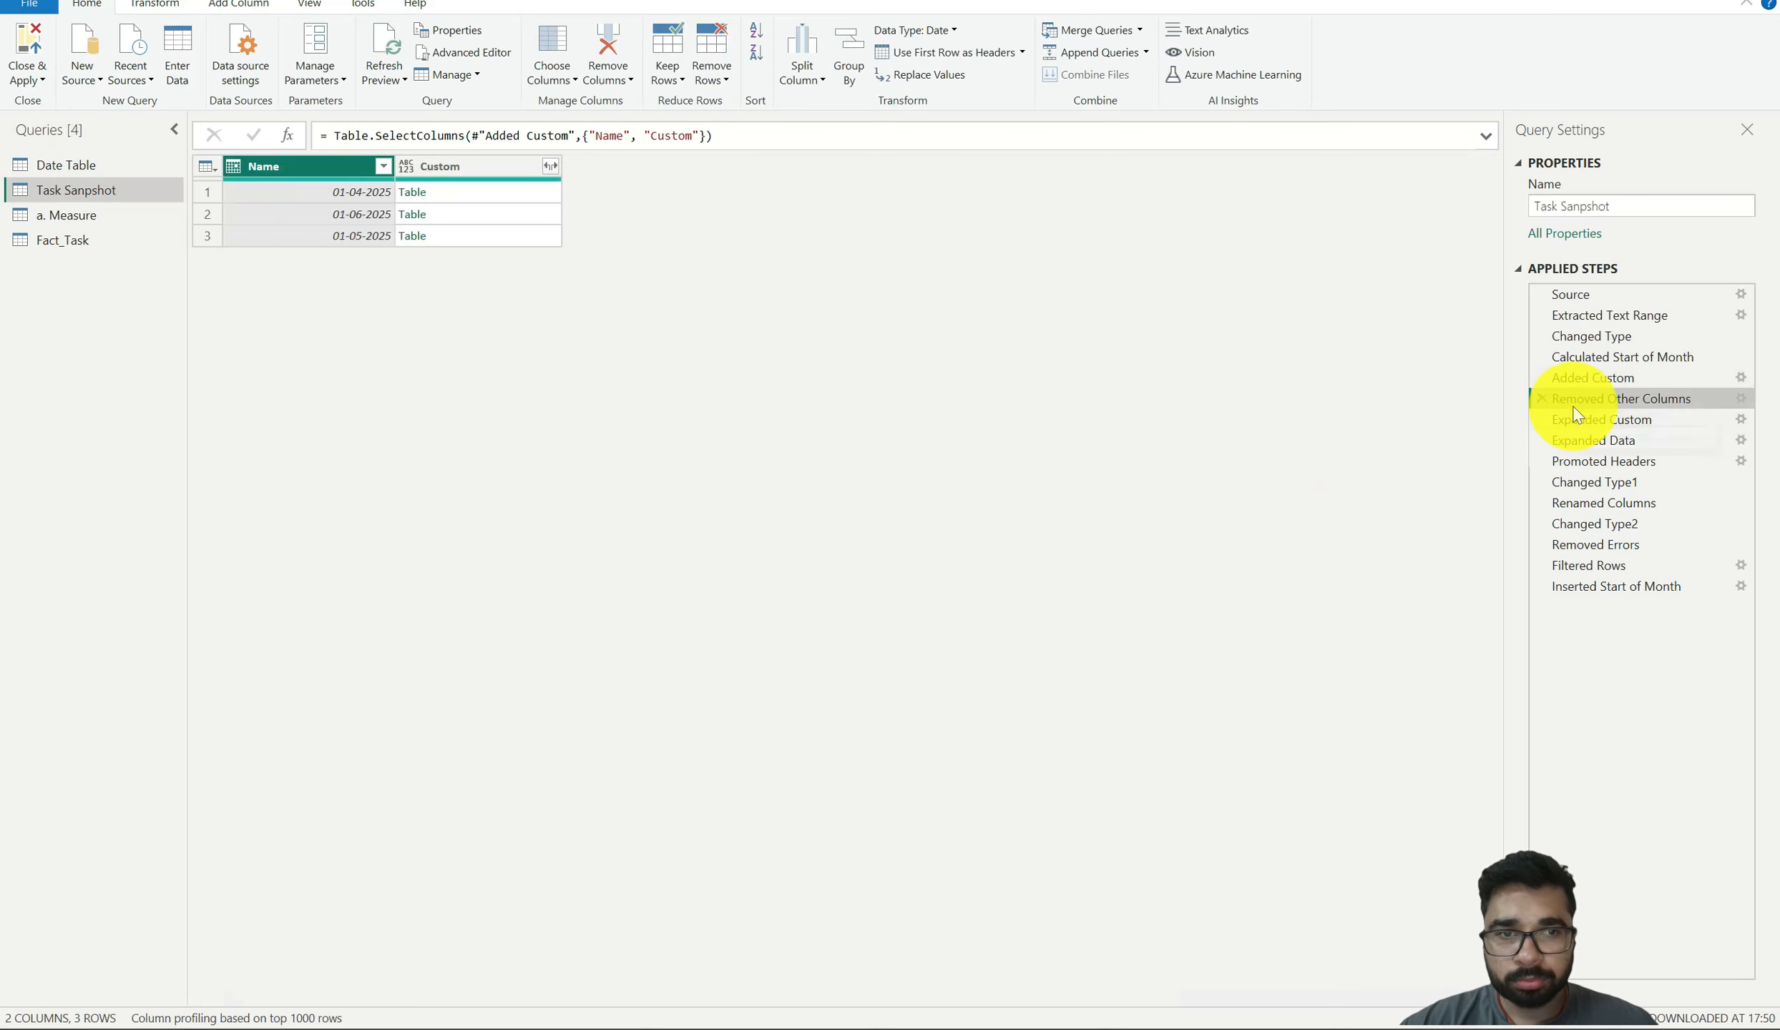
left_click(1577, 417)
left_click(1631, 441)
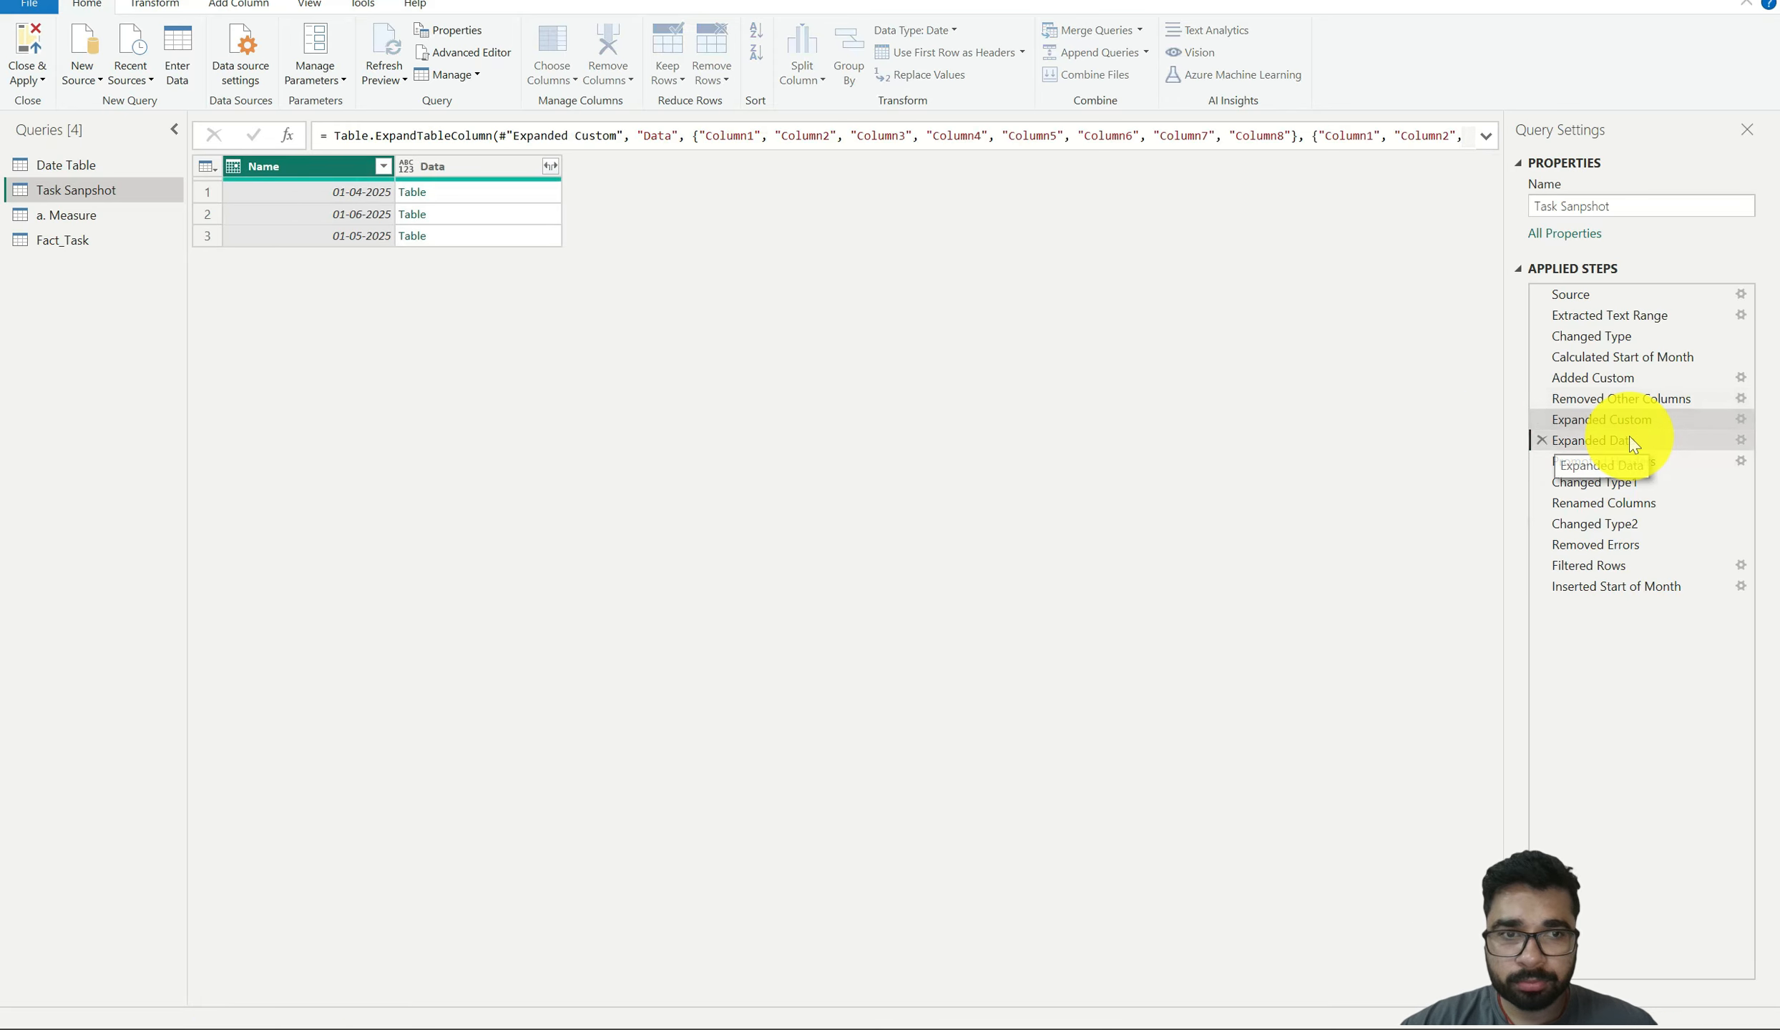
left_click(1649, 594)
left_click(378, 166)
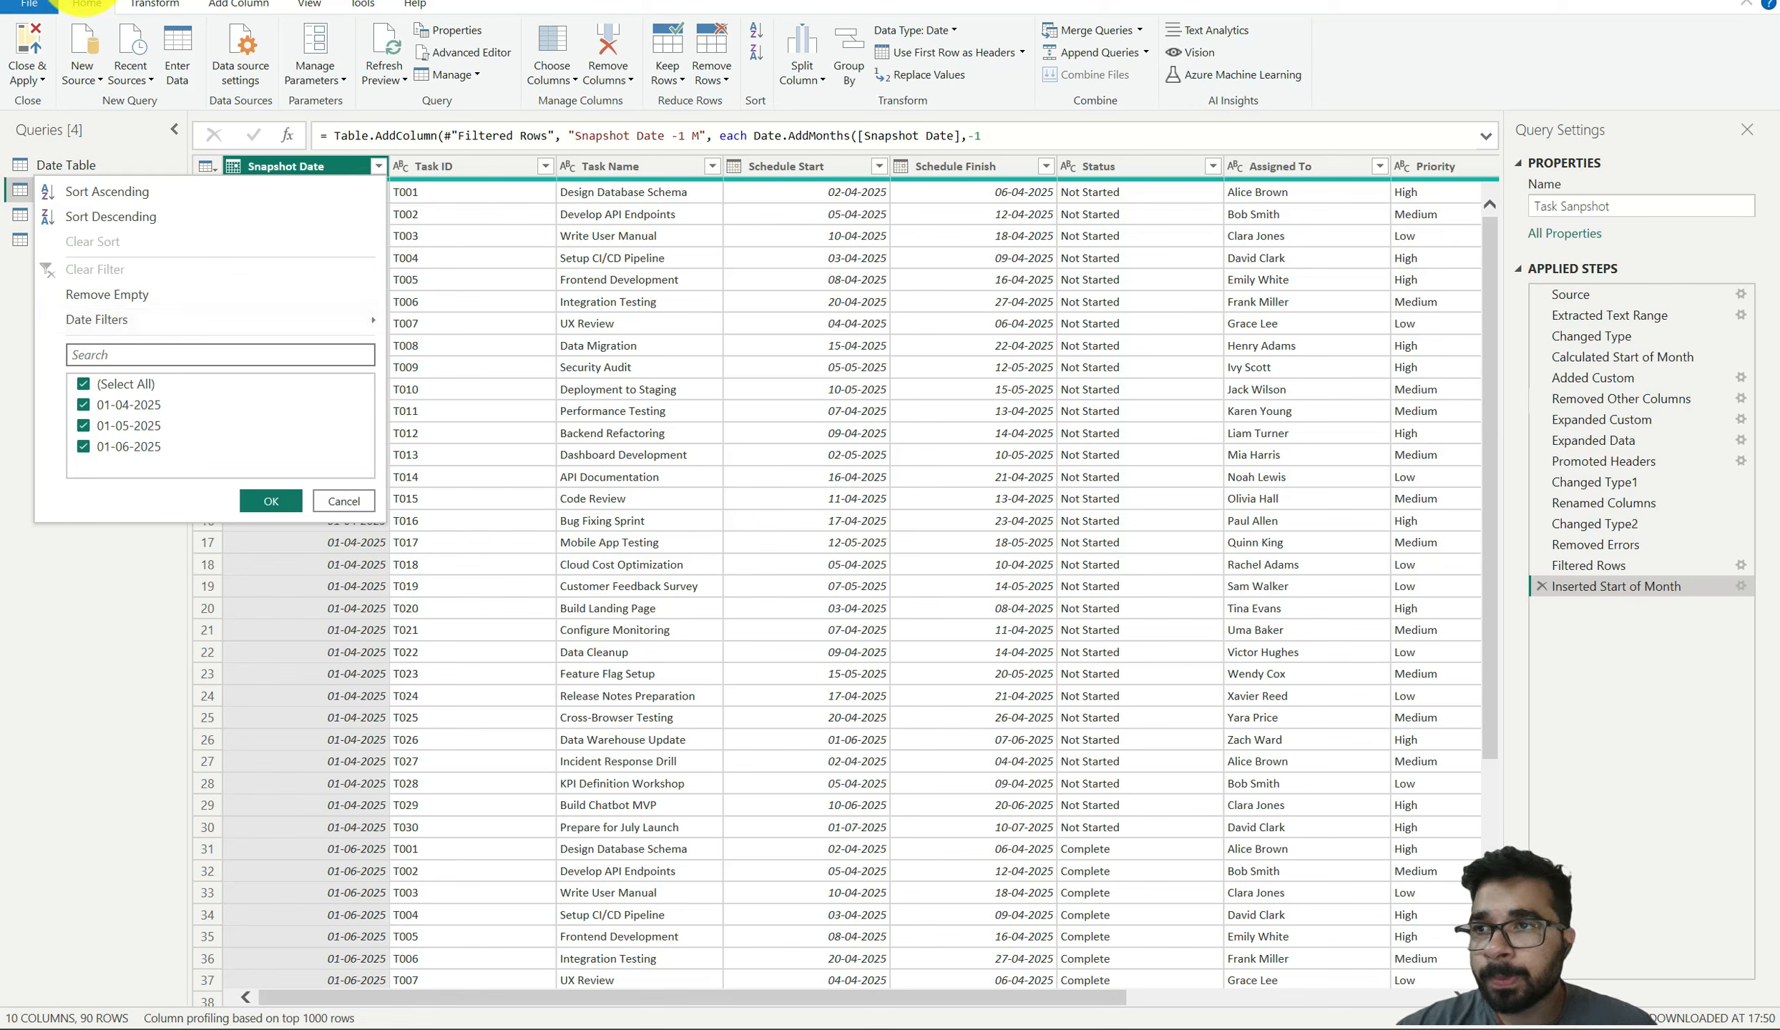
Close the Power Query Editor and show the data fields beside the Task Status report
left_click(37, 56)
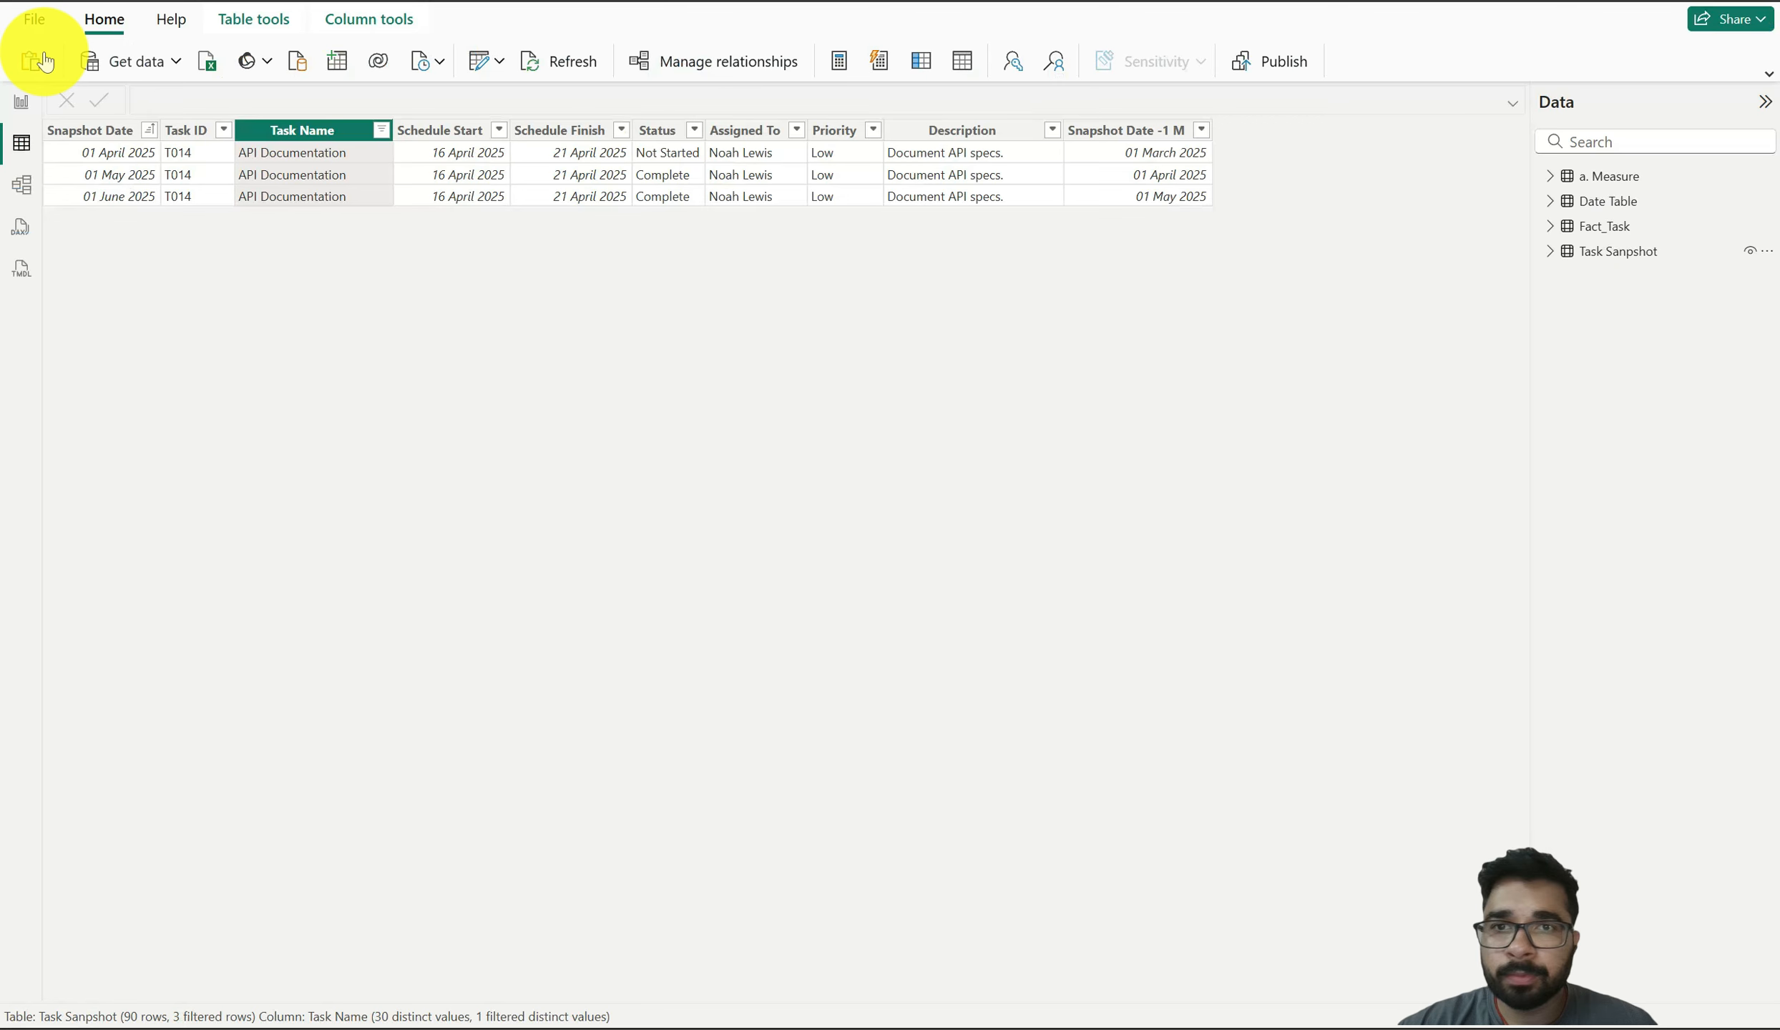
left_click(17, 102)
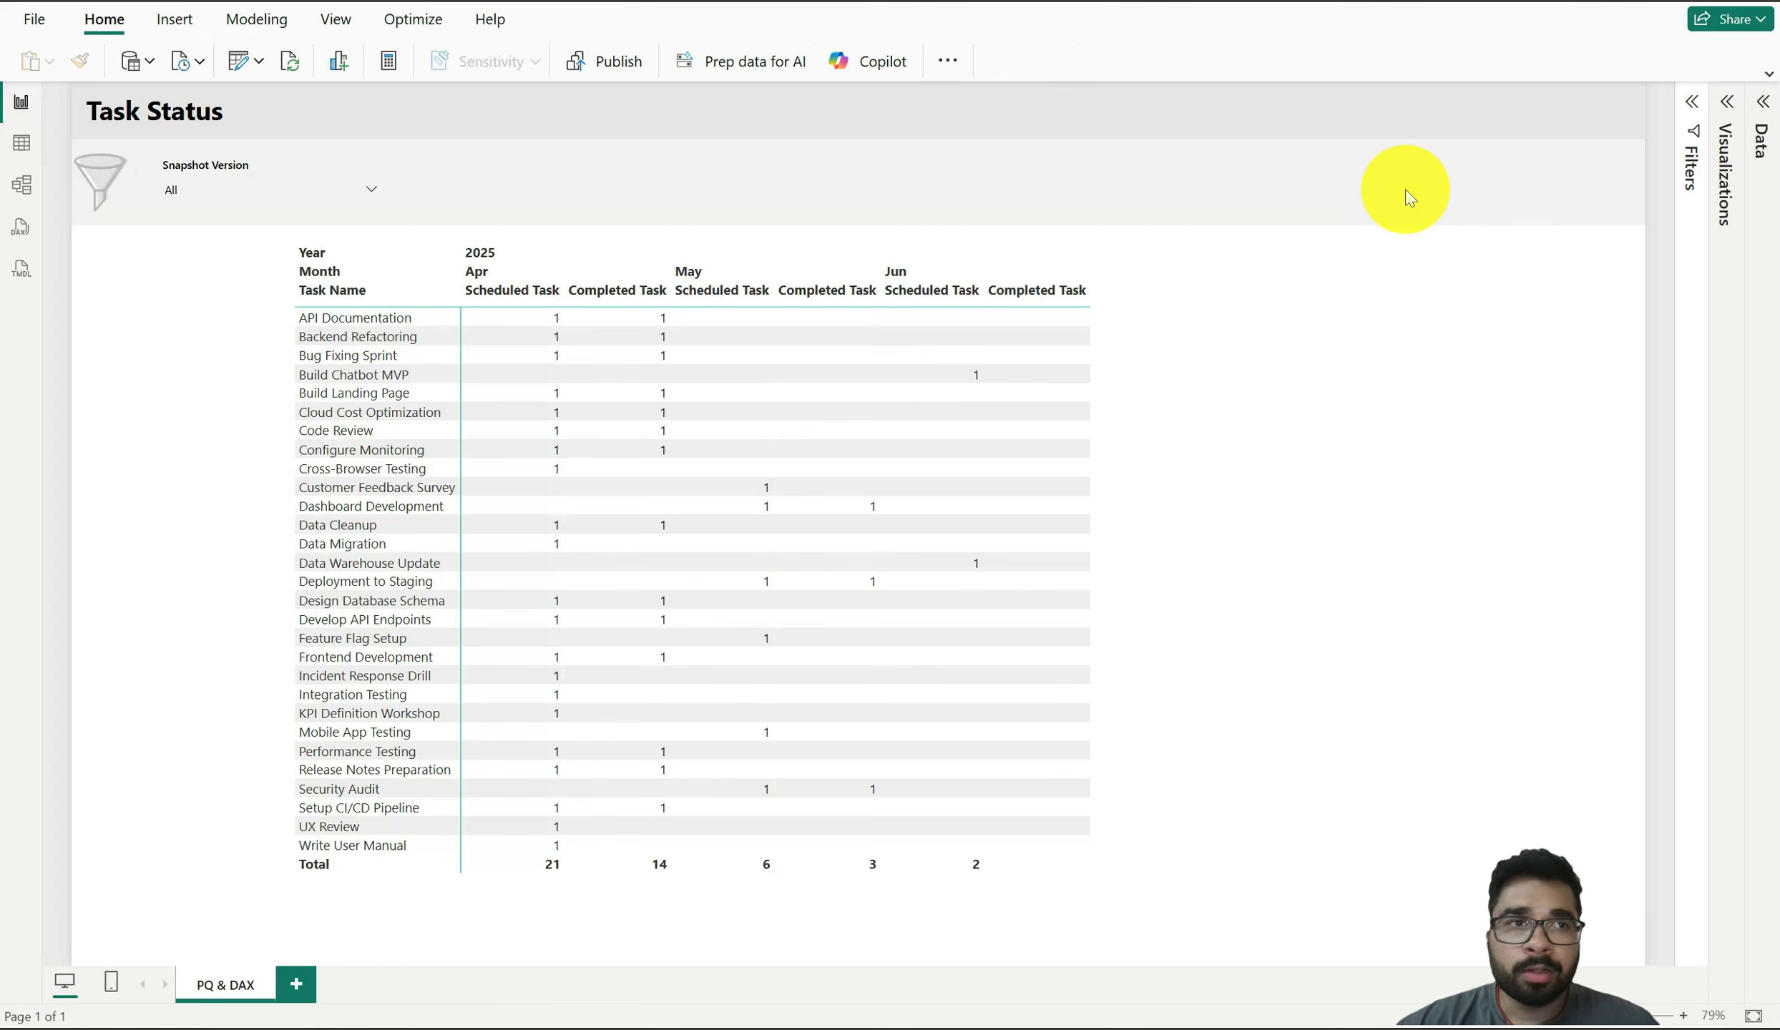
left_click(1764, 136)
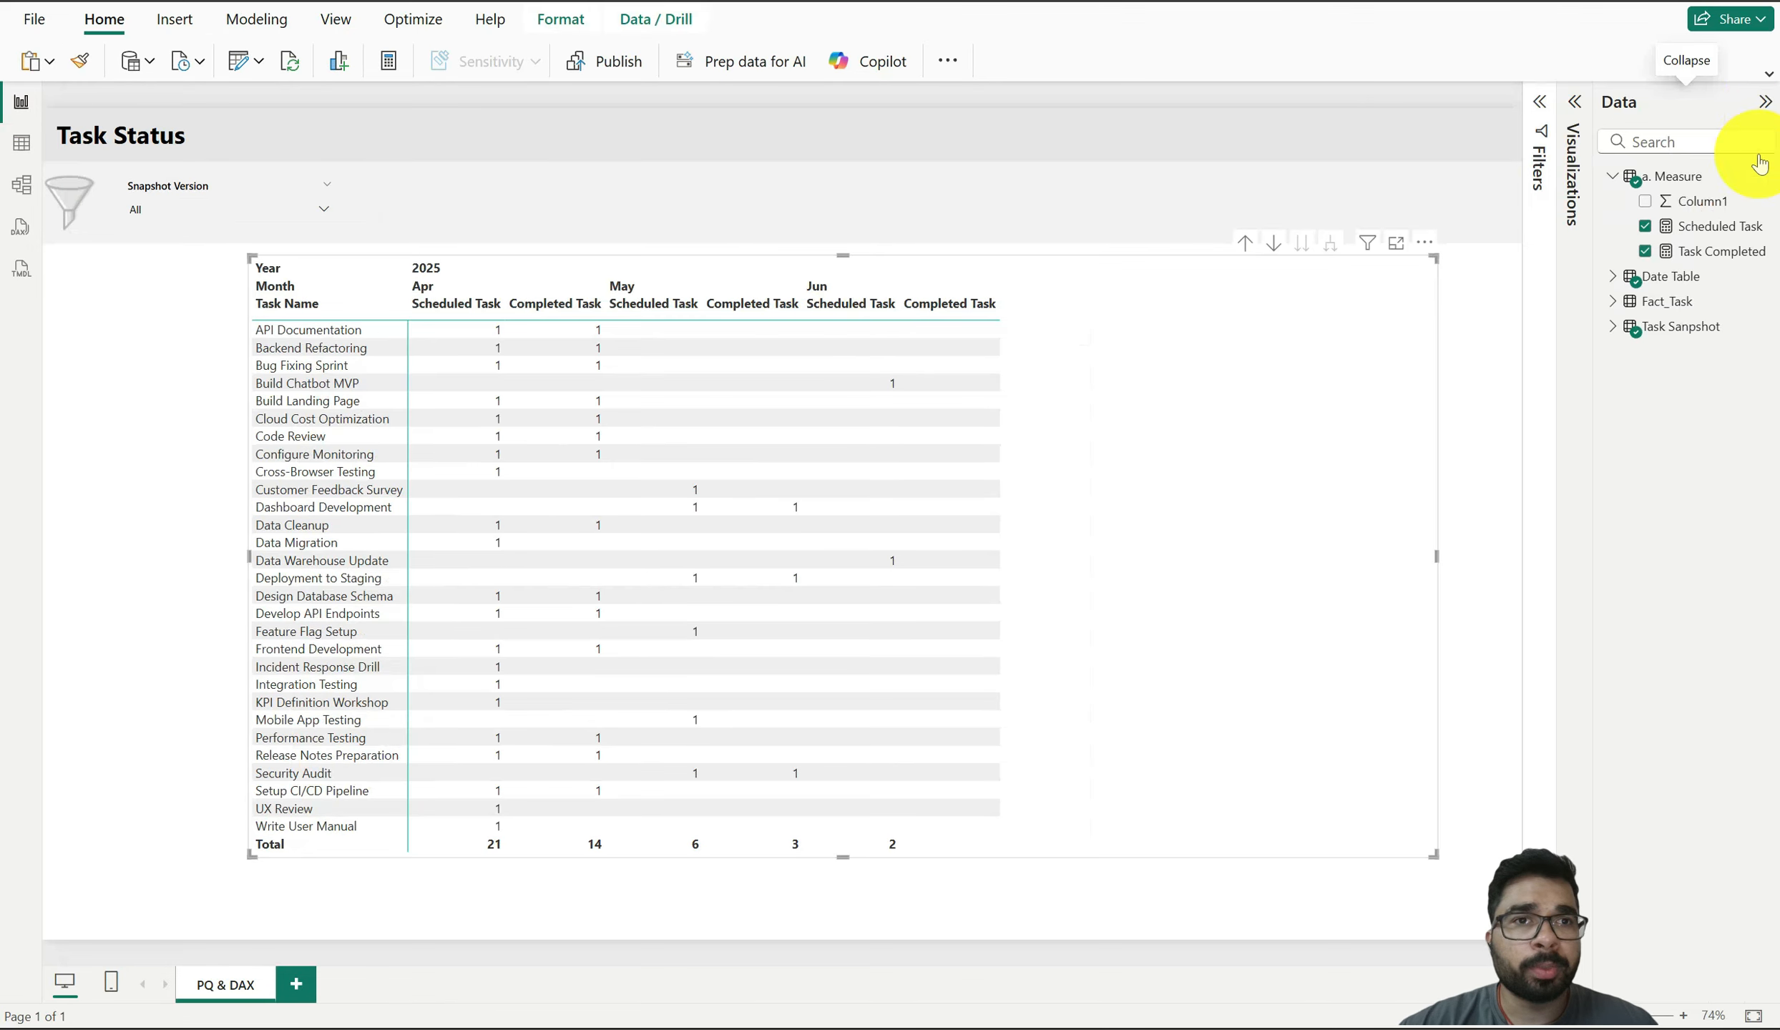
Inspect the _date variable in the Scheduled Task measure's formula, then check the months offered by the Snapshot Version slicer
left_click(1709, 227)
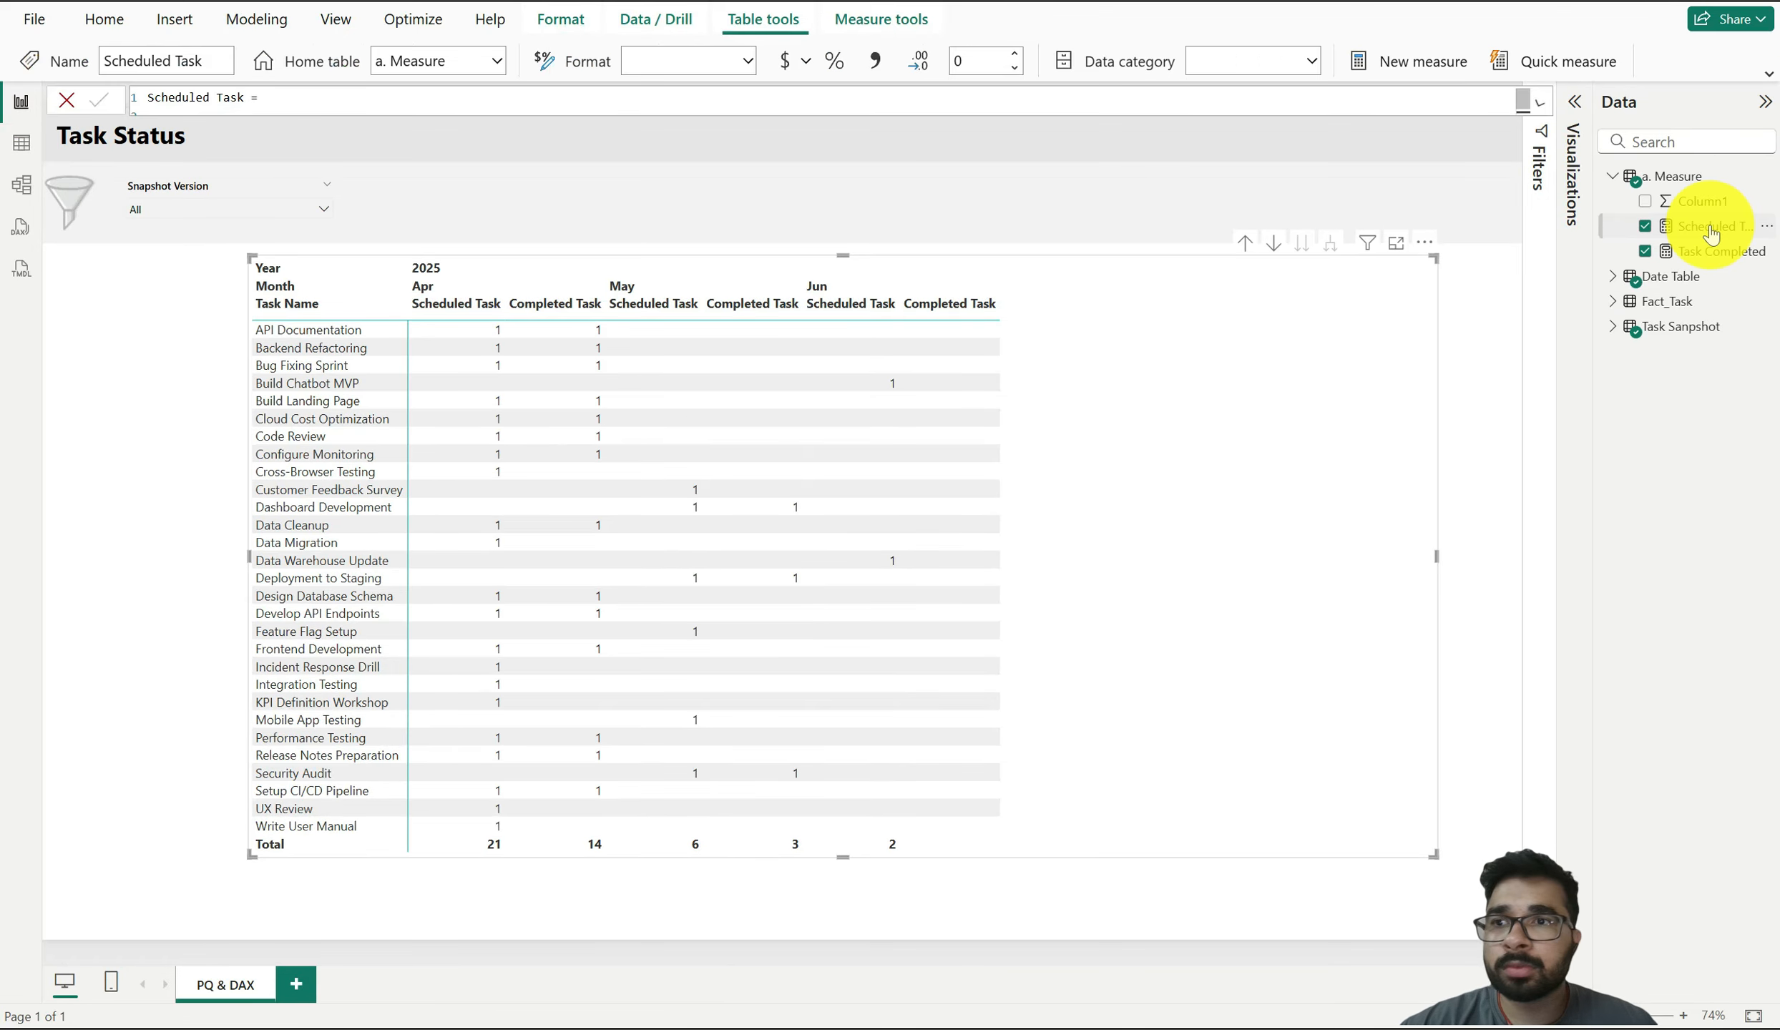
left_click(1540, 106)
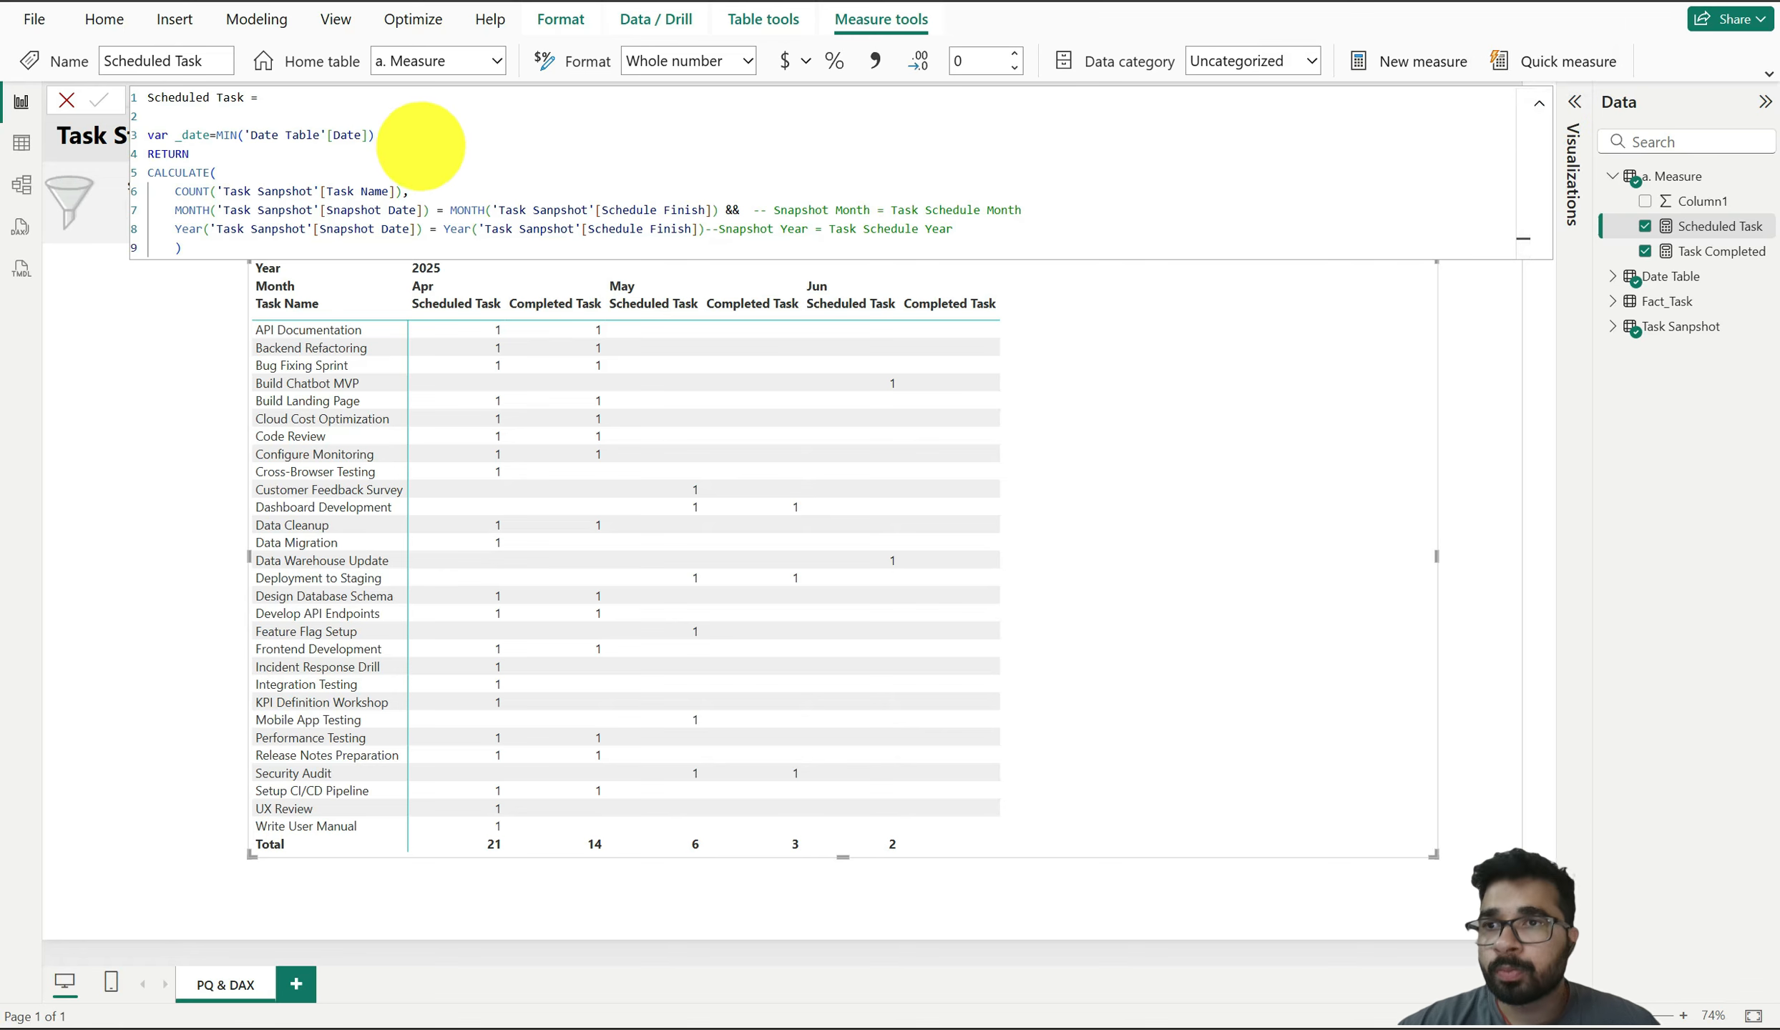
left_click(400, 136)
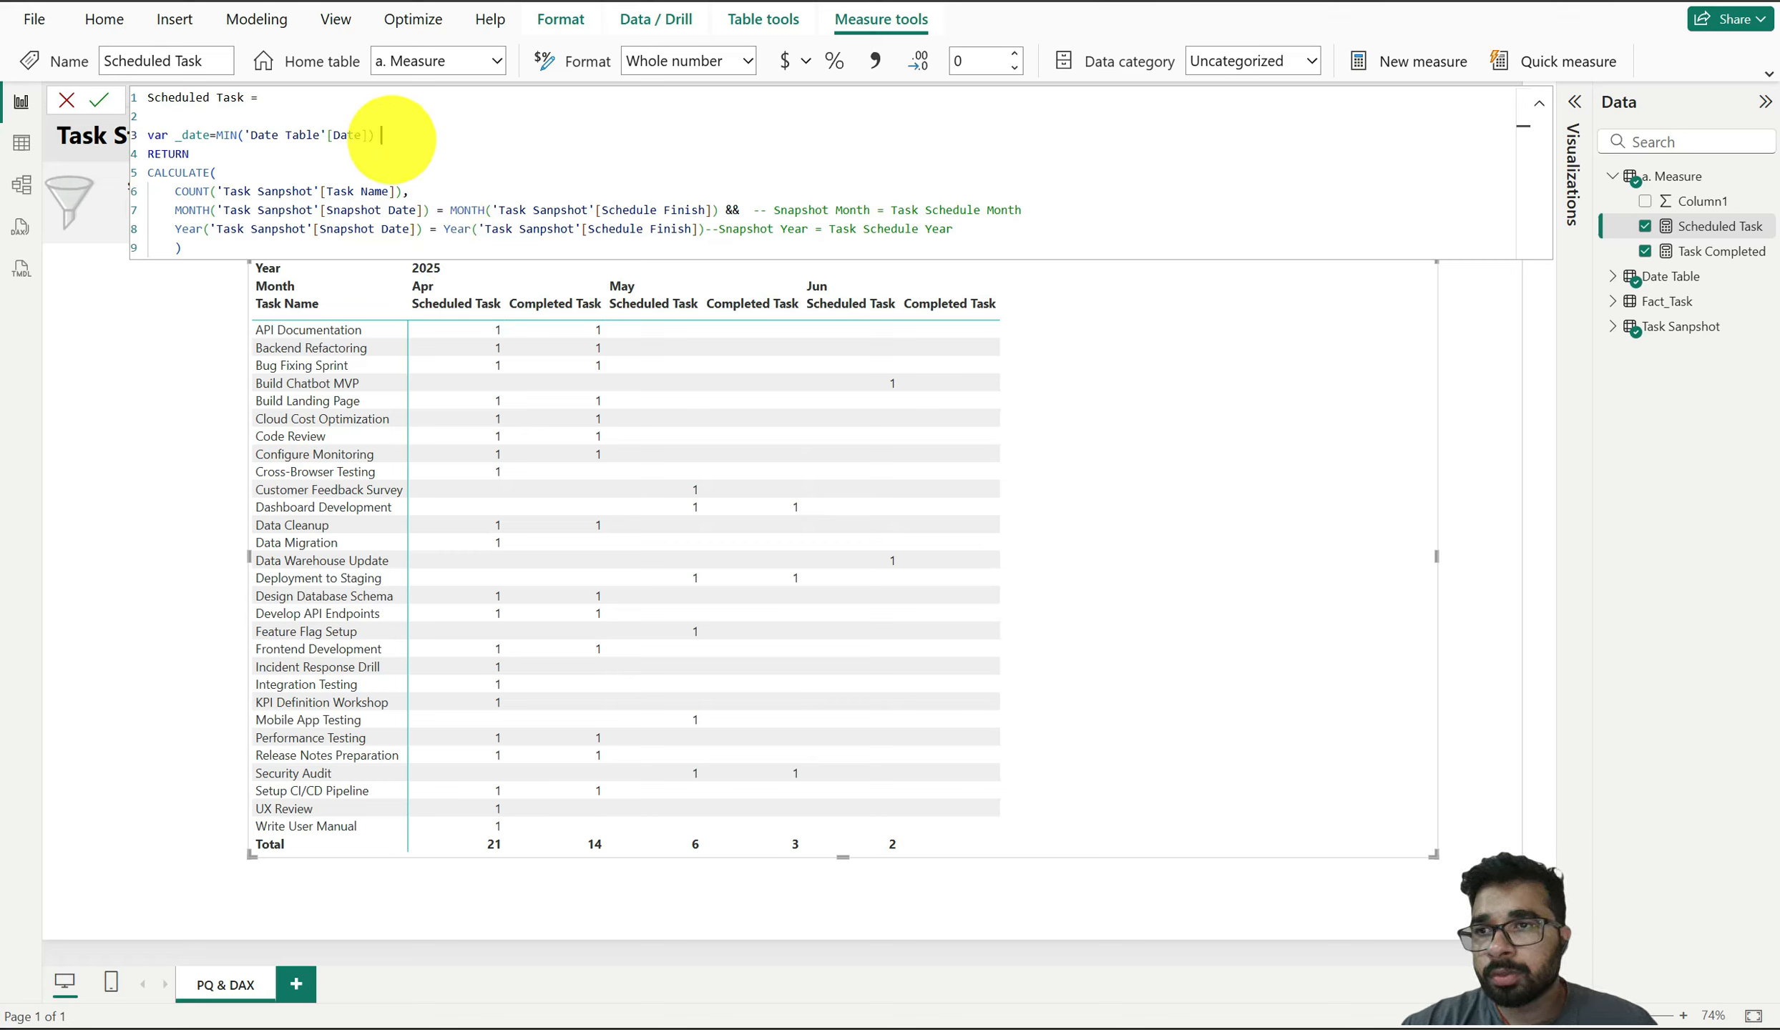
left_click_drag(383, 136, 170, 134)
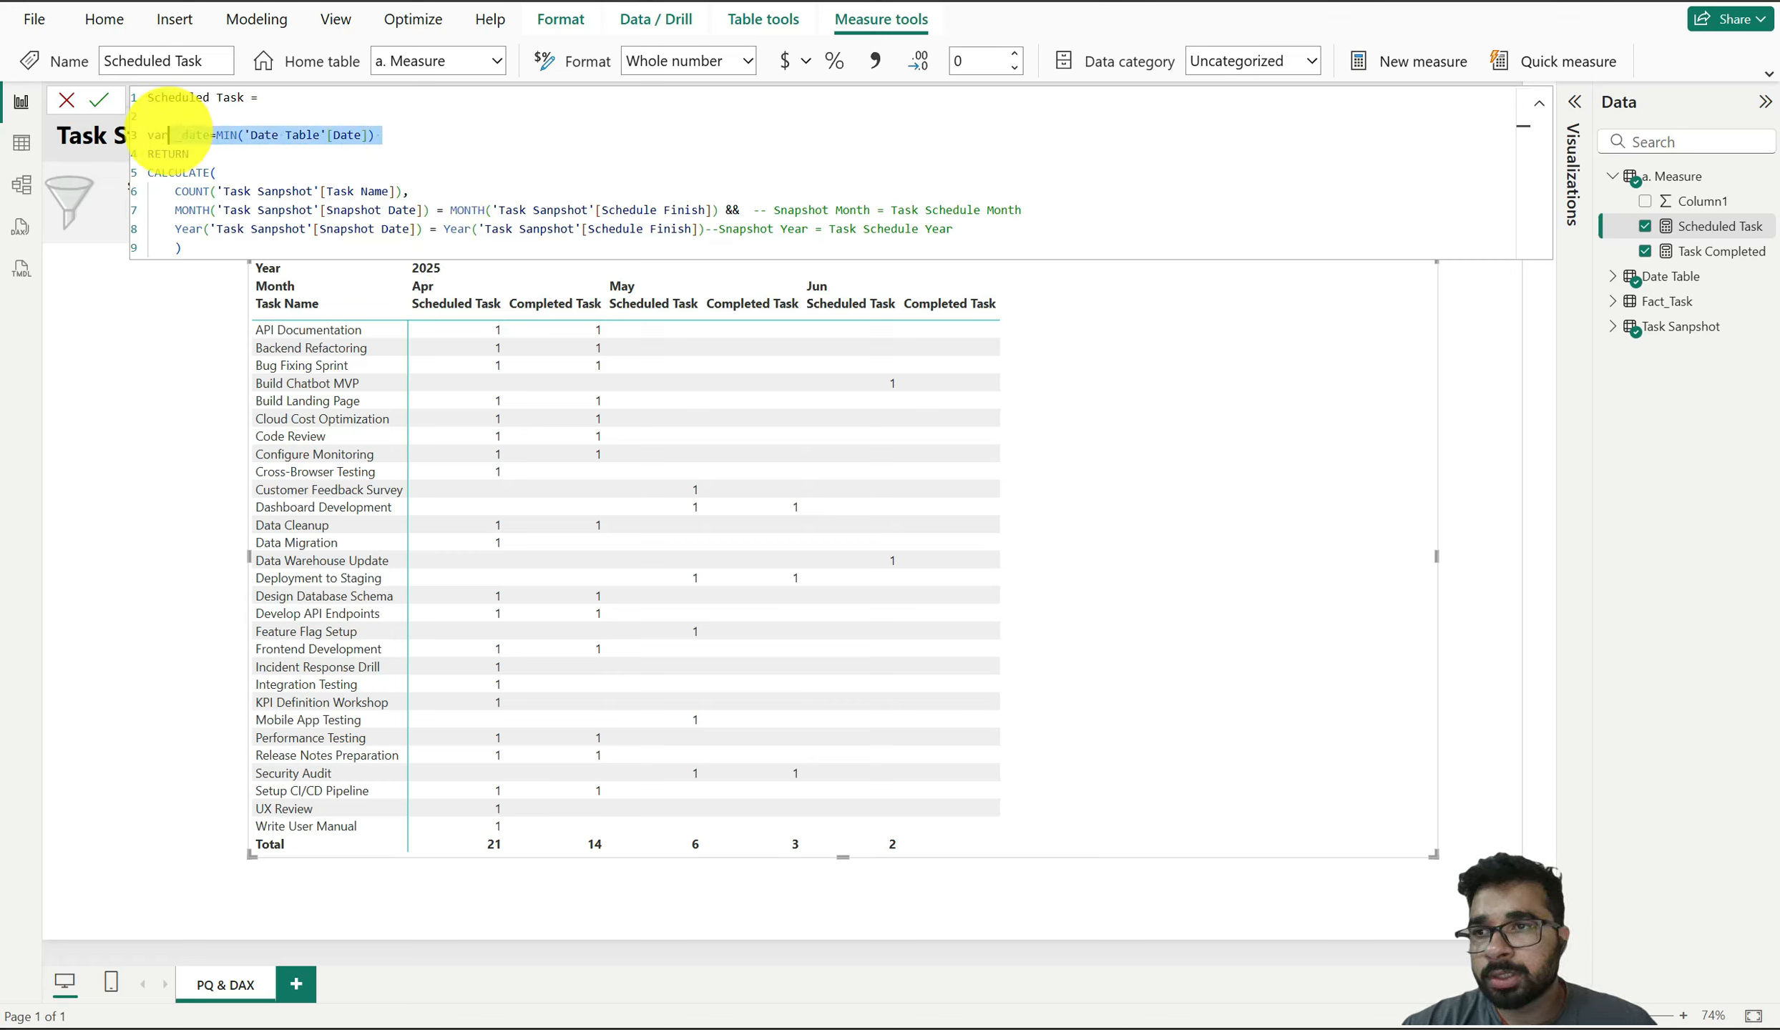
left_click(66, 99)
left_click(160, 219)
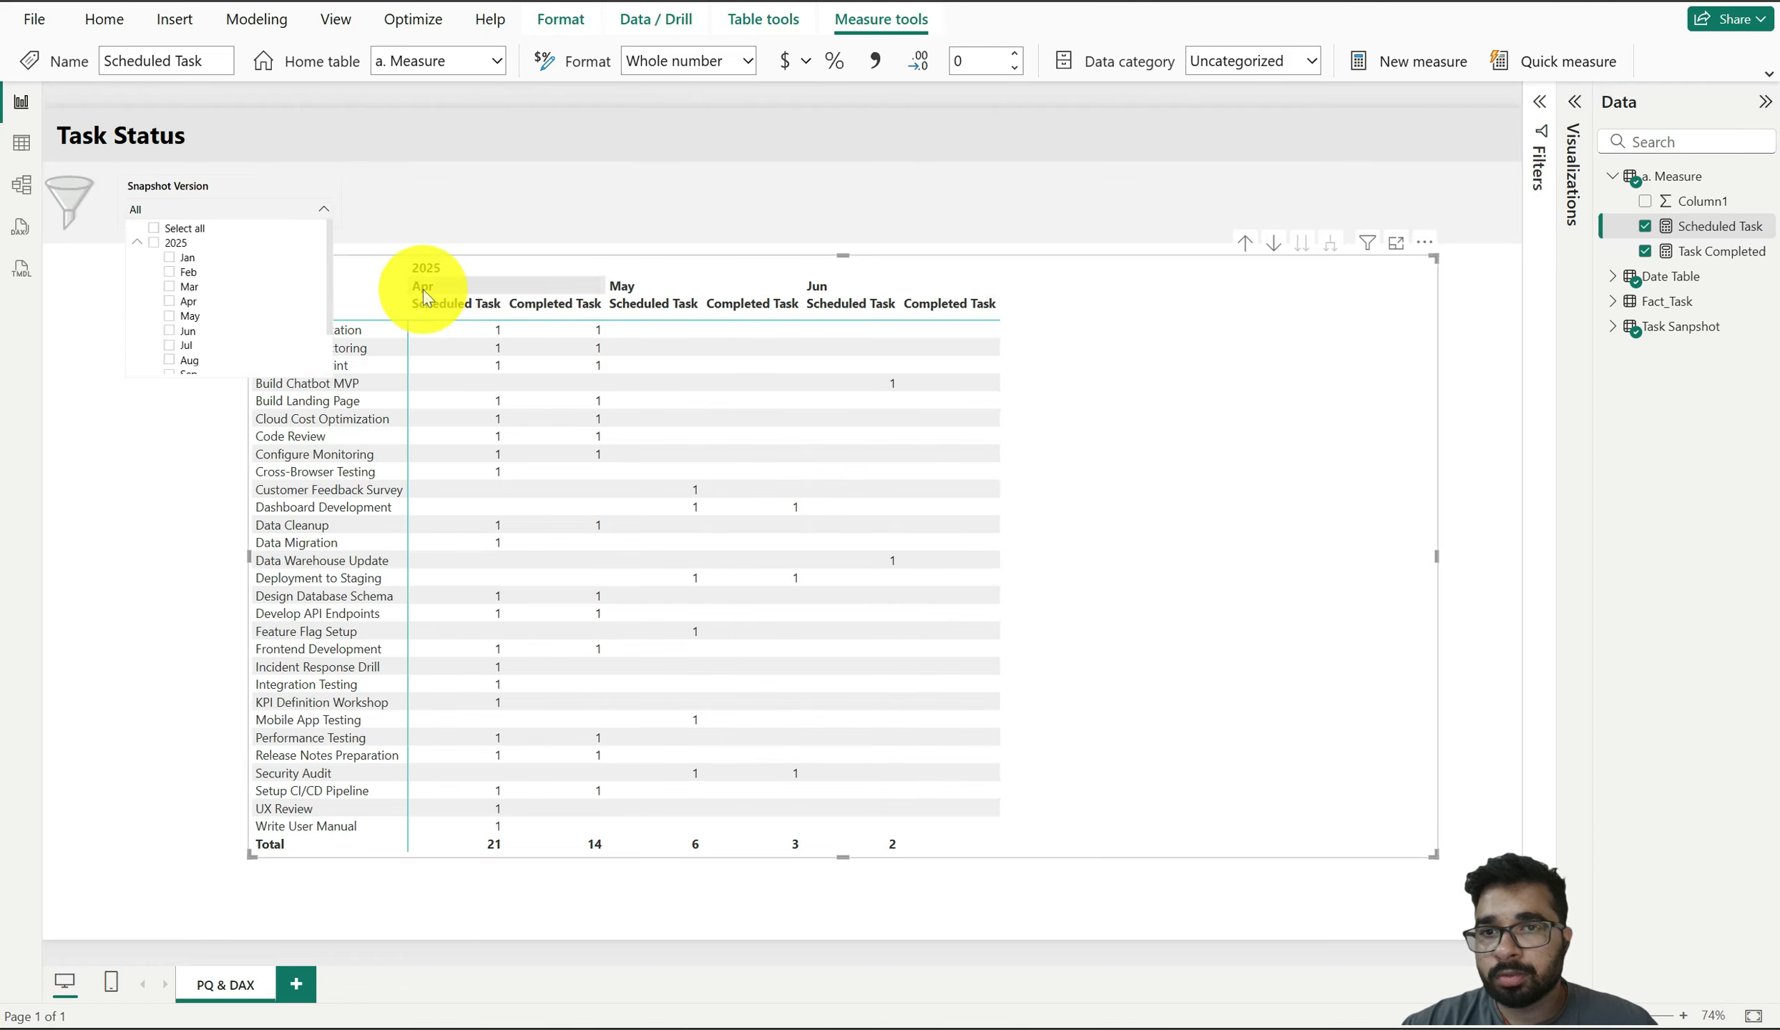
Reopen the Scheduled Task measure and examine its Task Name count and the condition matching Snapshot Date month to Schedule Finish month
left_click(1680, 226)
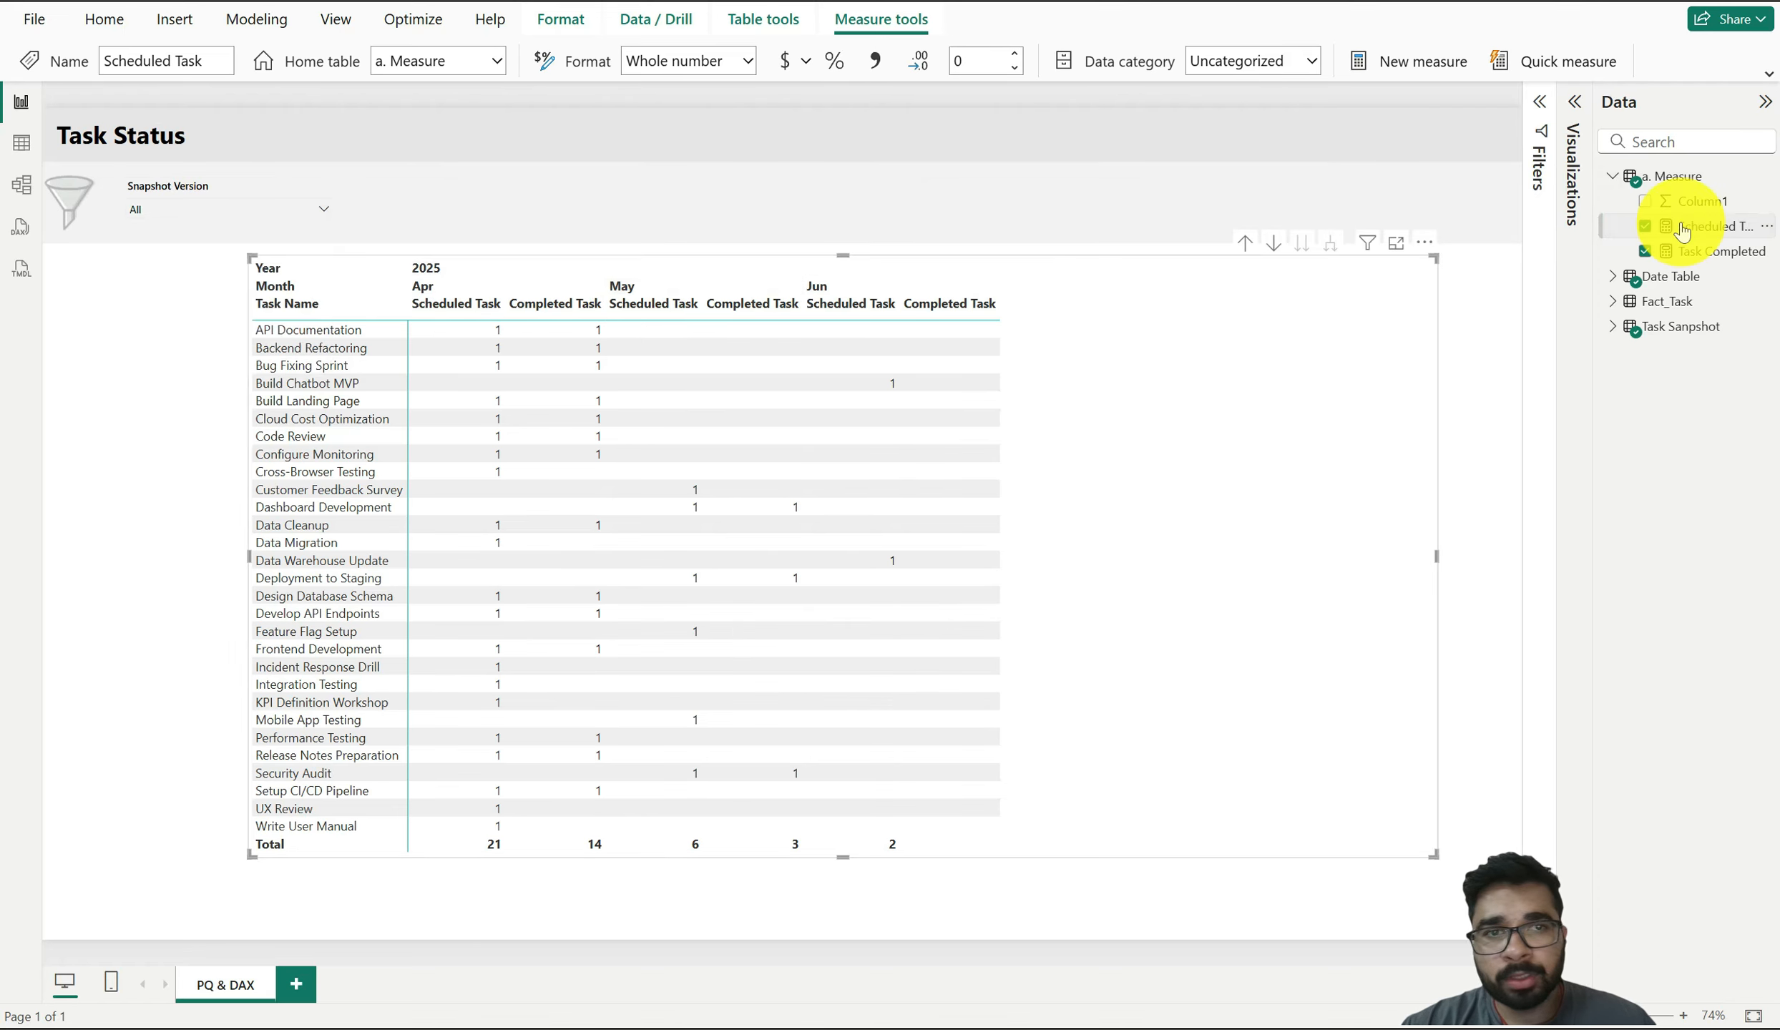
left_click(1713, 251)
left_click(1695, 227)
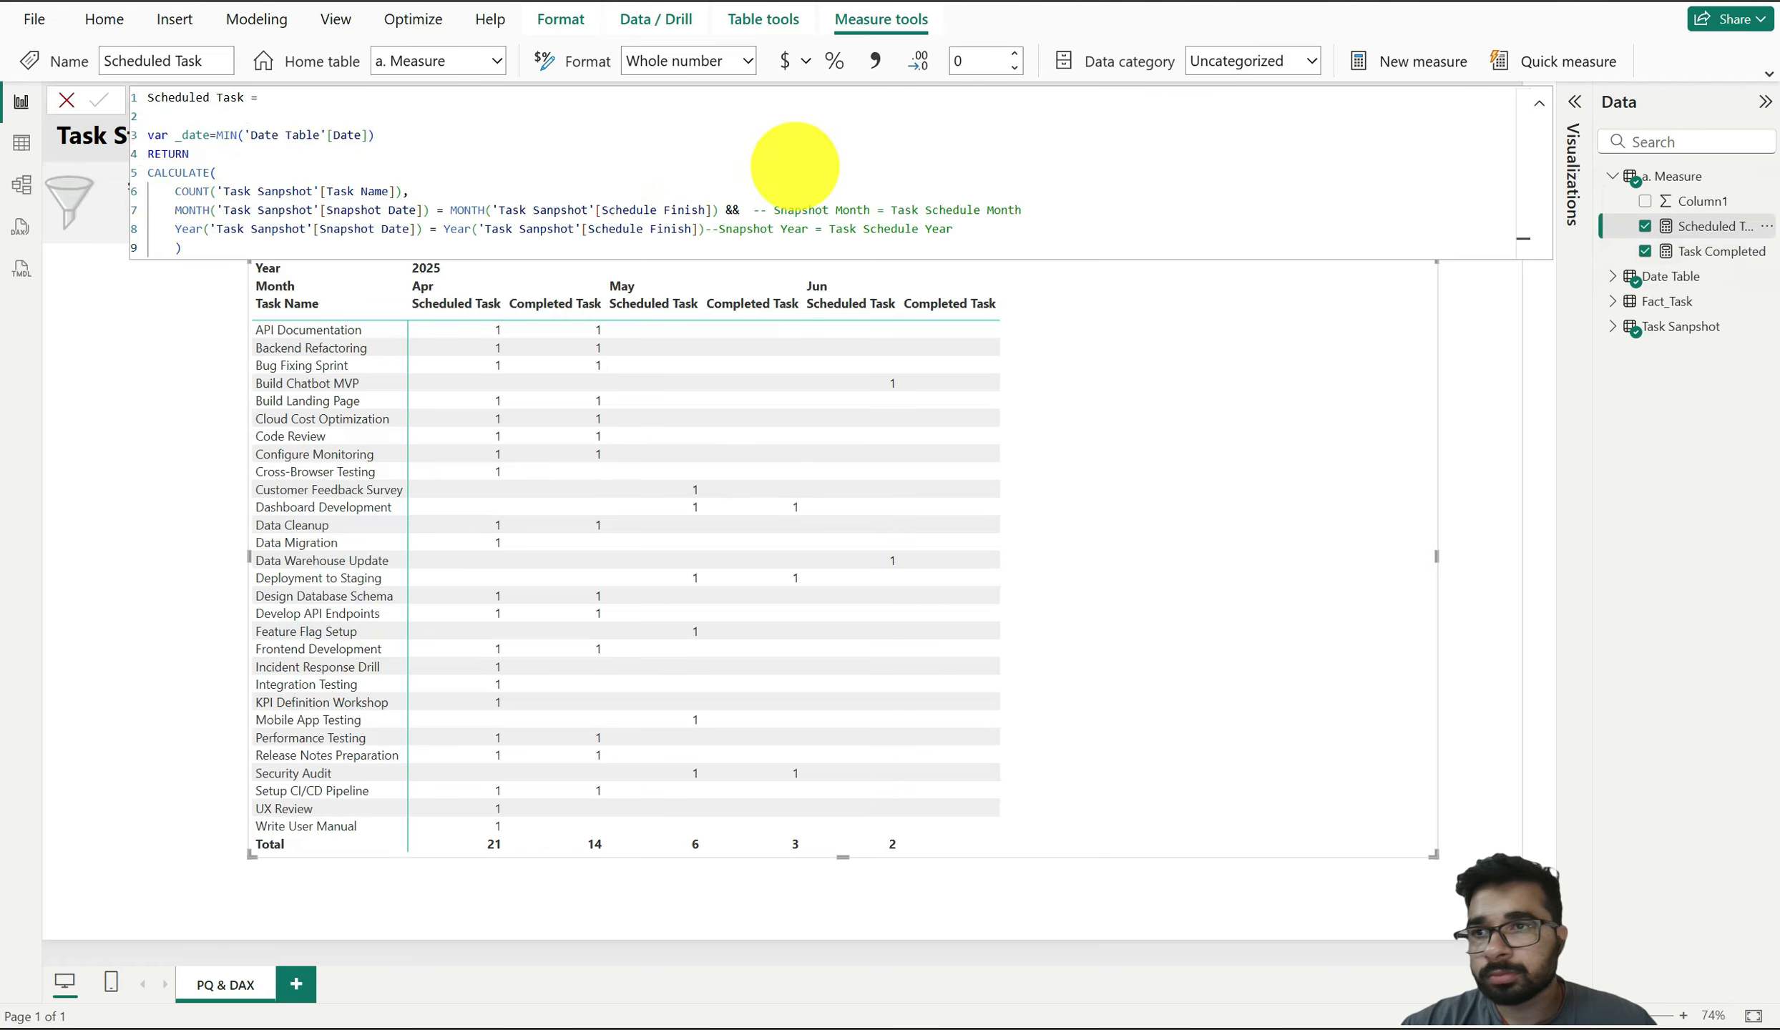
left_click_drag(404, 191, 202, 191)
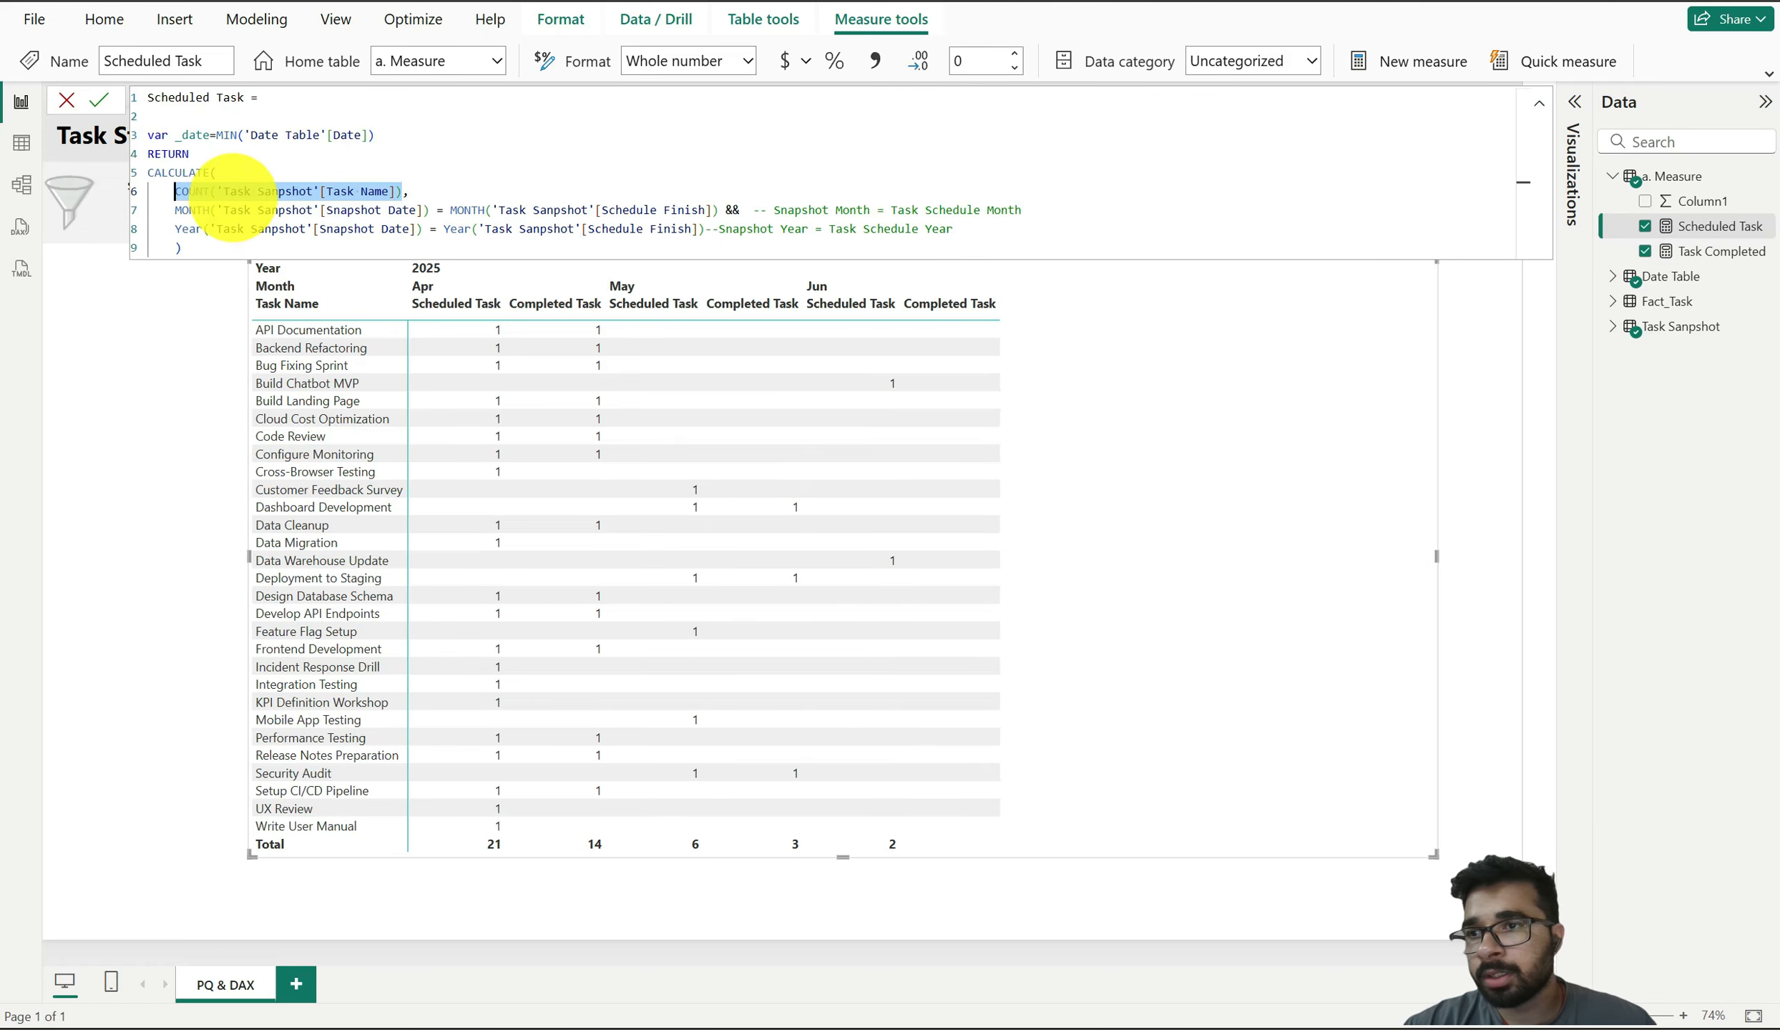
left_click_drag(174, 210, 718, 209)
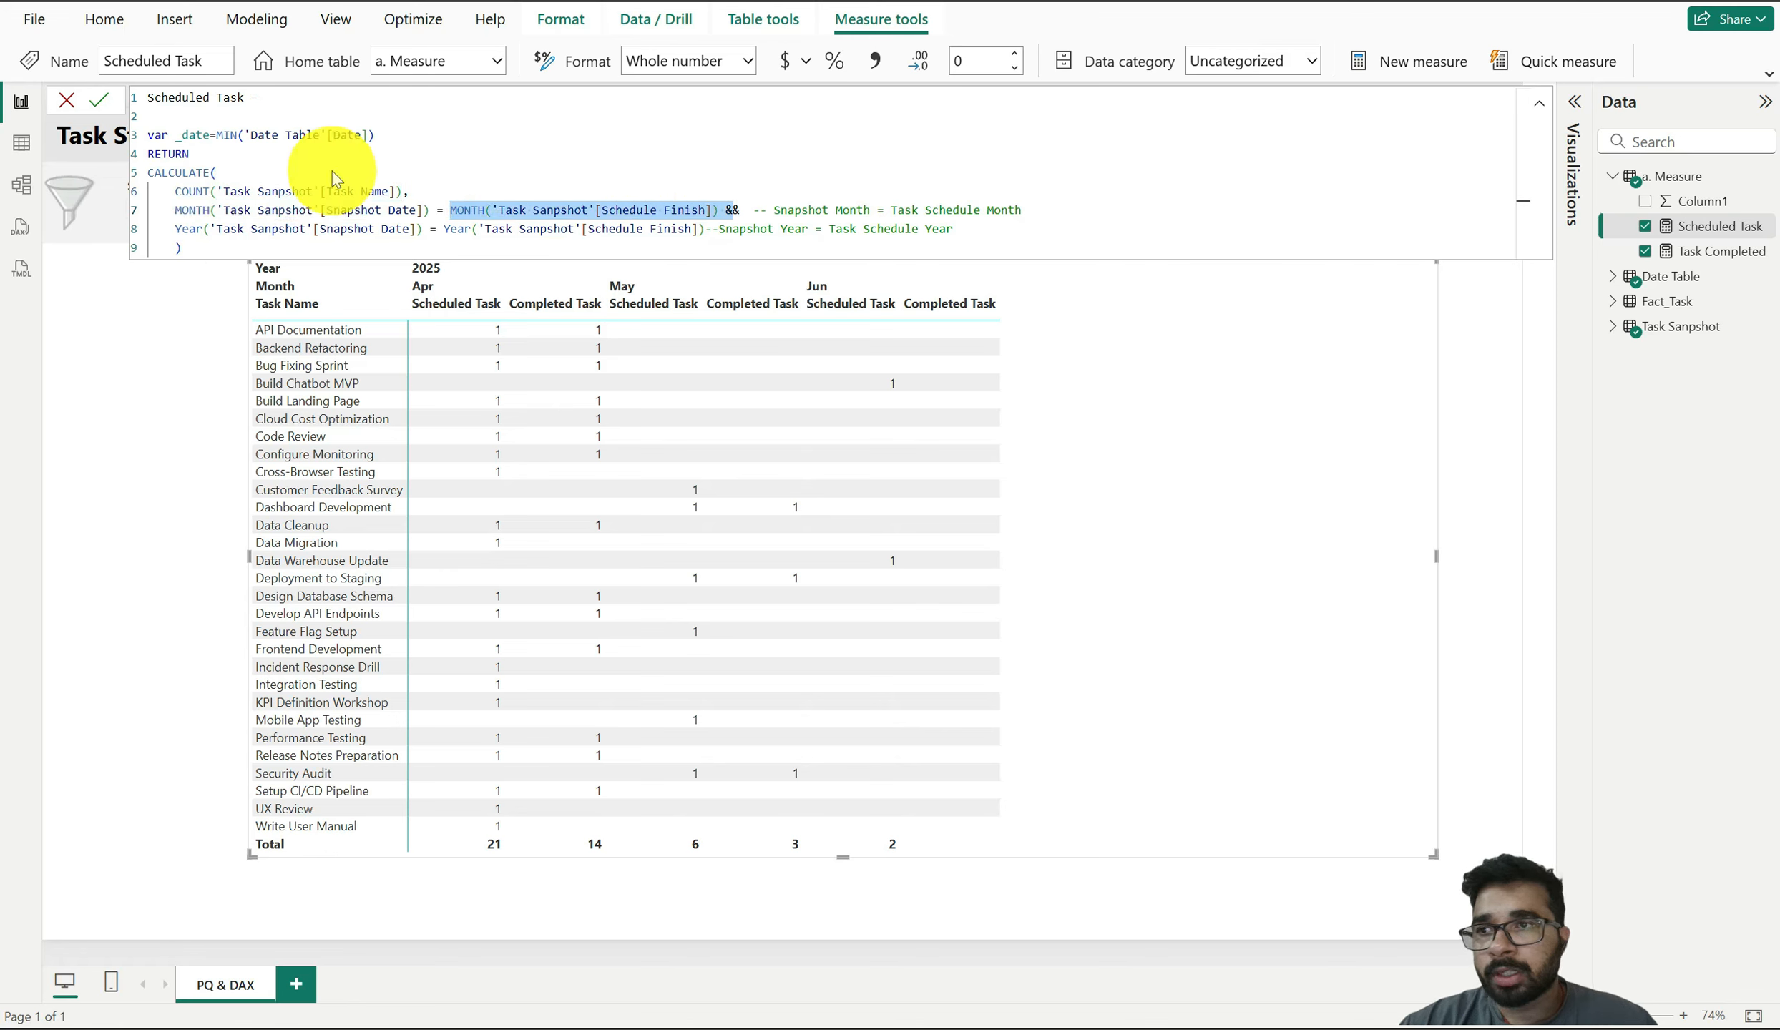
Check the API Documentation snapshot dates against Schedule Finish in the table data, then return to the Scheduled Task formula in the report
left_click(21, 141)
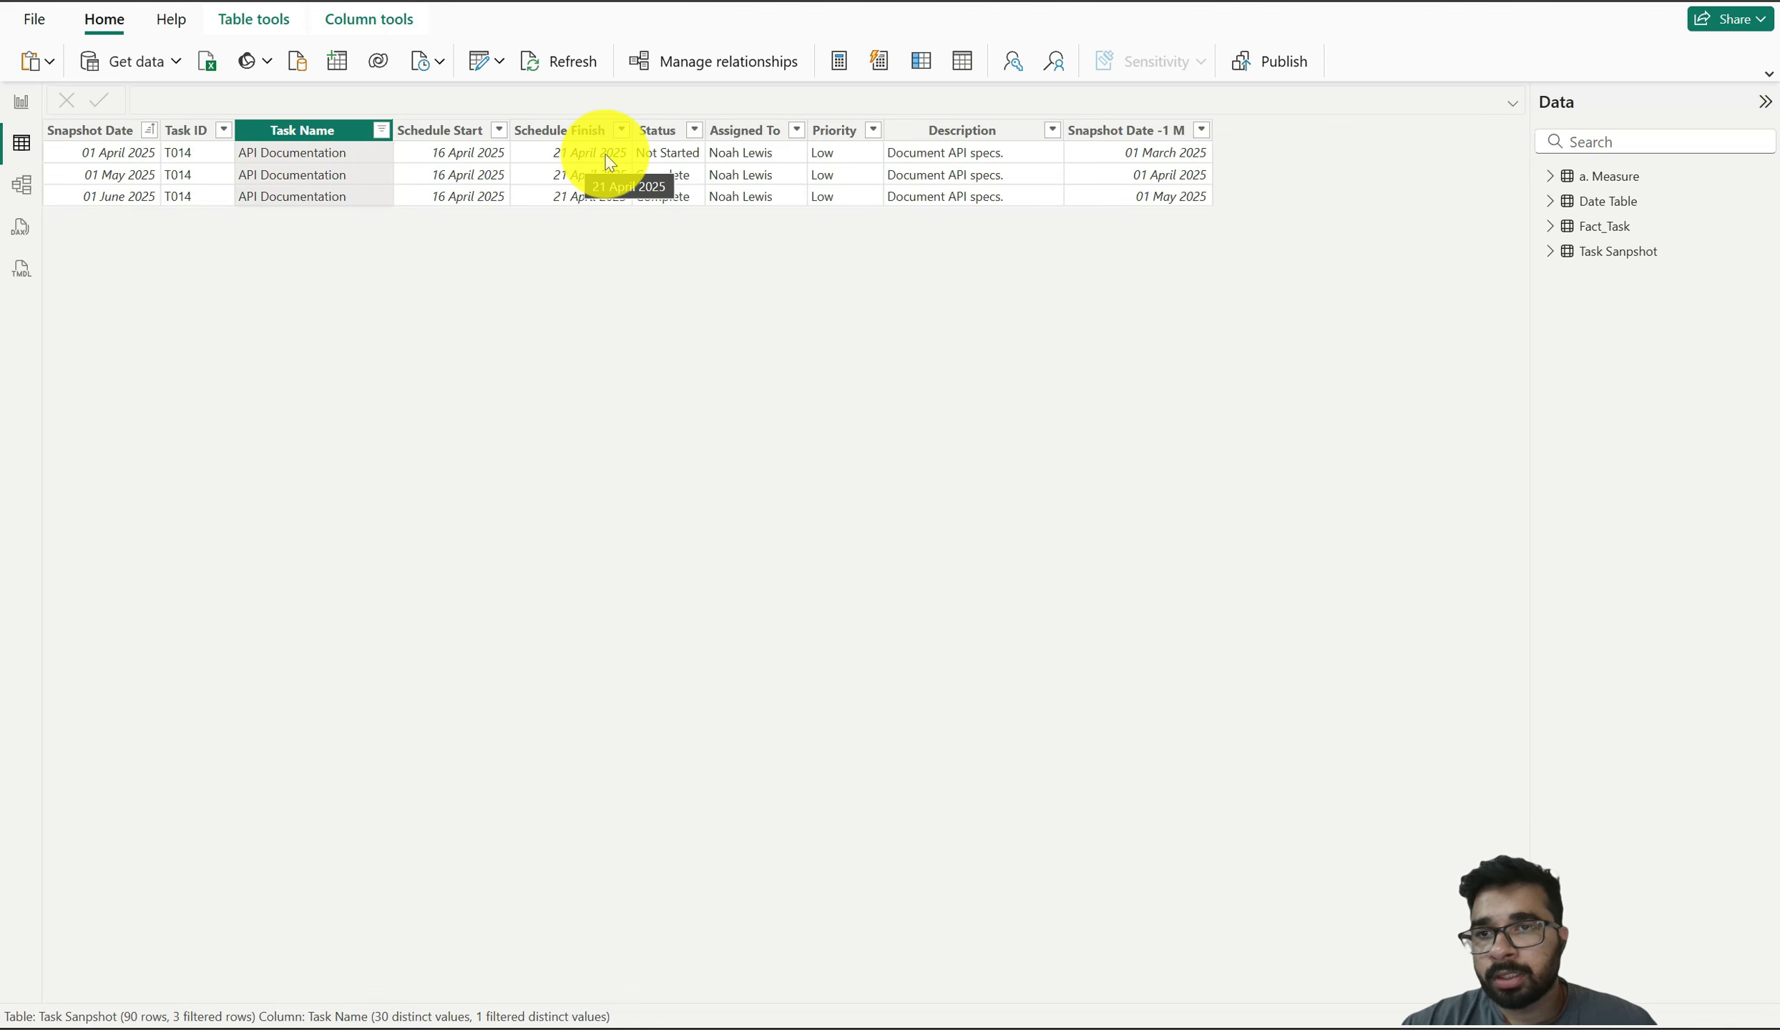
left_click(21, 101)
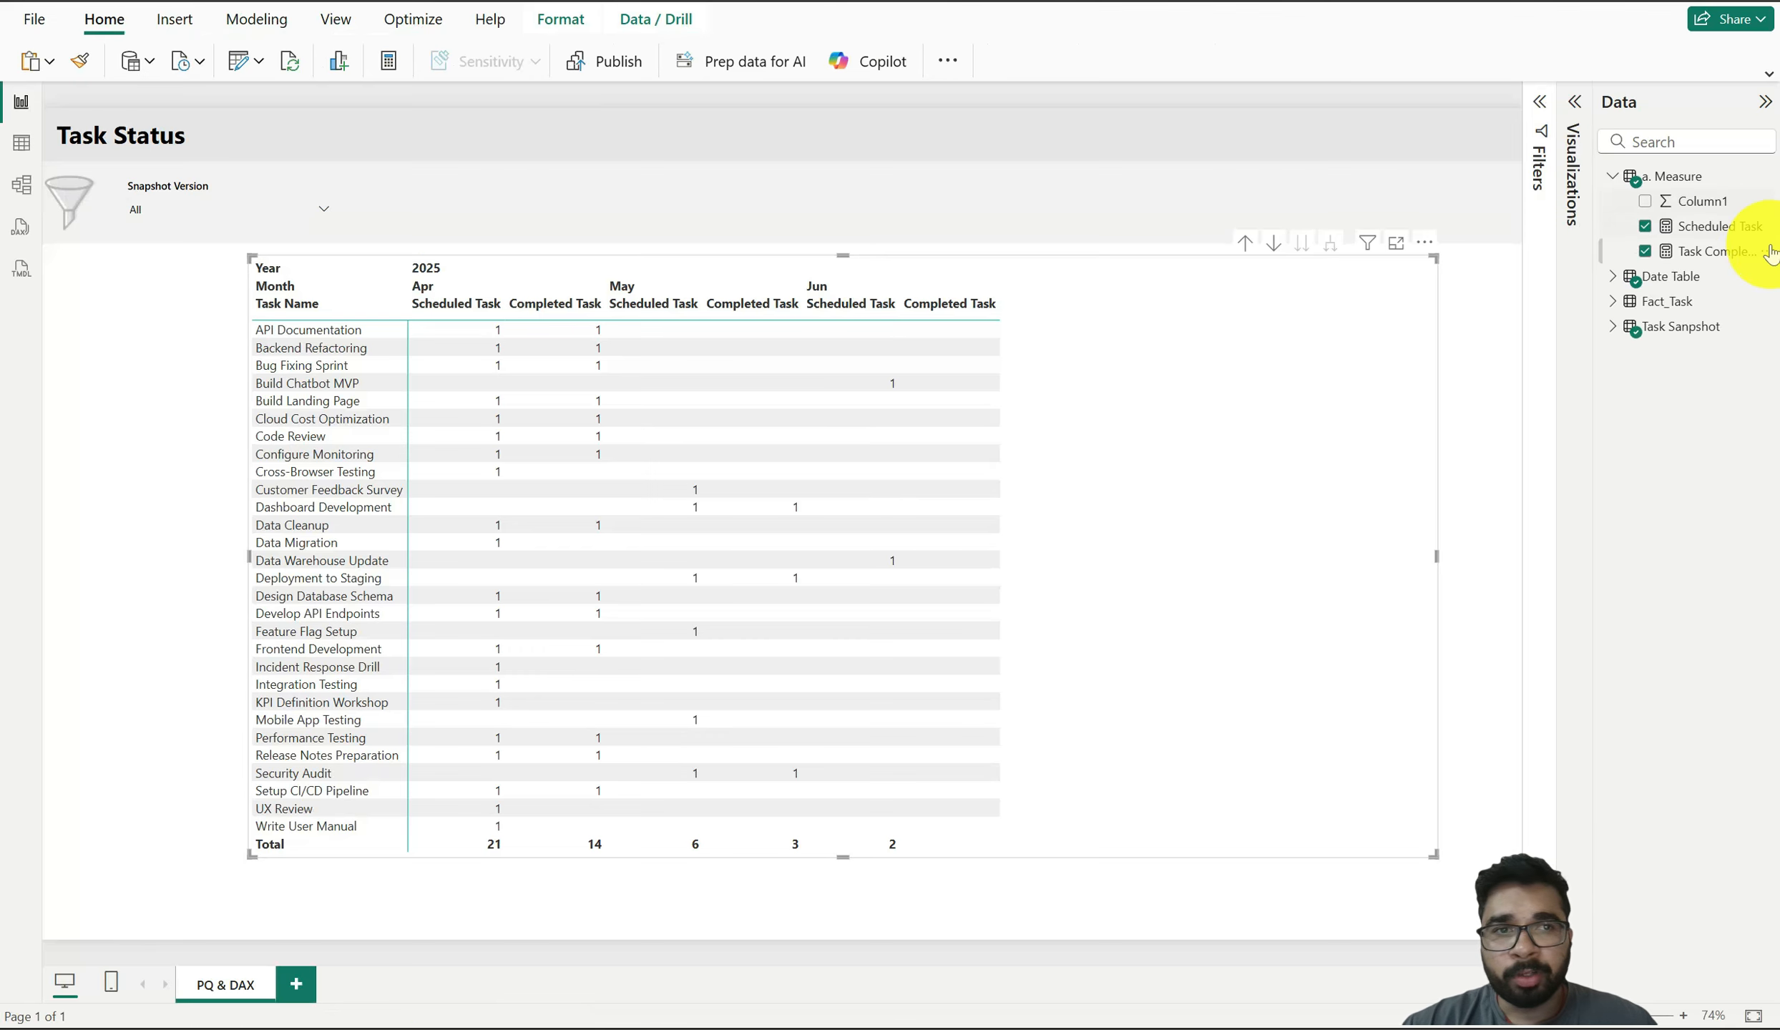
left_click(1713, 226)
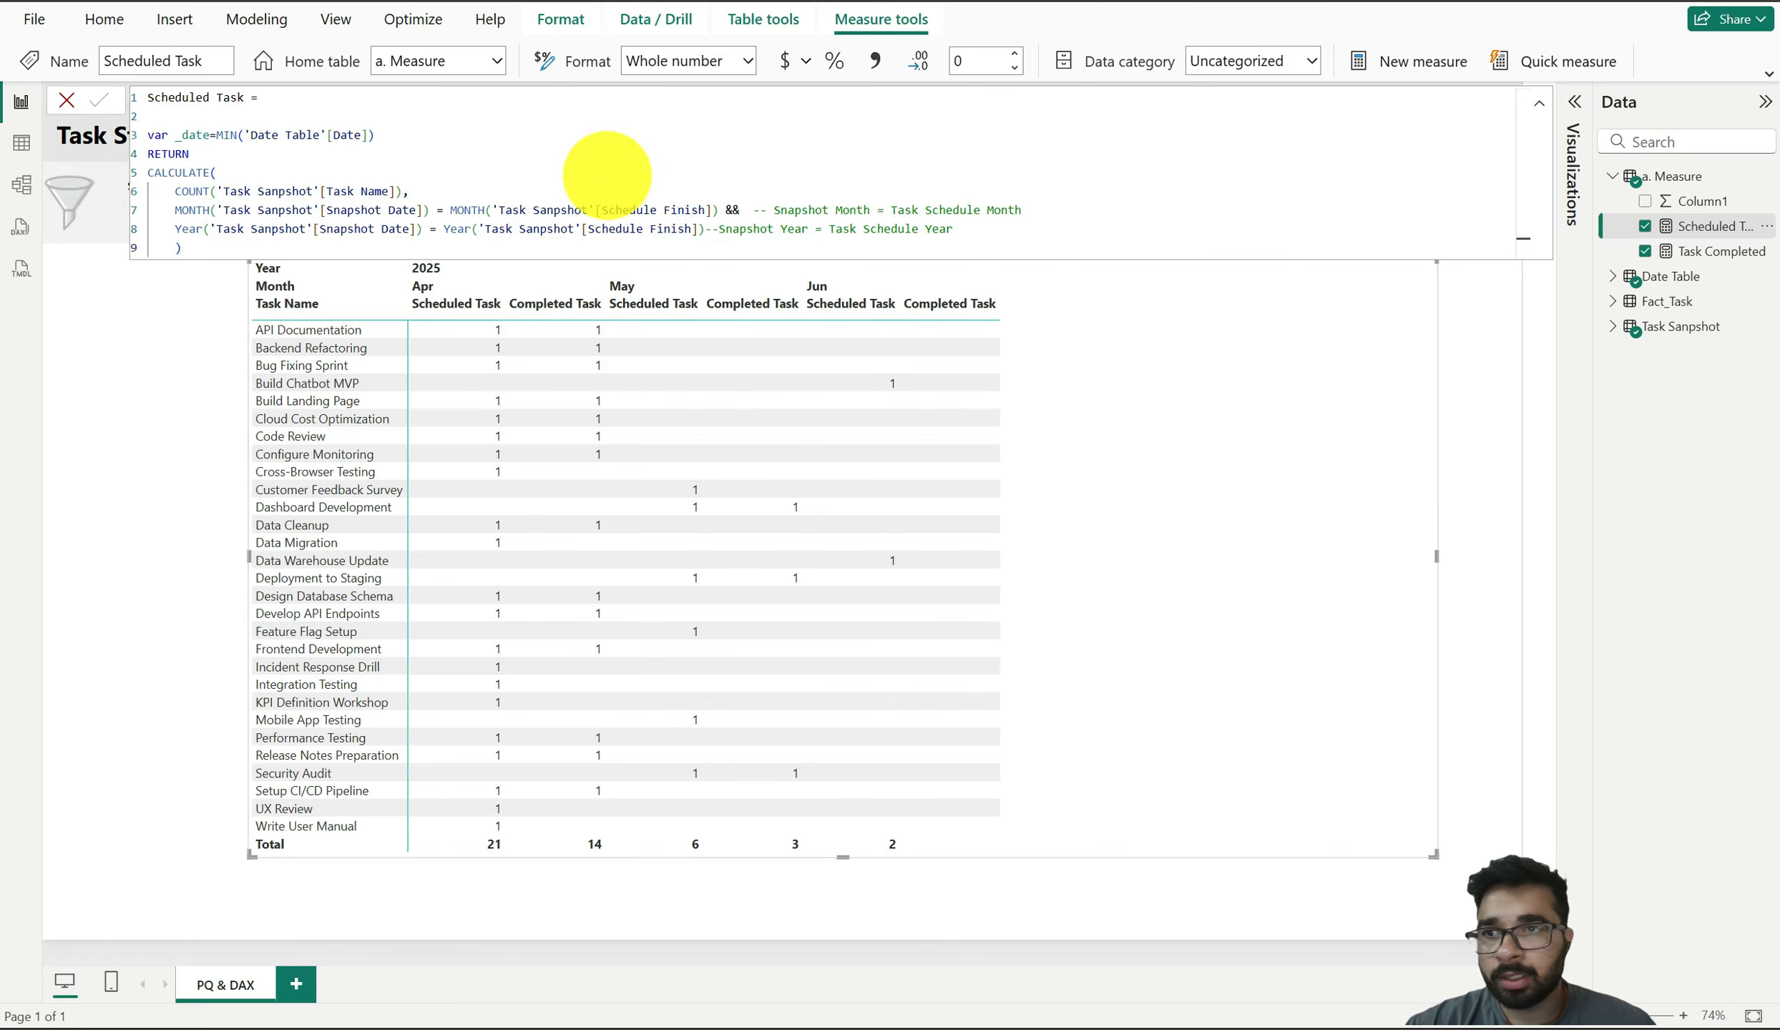
Open the Task Completed measure and examine its TasksToBeCompleted and NextMonthSnapshot variables
left_click(1680, 253)
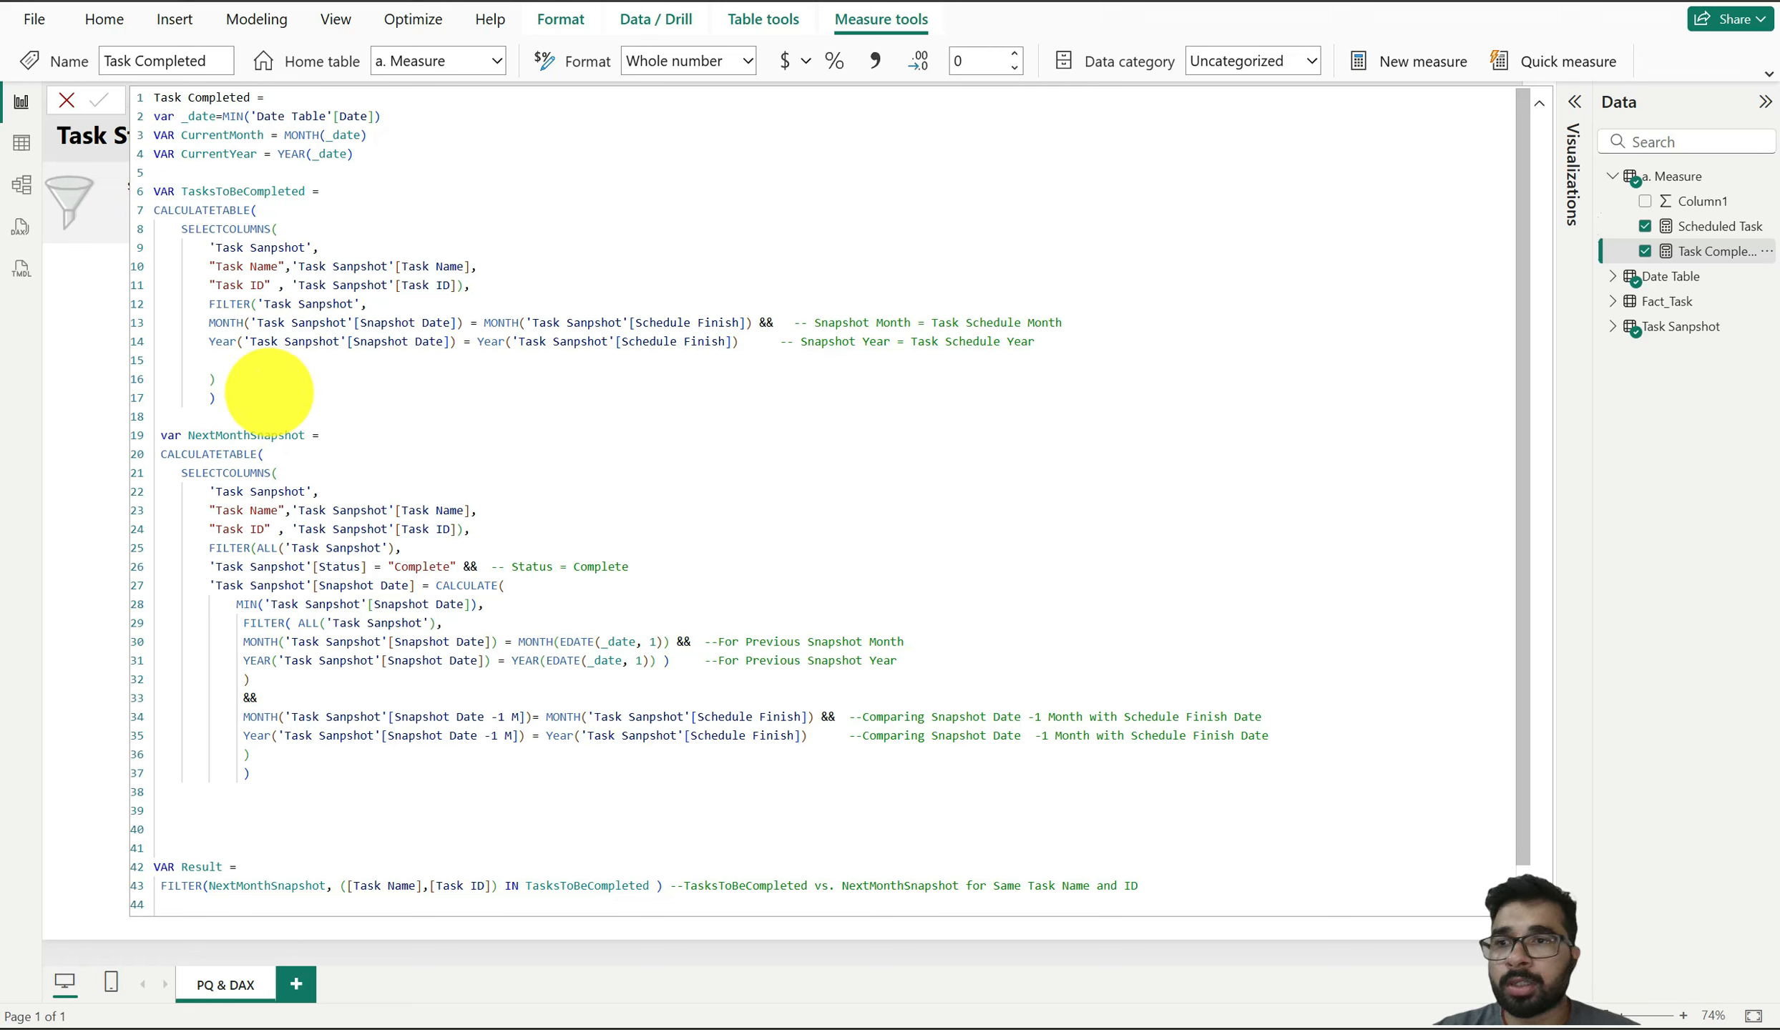
left_click_drag(266, 389, 140, 197)
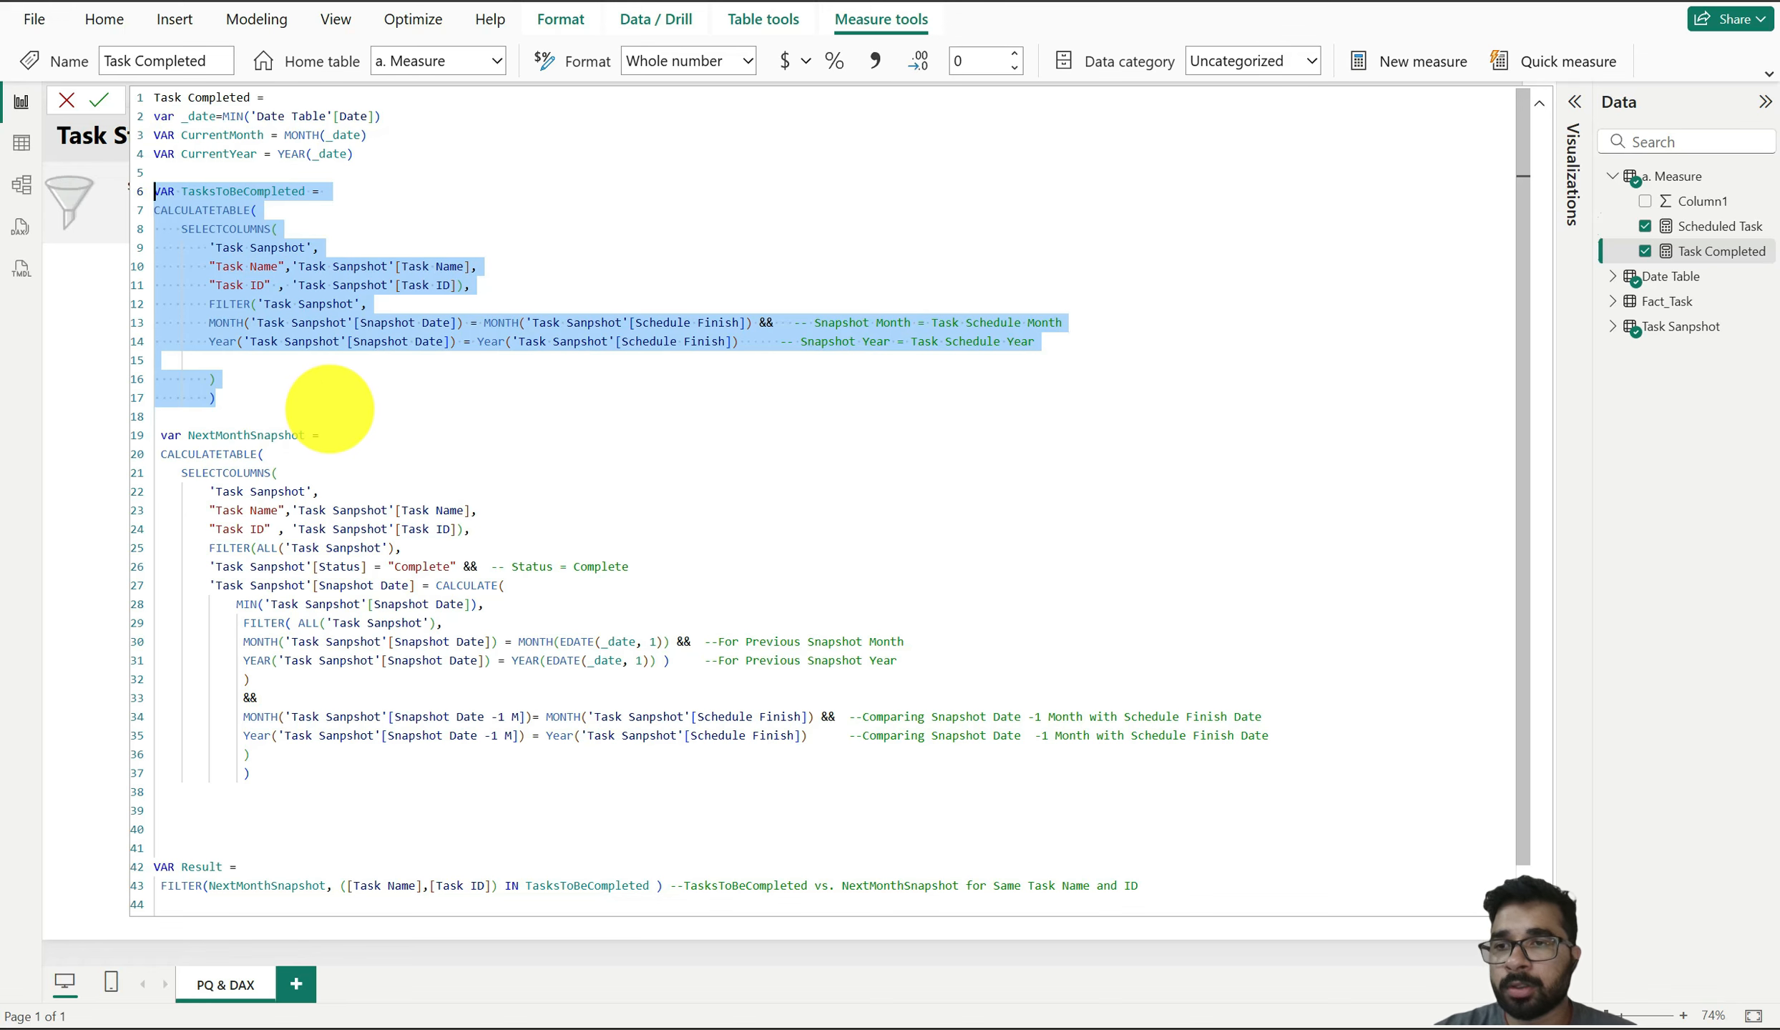
scroll(329, 409, "down", 1)
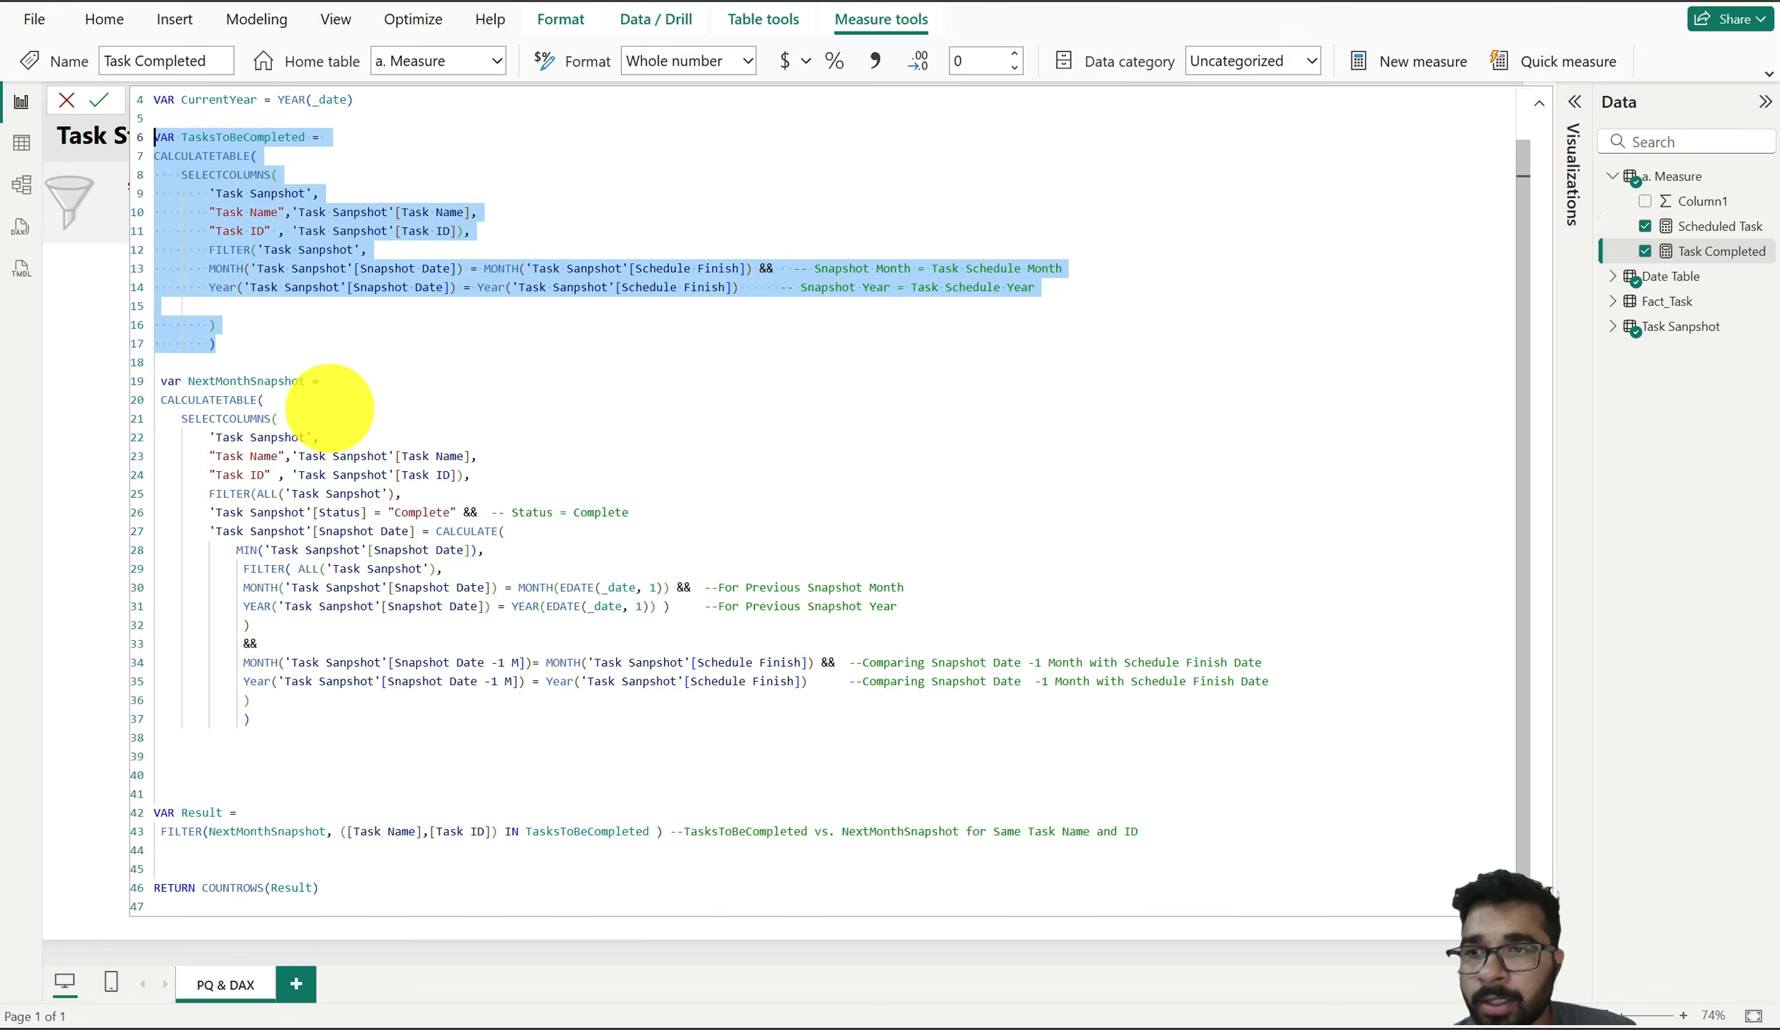
left_click_drag(322, 384, 185, 383)
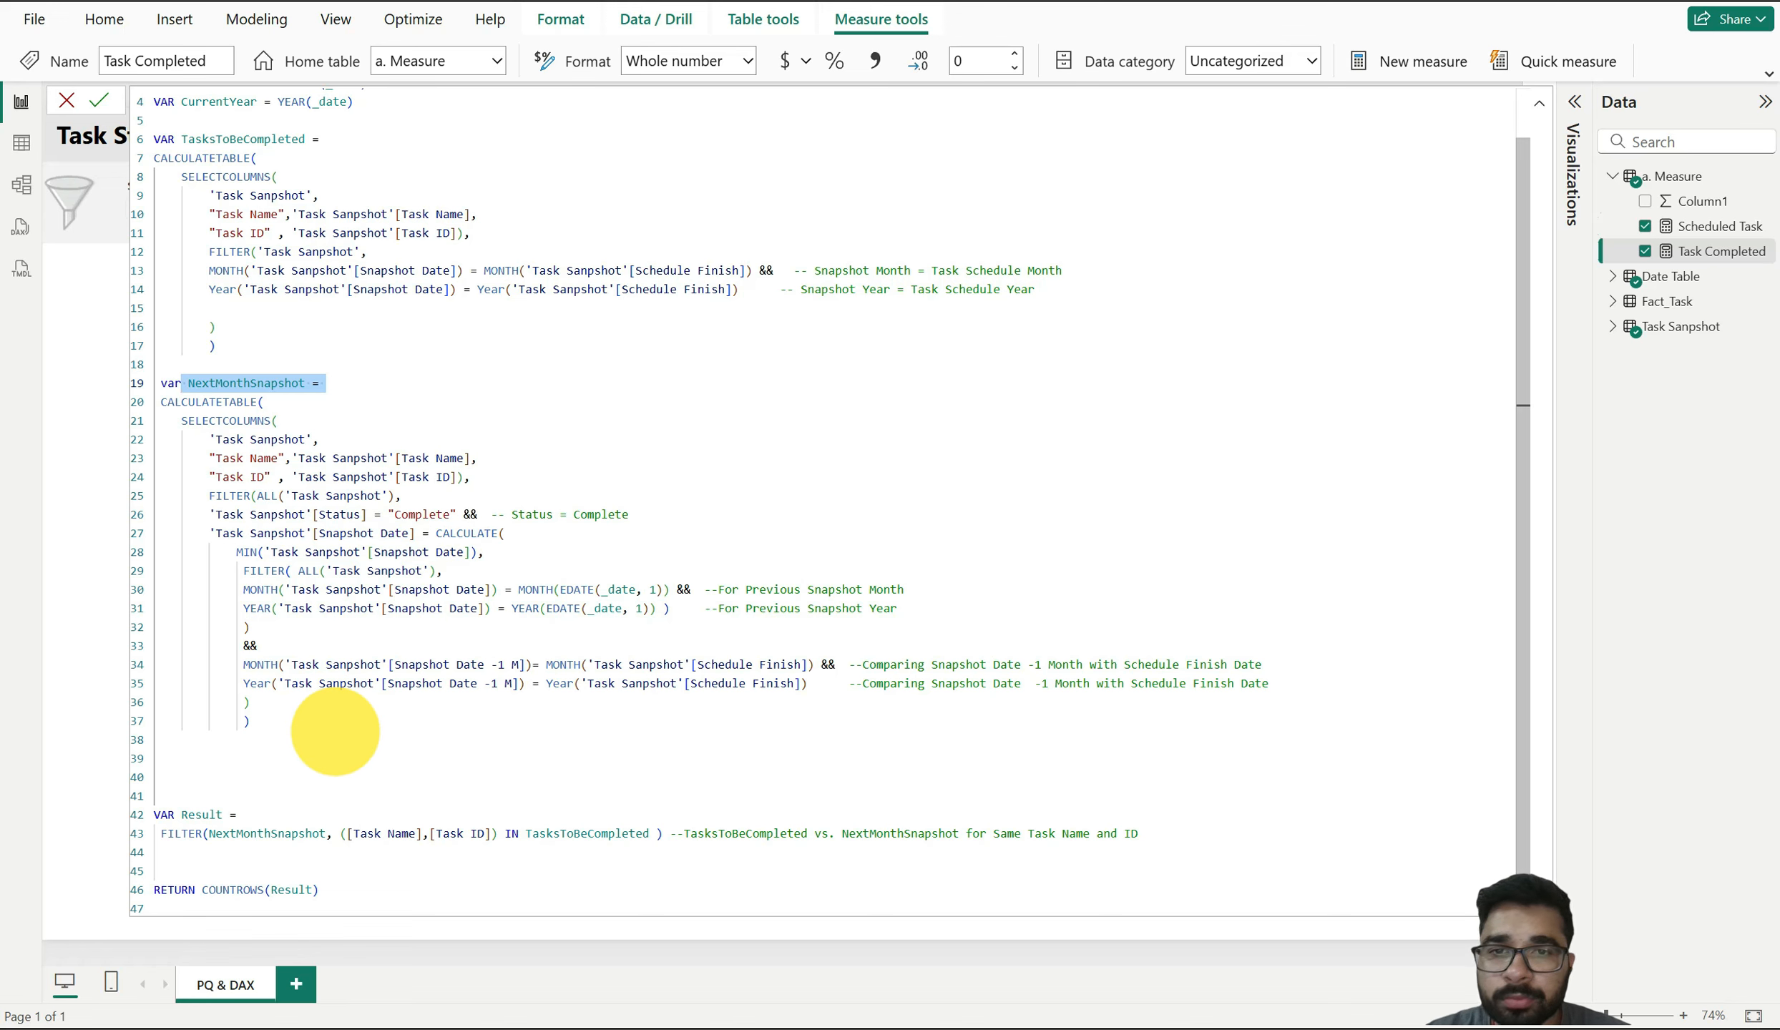
left_click_drag(257, 720, 181, 455)
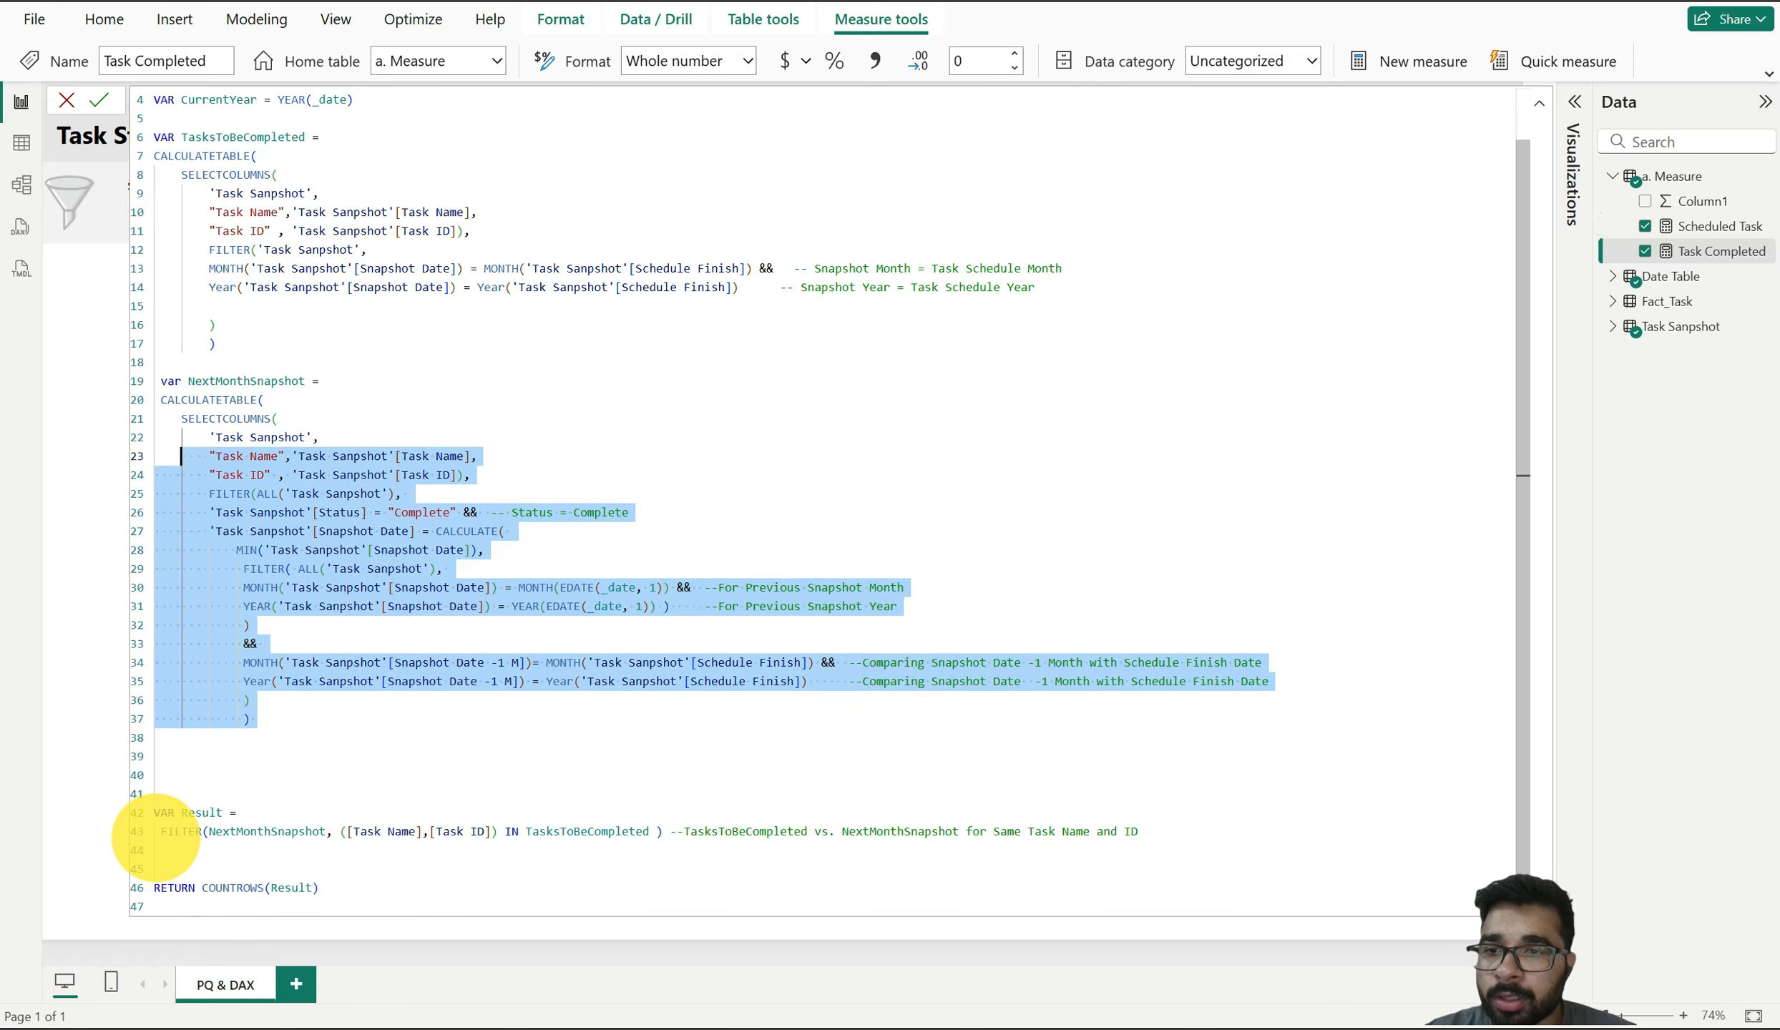
Examine the Task Completed measure's Result filter and COUNTROWS return expression, then collapse the formula to show the matrix
double_click(202, 813)
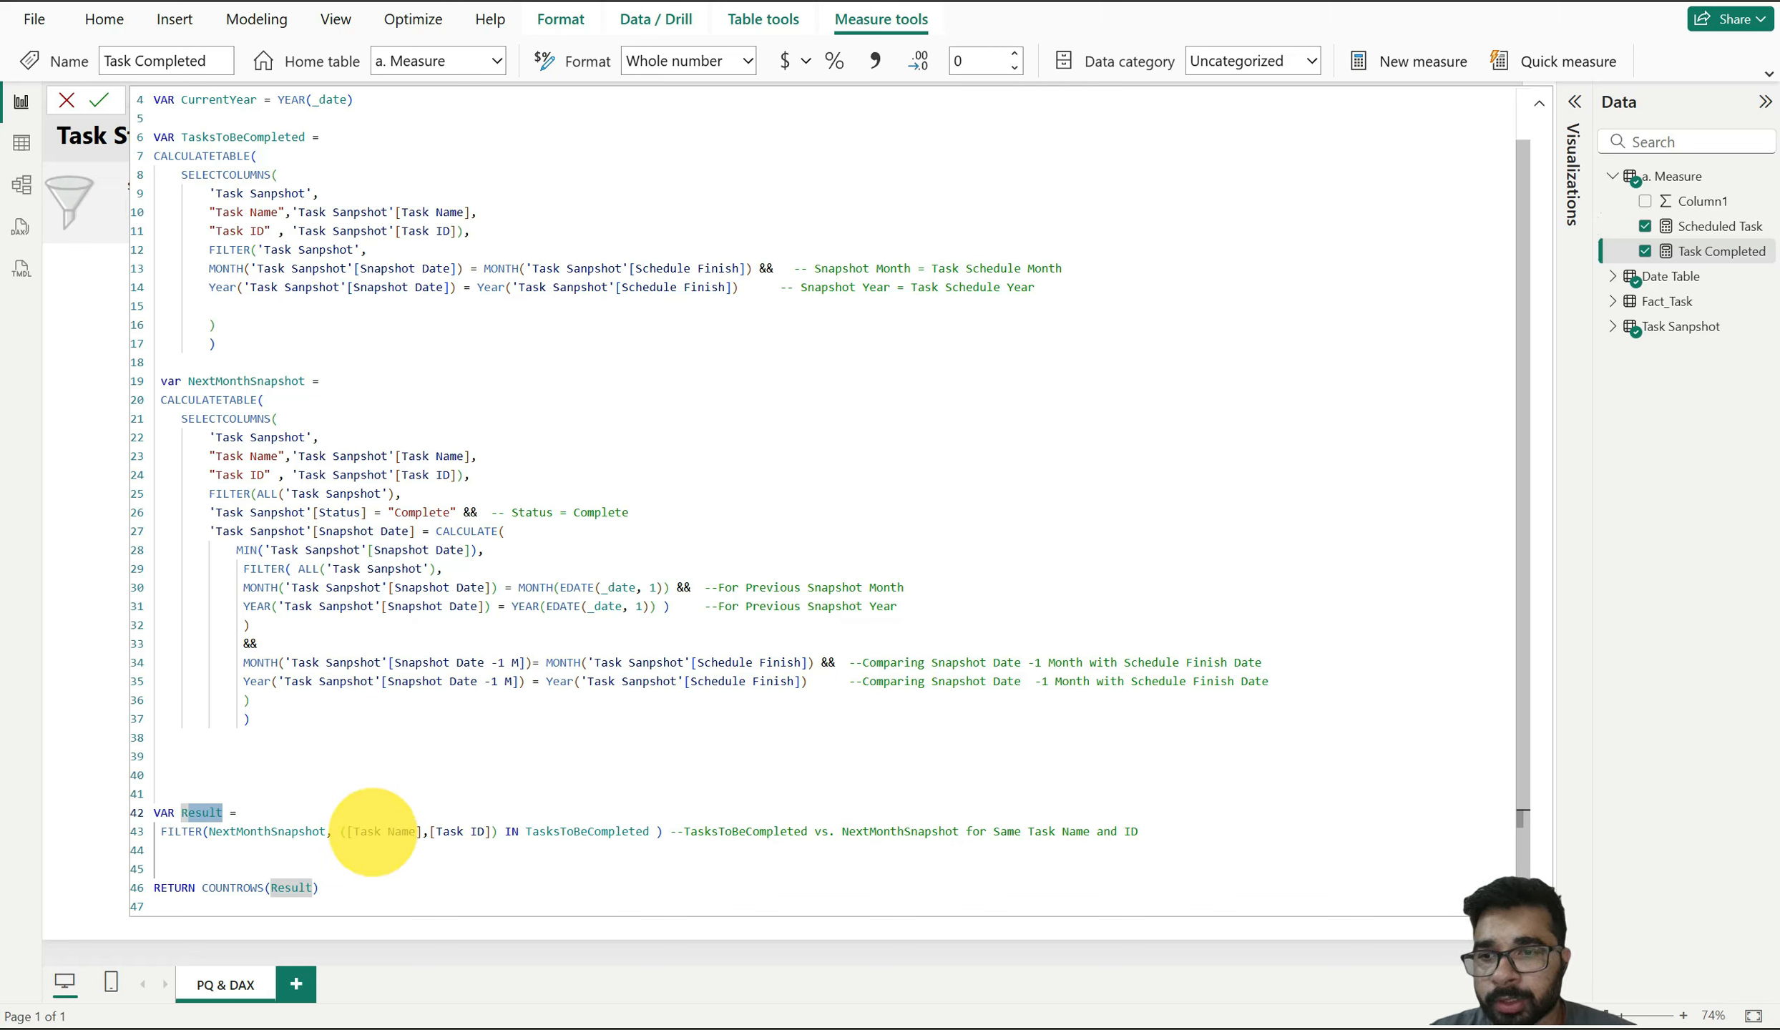
left_click(442, 831)
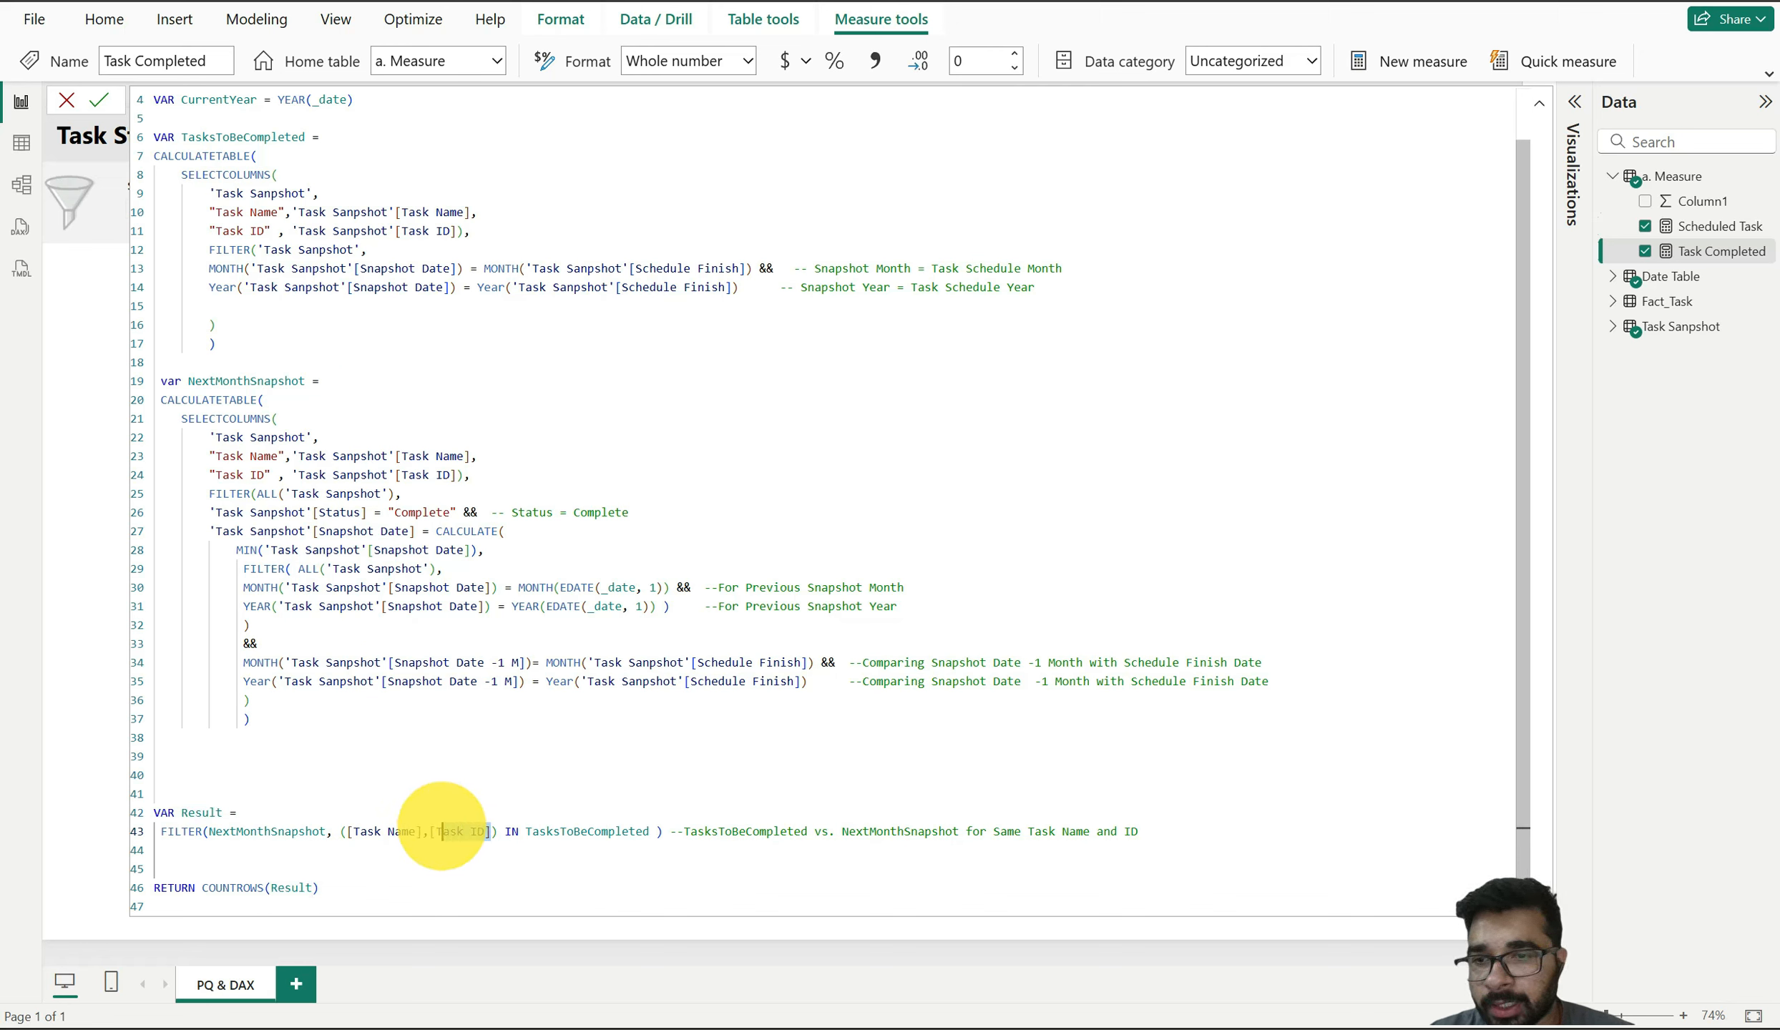
left_click_drag(328, 888, 195, 887)
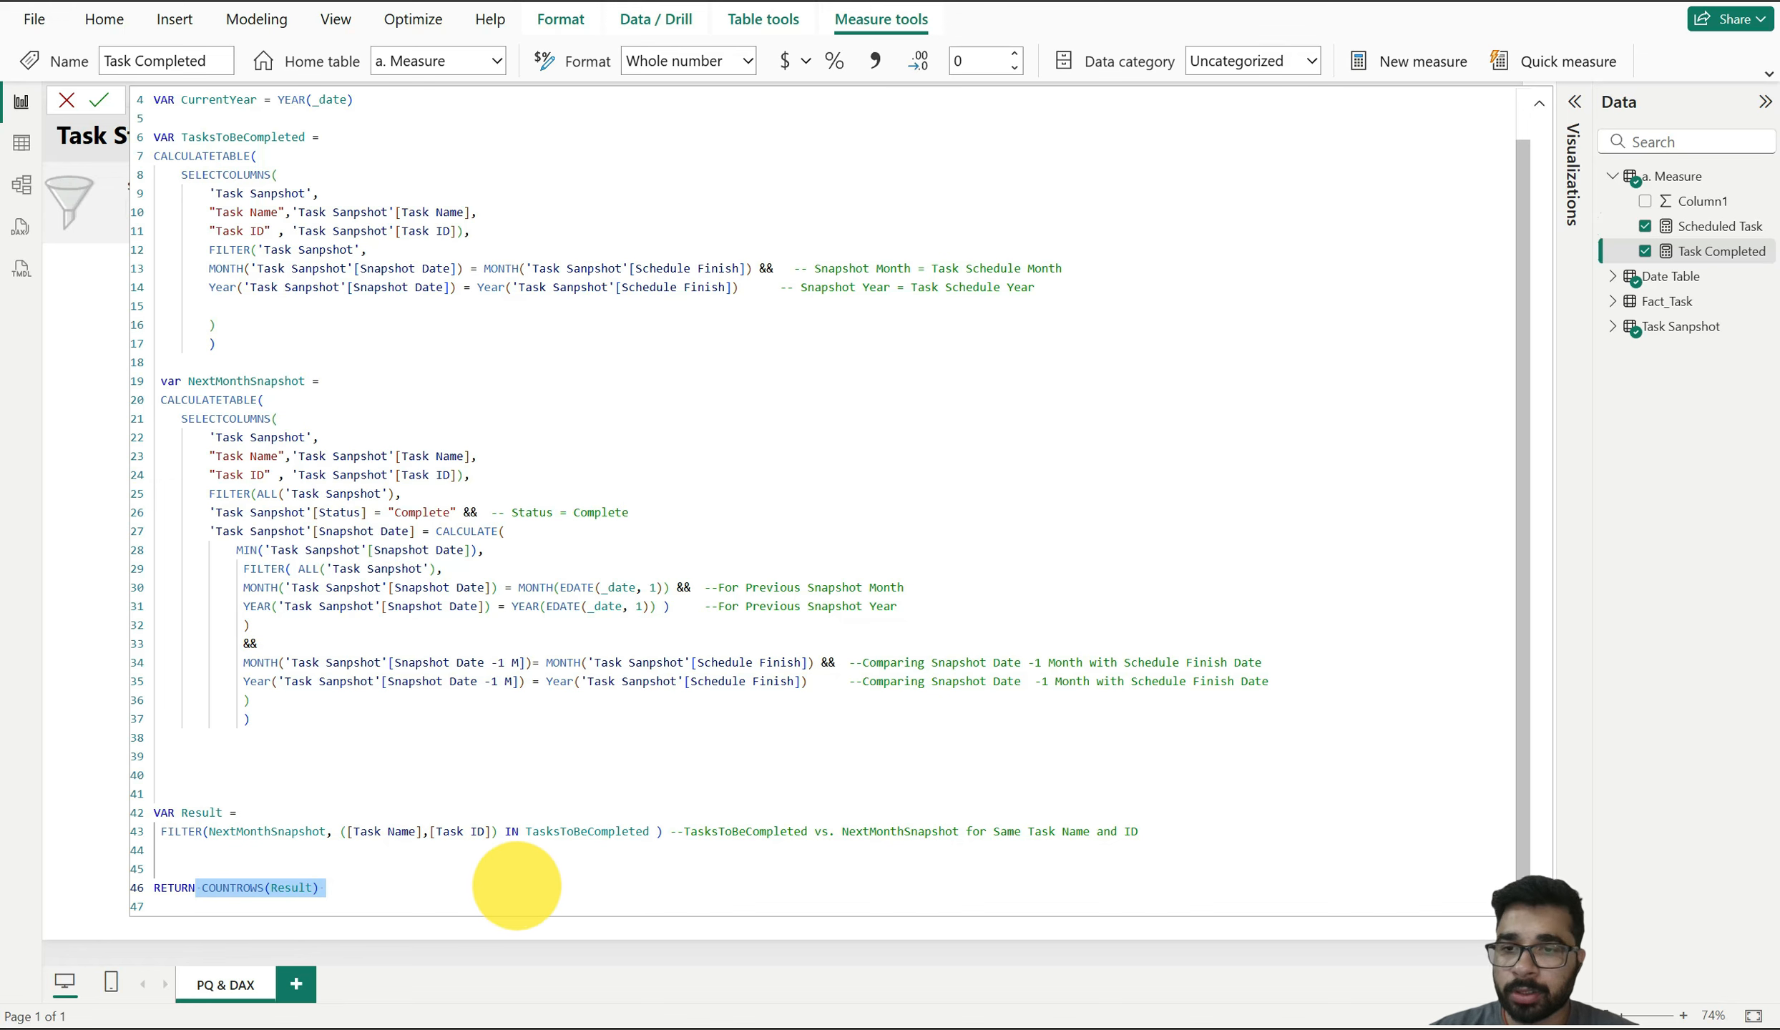
left_click(1535, 113)
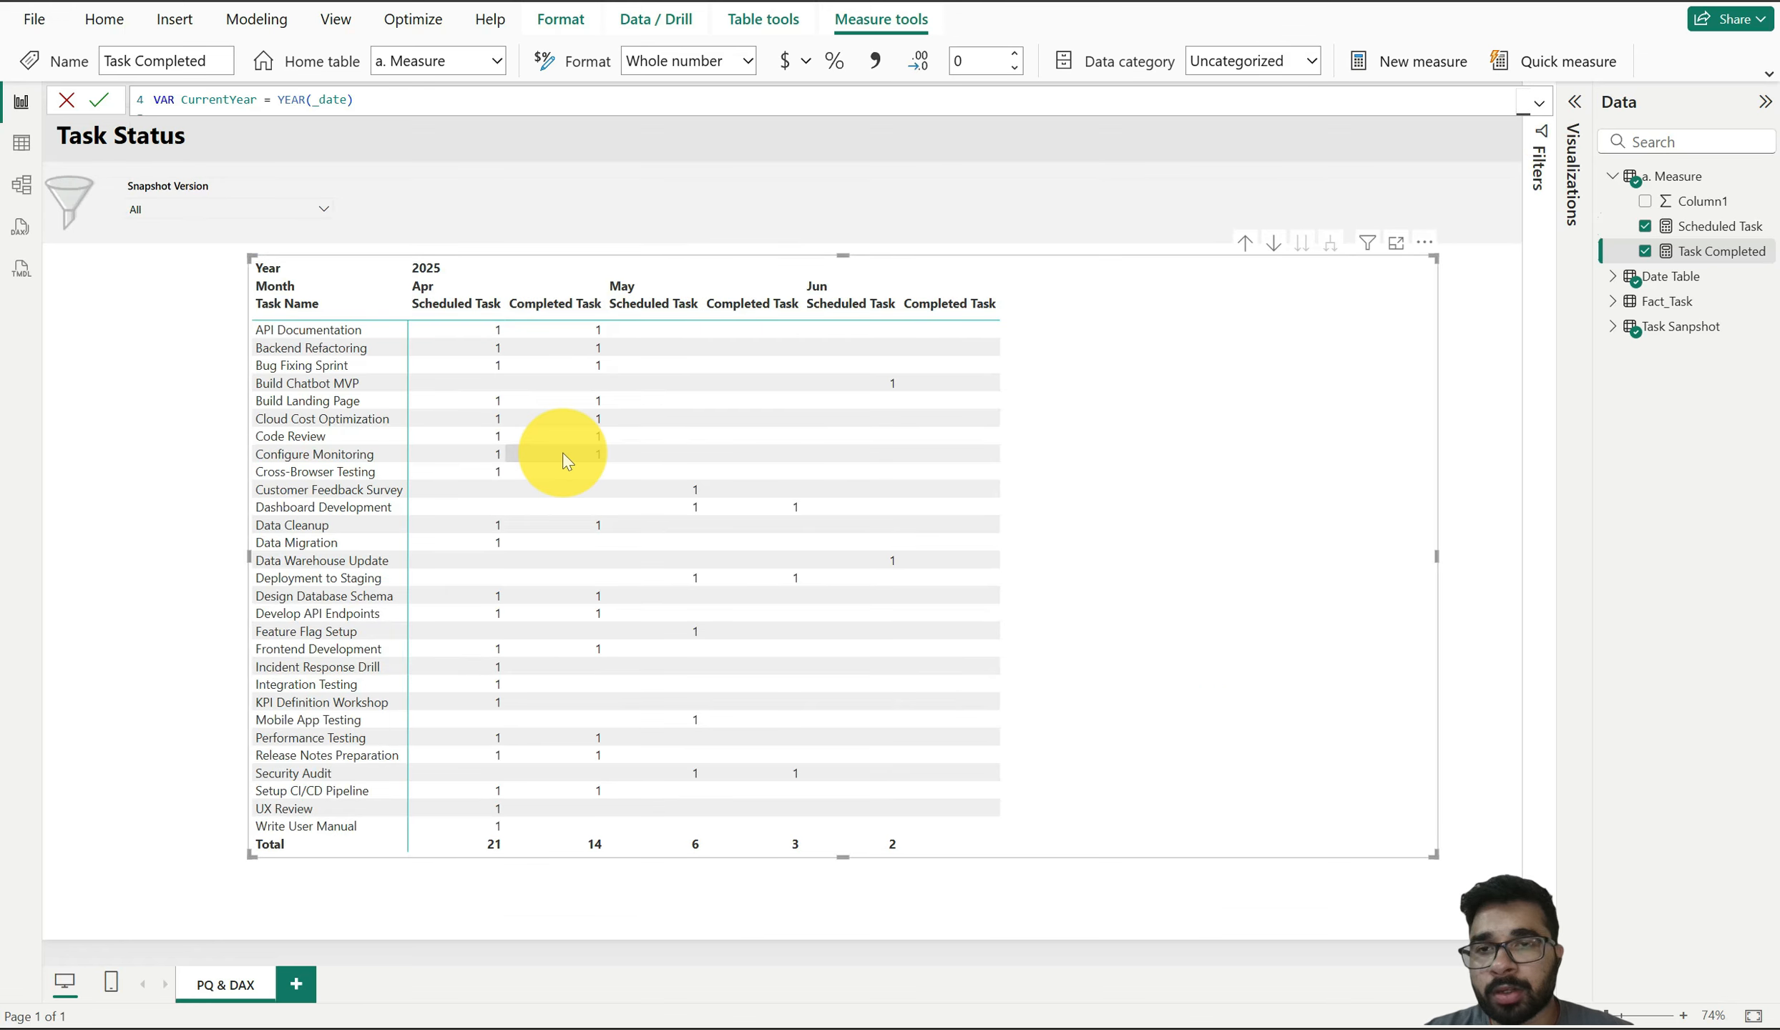